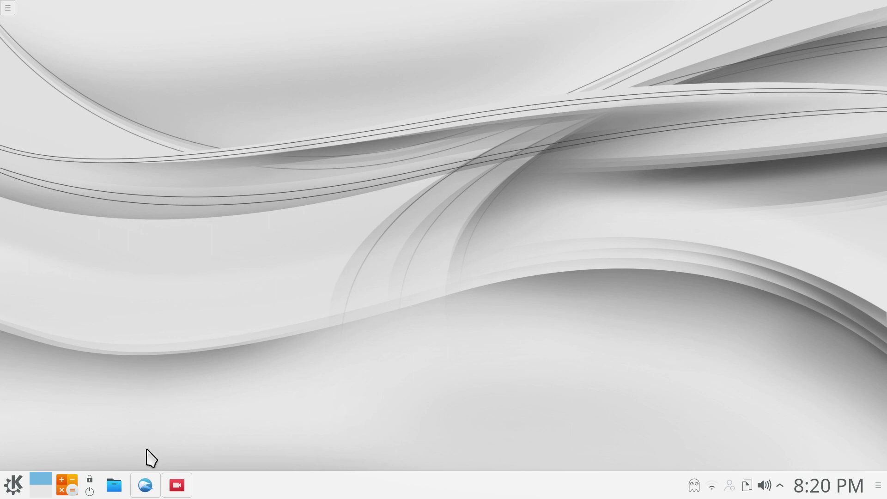
Step: Switch to QupZilla and open the KaOS Community Packages (KCP) page from the limited repositories section of the KaOS home page
{"action": "left_click", "coordinate": [146, 484]}
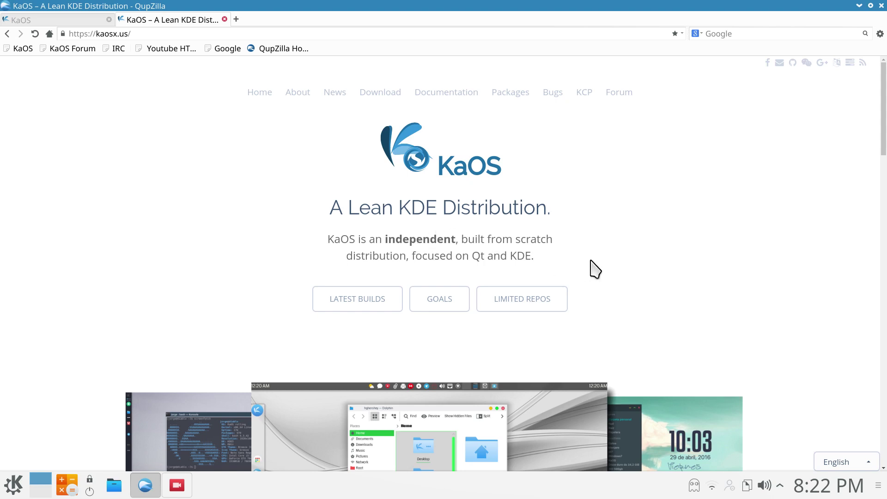
{"action": "left_click", "coordinate": [538, 307]}
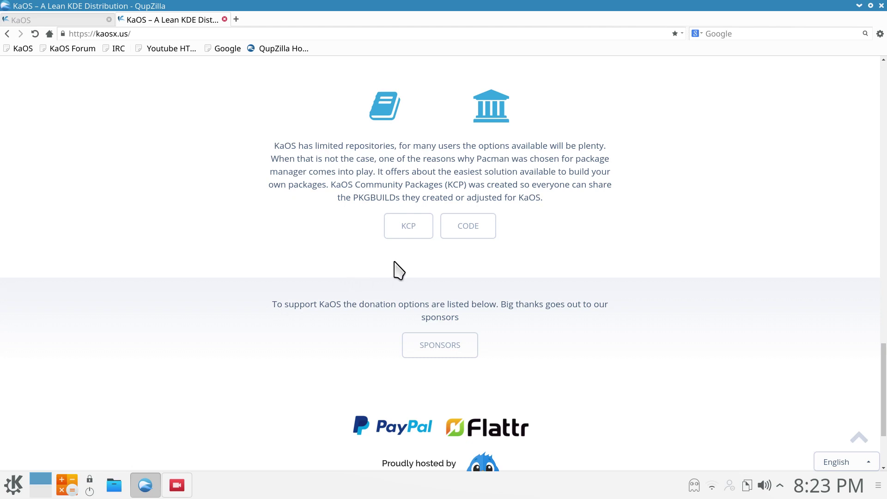
{"action": "left_click", "coordinate": [409, 230]}
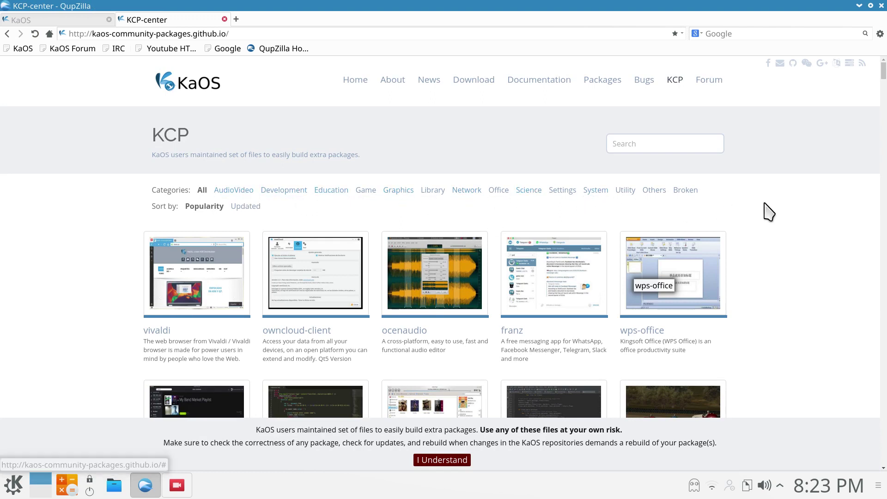
Step: Filter the community packages by the Office category and look through the applications offered there
{"action": "left_click", "coordinate": [498, 193]}
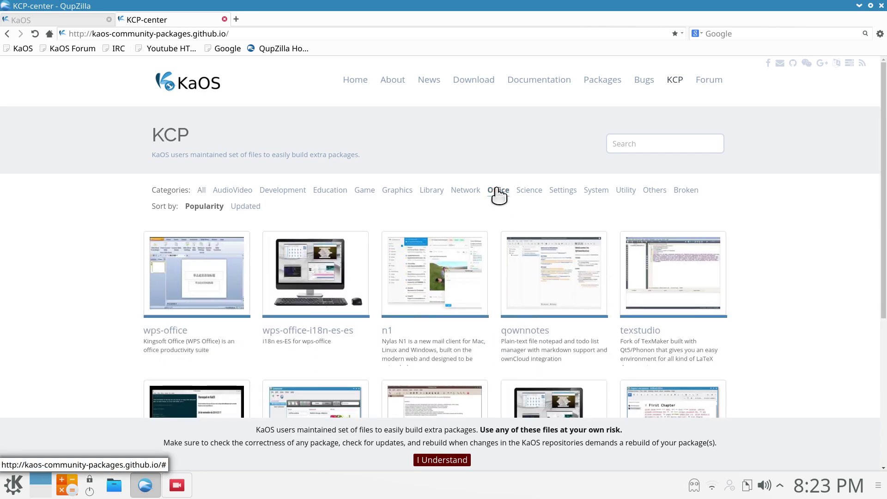
{"action": "scroll", "coordinate": [796, 268], "scroll_direction": "down", "scroll_amount": 3}
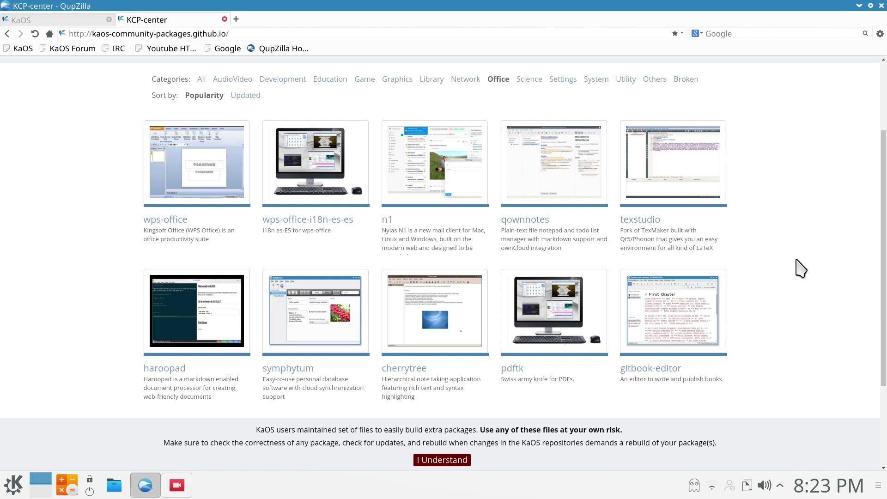
{"action": "scroll", "coordinate": [801, 268], "scroll_direction": "up", "scroll_amount": 3}
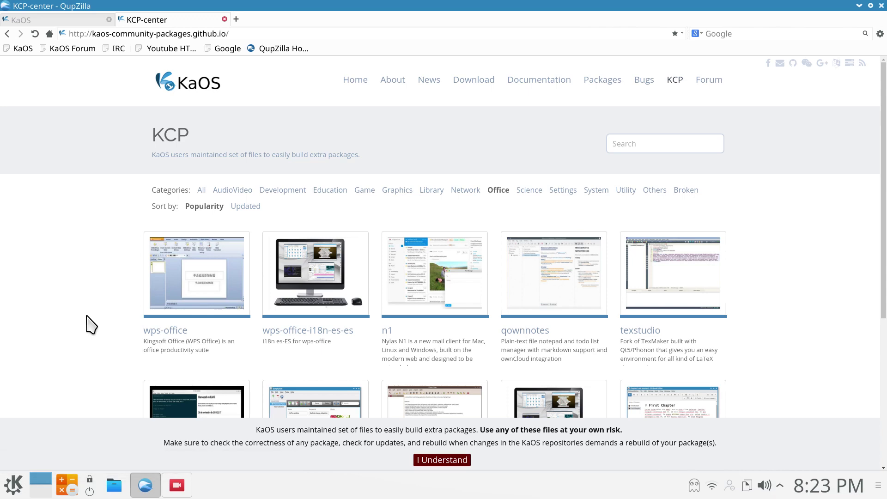
{"action": "scroll", "coordinate": [98, 302], "scroll_direction": "down", "scroll_amount": 3}
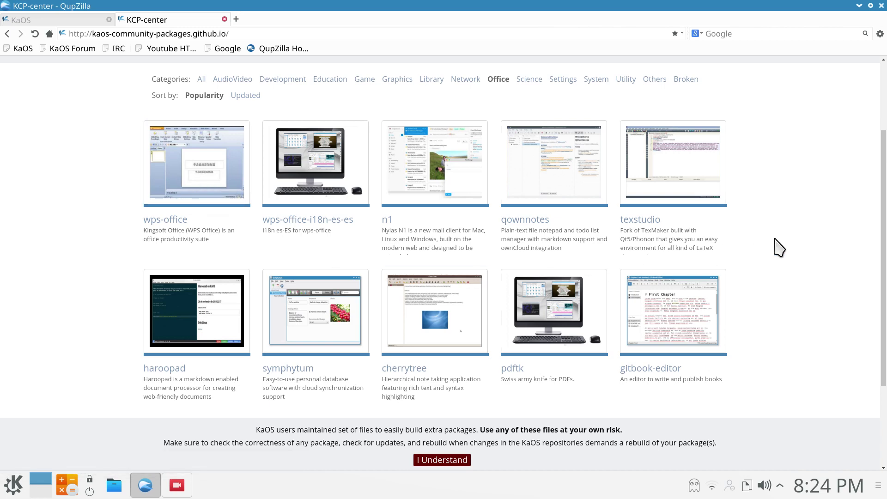
{"action": "scroll", "coordinate": [779, 248], "scroll_direction": "up", "scroll_amount": 2}
{"action": "scroll", "coordinate": [779, 248], "scroll_direction": "down", "scroll_amount": 5}
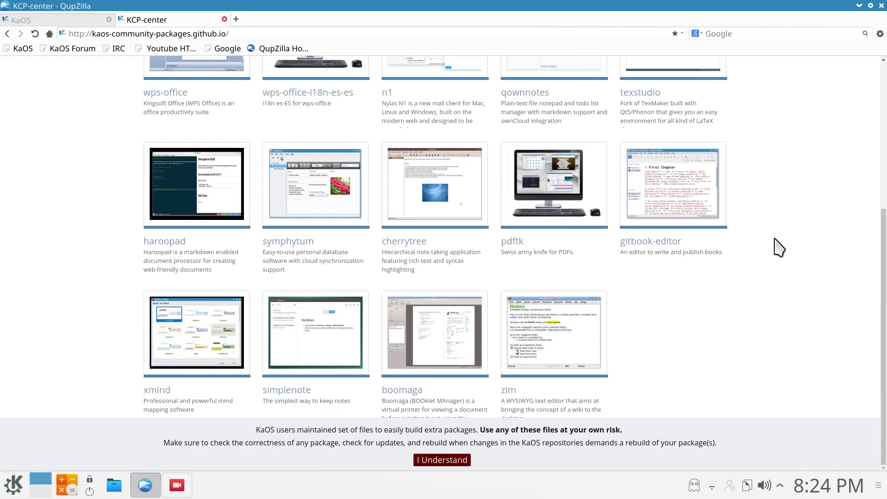
{"action": "scroll", "coordinate": [778, 248], "scroll_direction": "up", "scroll_amount": 5}
{"action": "scroll", "coordinate": [779, 248], "scroll_direction": "down", "scroll_amount": 5}
{"action": "scroll", "coordinate": [779, 248], "scroll_direction": "up", "scroll_amount": 5}
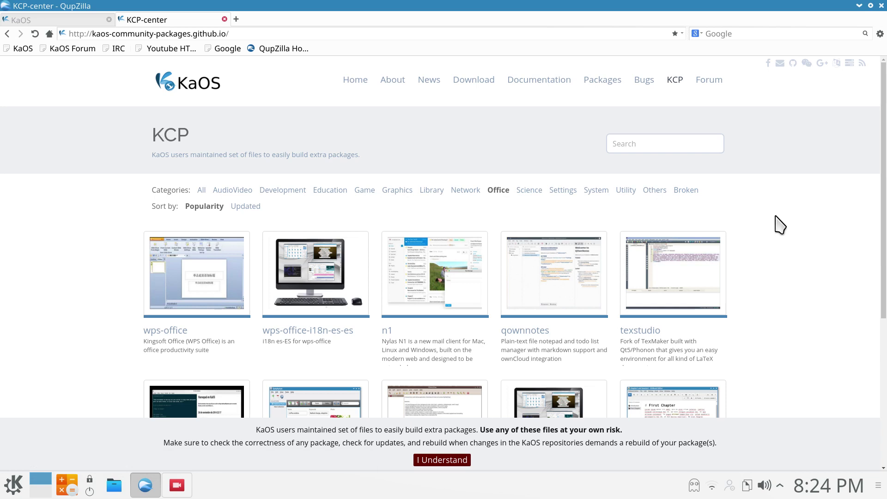
Step: Acknowledge the KCP at-your-own-risk notice and open the KaOS 2016.09 article from the site's latest news
{"action": "left_click", "coordinate": [441, 460]}
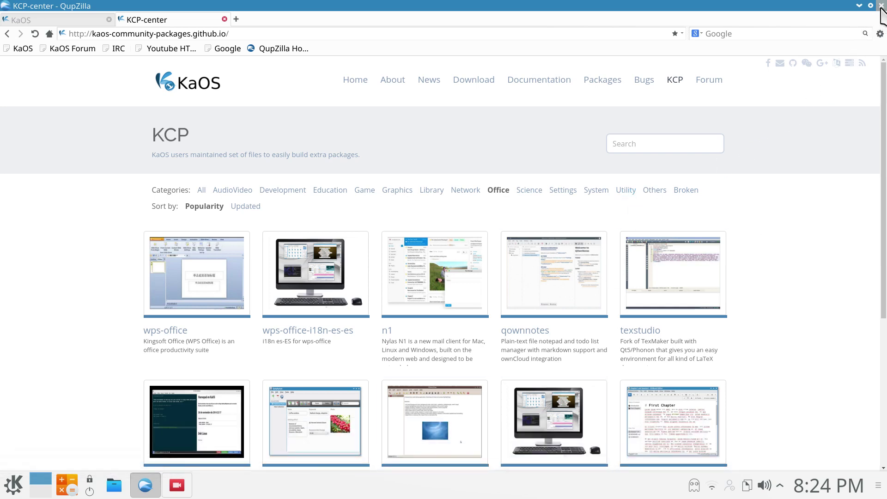
{"action": "left_click", "coordinate": [427, 83]}
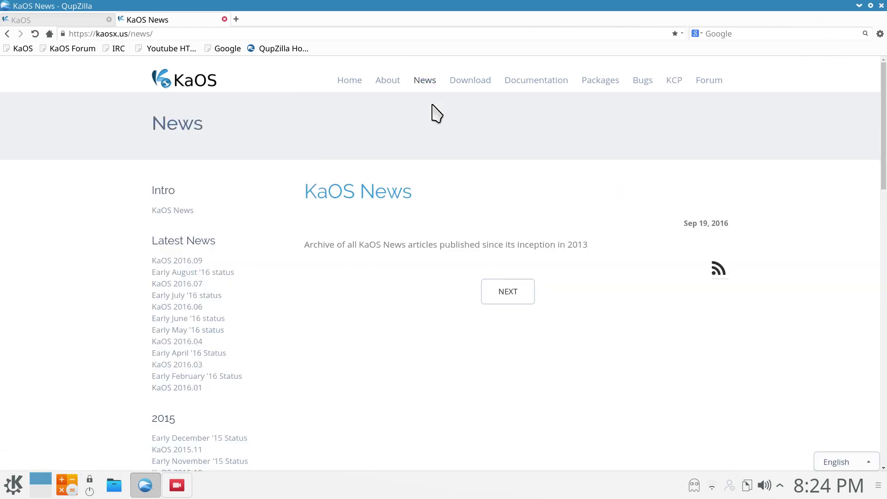
{"action": "left_click", "coordinate": [182, 264]}
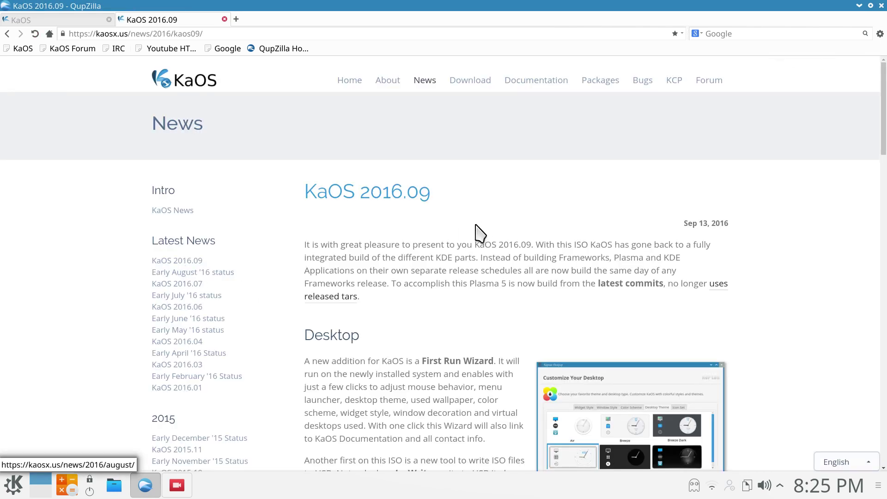
Step: Examine the Desktop section of the KaOS 2016.09 release notes, highlighting the Plasma 5.7.90 version text
{"action": "scroll", "coordinate": [516, 200], "scroll_direction": "down", "scroll_amount": 3}
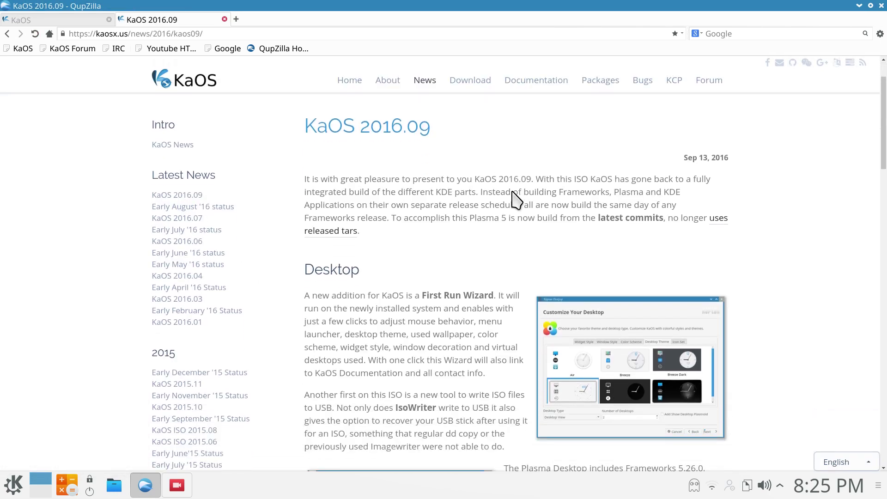
{"action": "scroll", "coordinate": [491, 218], "scroll_direction": "down", "scroll_amount": 5}
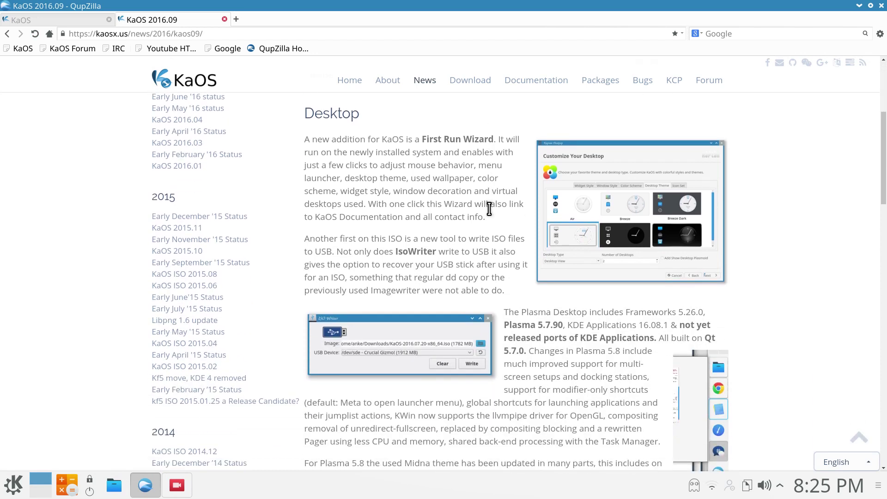
{"action": "scroll", "coordinate": [489, 208], "scroll_direction": "down", "scroll_amount": 11}
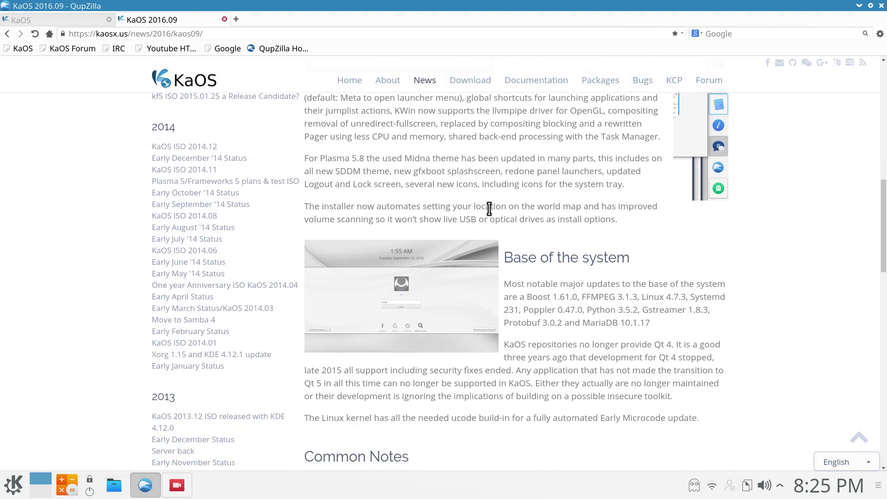
{"action": "scroll", "coordinate": [489, 208], "scroll_direction": "up", "scroll_amount": 9}
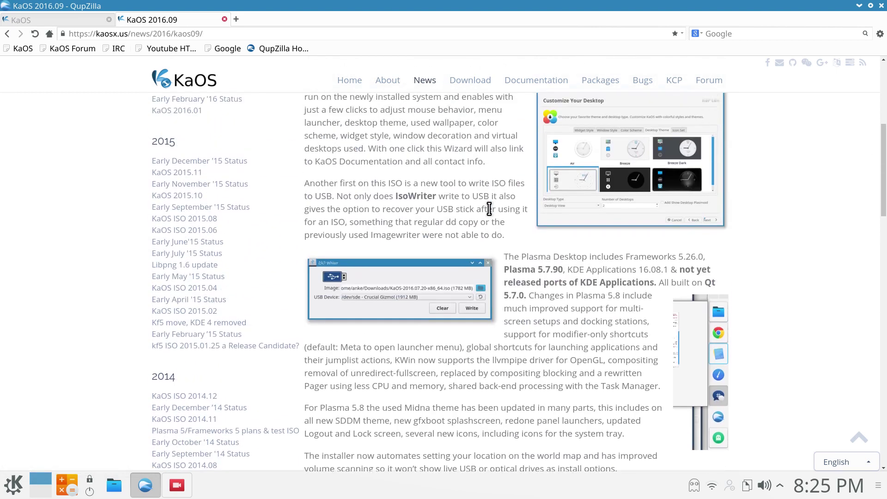
{"action": "scroll", "coordinate": [489, 208], "scroll_direction": "down", "scroll_amount": 3}
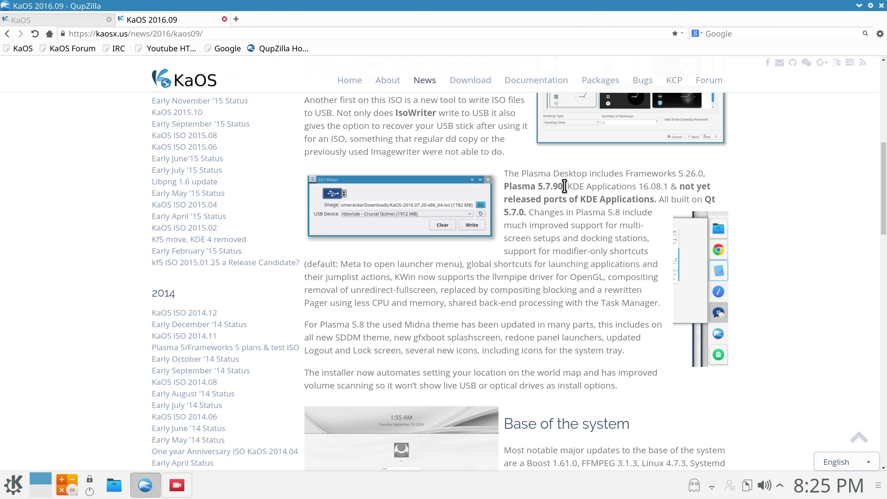
{"action": "left_click_drag", "start_coordinate": [565, 186], "coordinate": [503, 185]}
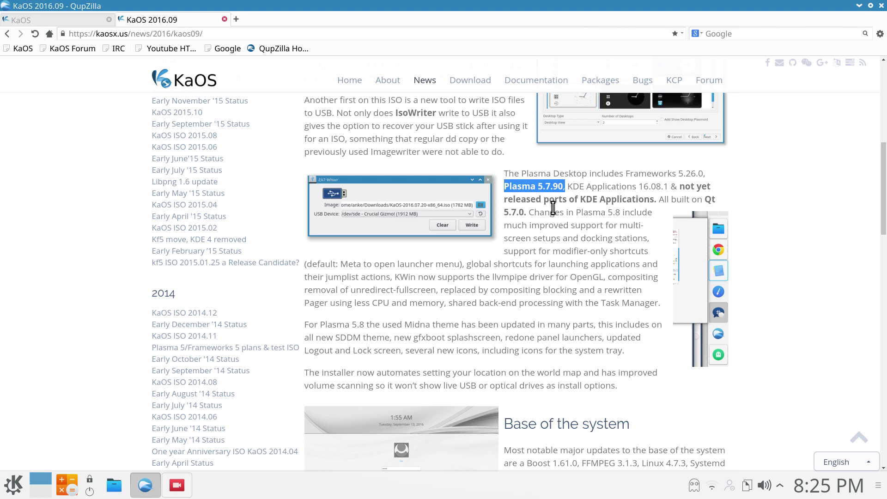
{"action": "left_click", "coordinate": [564, 186]}
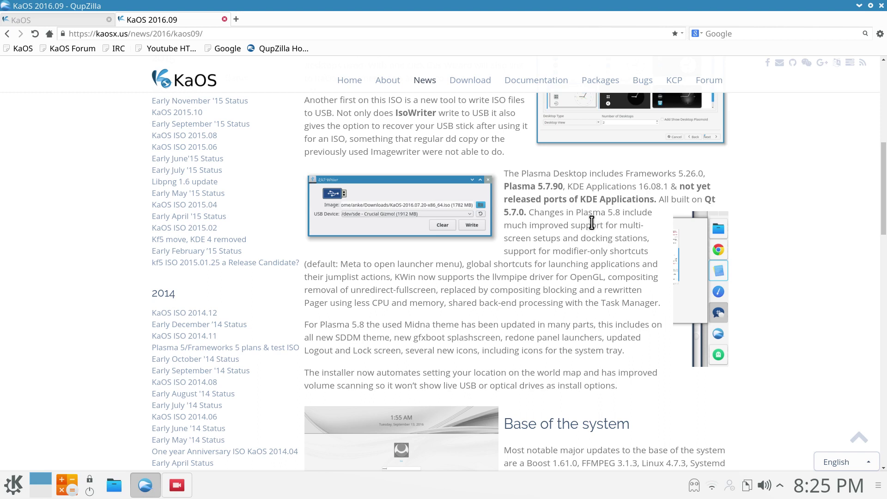
{"action": "left_click_drag", "start_coordinate": [508, 188], "coordinate": [562, 188]}
{"action": "left_click", "coordinate": [513, 182]}
Step: Read on through the Base of the system, Common Notes, Calamares and Known issues sections of the release notes
{"action": "scroll", "coordinate": [610, 240], "scroll_direction": "down", "scroll_amount": 3}
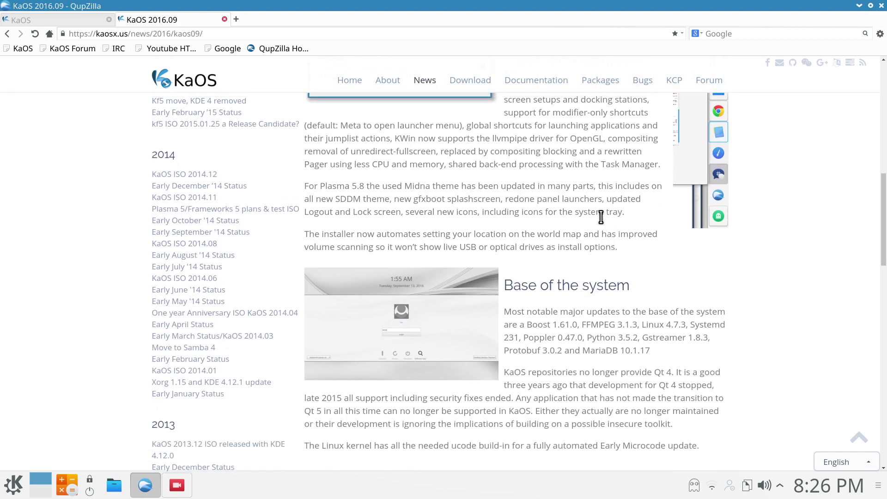
{"action": "scroll", "coordinate": [601, 217], "scroll_direction": "down", "scroll_amount": 2}
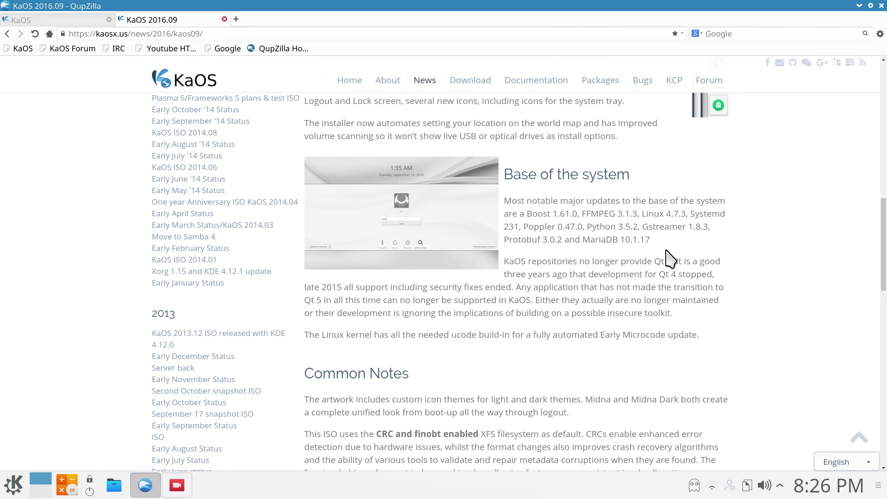
{"action": "scroll", "coordinate": [670, 258], "scroll_direction": "down", "scroll_amount": 6}
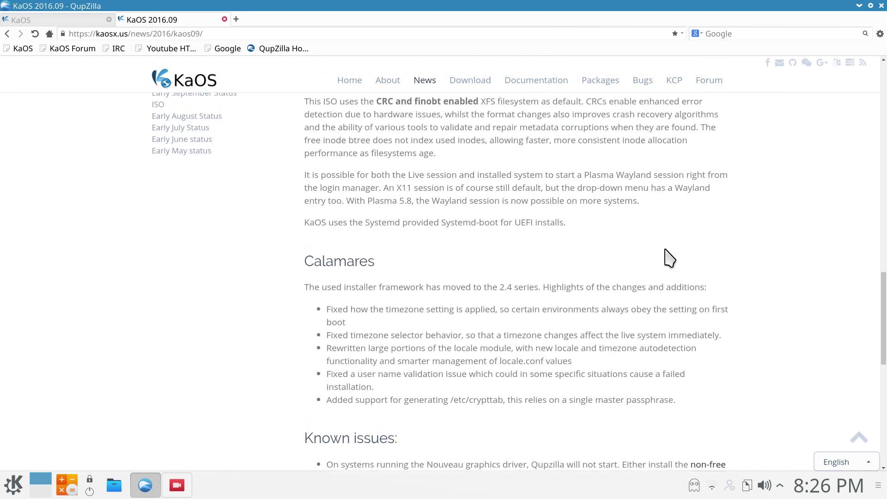
{"action": "scroll", "coordinate": [670, 258], "scroll_direction": "down", "scroll_amount": 3}
{"action": "scroll", "coordinate": [668, 253], "scroll_direction": "up", "scroll_amount": 2}
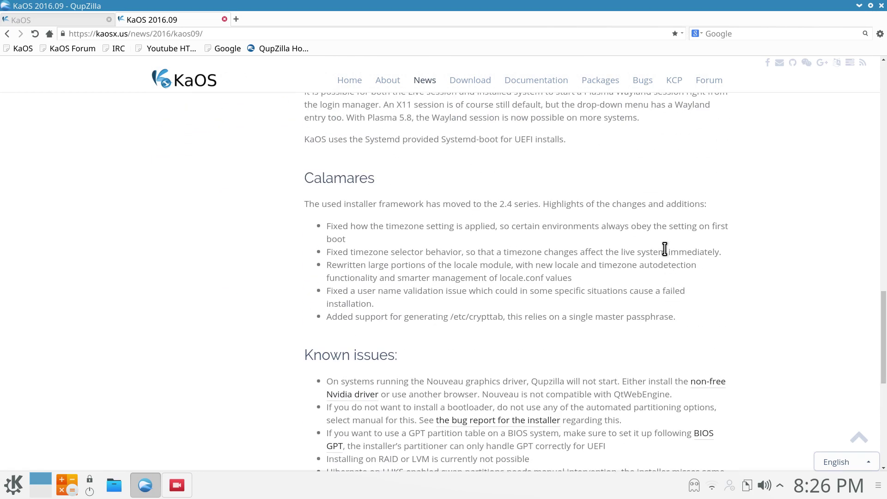
{"action": "scroll", "coordinate": [665, 250], "scroll_direction": "down", "scroll_amount": 4}
{"action": "scroll", "coordinate": [668, 256], "scroll_direction": "up", "scroll_amount": 4}
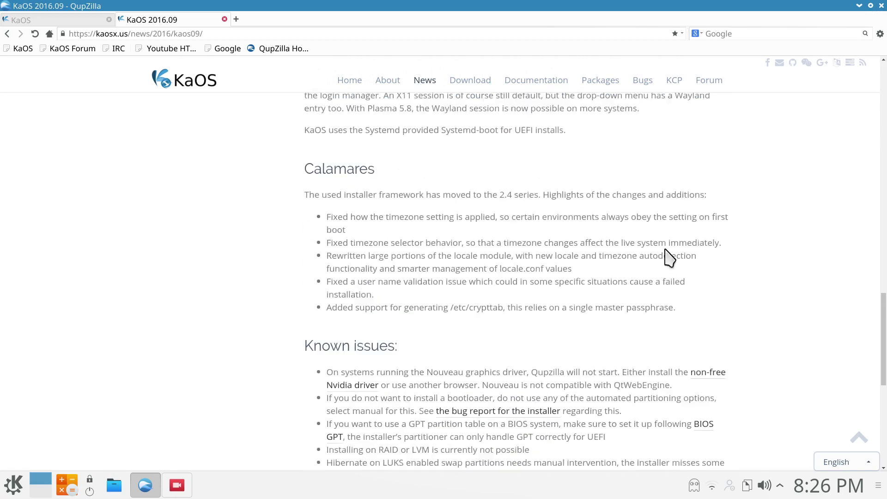
Step: Skim the entire KaOS 2016.09 article again, from its introduction to the installation media note, and return to its beginning
{"action": "scroll", "coordinate": [670, 258], "scroll_direction": "up", "scroll_amount": 20}
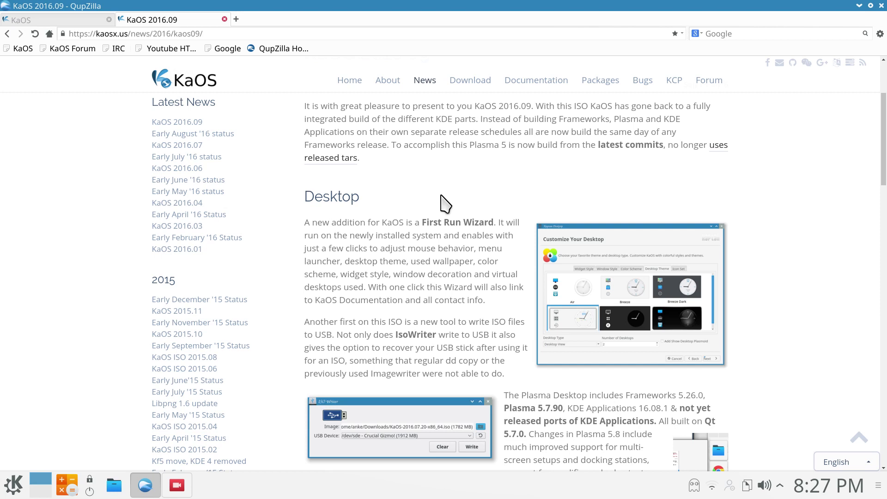
{"action": "scroll", "coordinate": [445, 203], "scroll_direction": "up", "scroll_amount": 1}
{"action": "scroll", "coordinate": [445, 203], "scroll_direction": "up", "scroll_amount": 2}
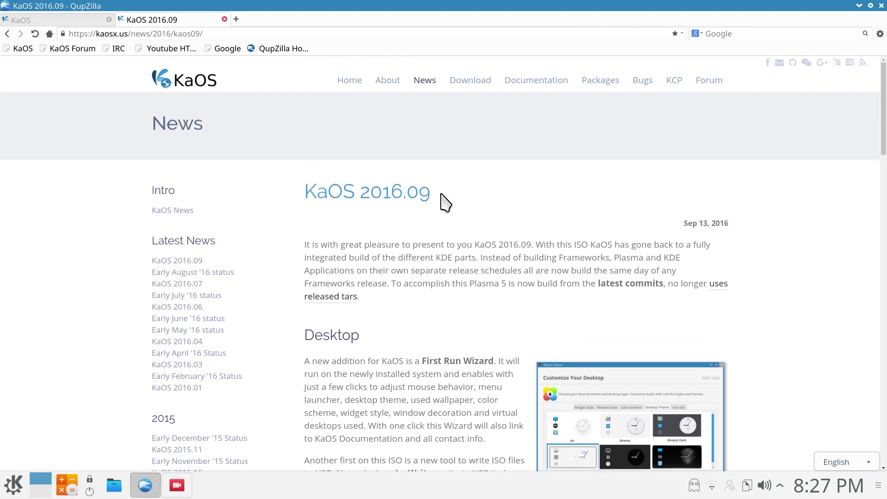
{"action": "scroll", "coordinate": [445, 203], "scroll_direction": "down", "scroll_amount": 15}
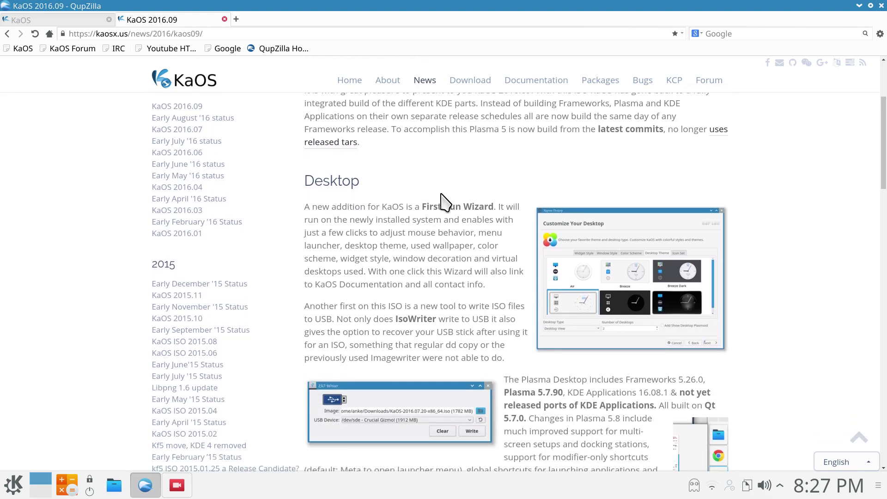
{"action": "scroll", "coordinate": [441, 193], "scroll_direction": "down", "scroll_amount": 5}
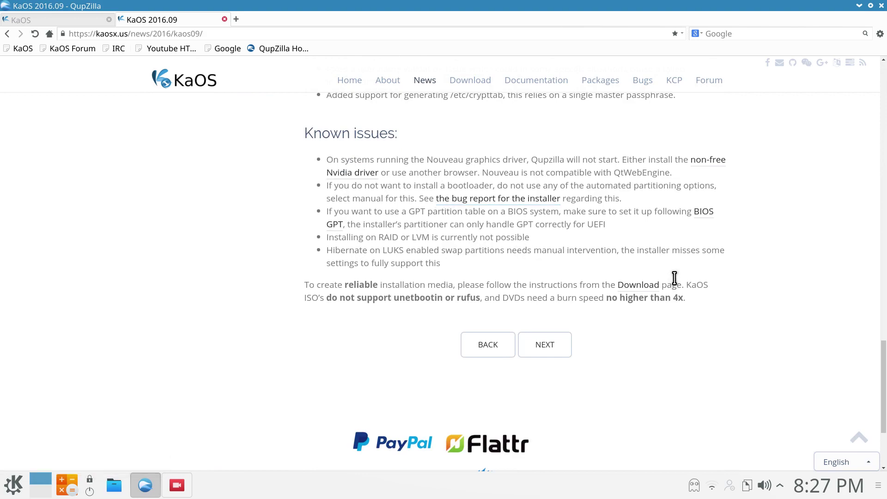
{"action": "scroll", "coordinate": [677, 284], "scroll_direction": "up", "scroll_amount": 7}
{"action": "scroll", "coordinate": [677, 284], "scroll_direction": "up", "scroll_amount": 15}
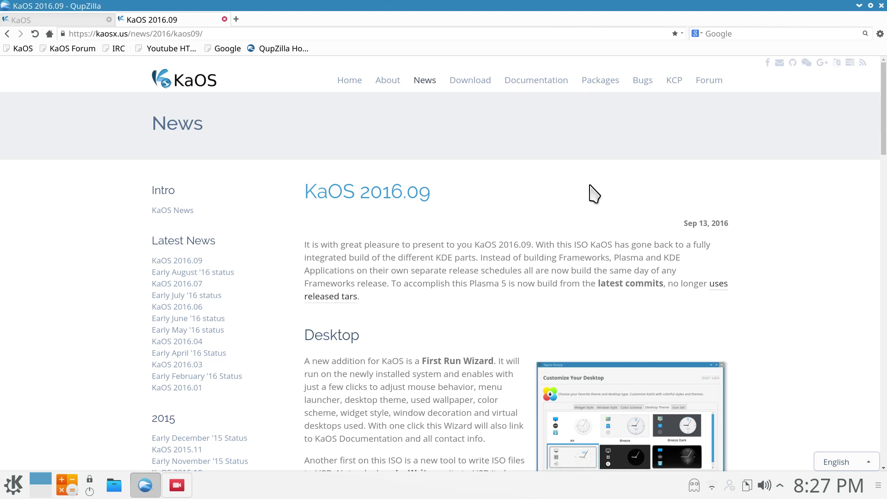
Step: Minimize the browser, browse the Office, Settings, System and Utilities application categories, and launch Kaptan from Utilities
{"action": "left_click", "coordinate": [859, 6]}
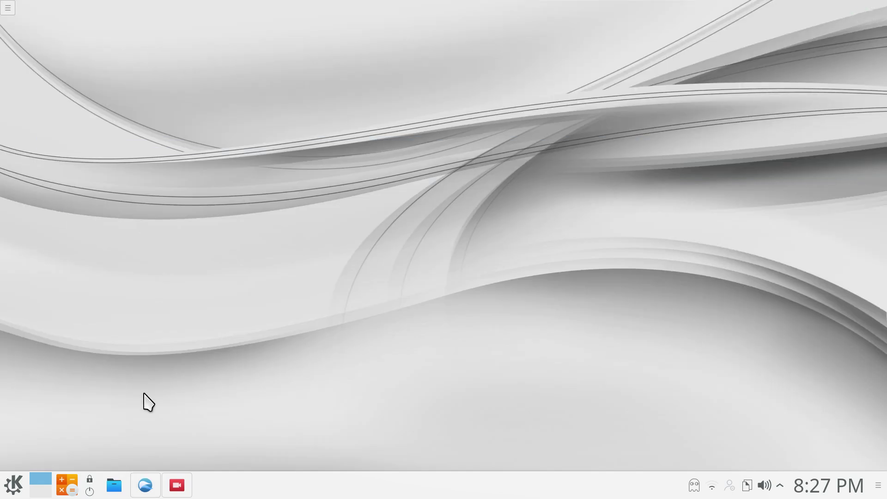
{"action": "left_click", "coordinate": [14, 482]}
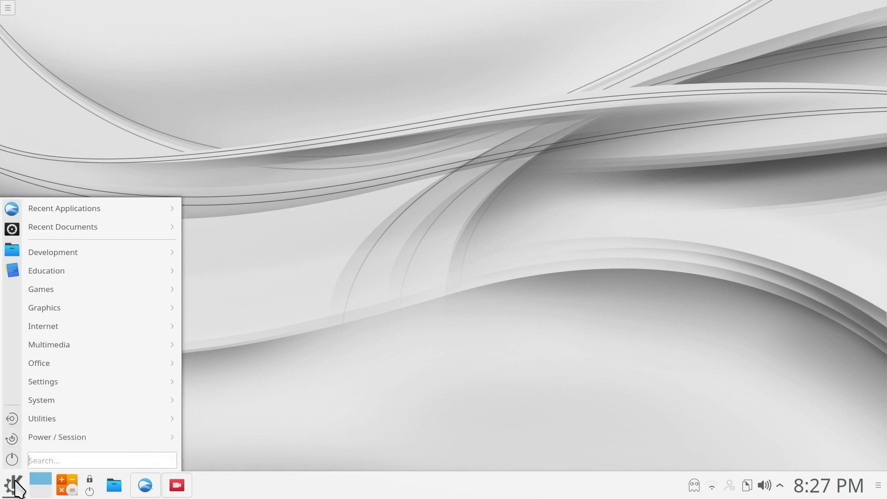
{"action": "mouse_move", "coordinate": [41, 404]}
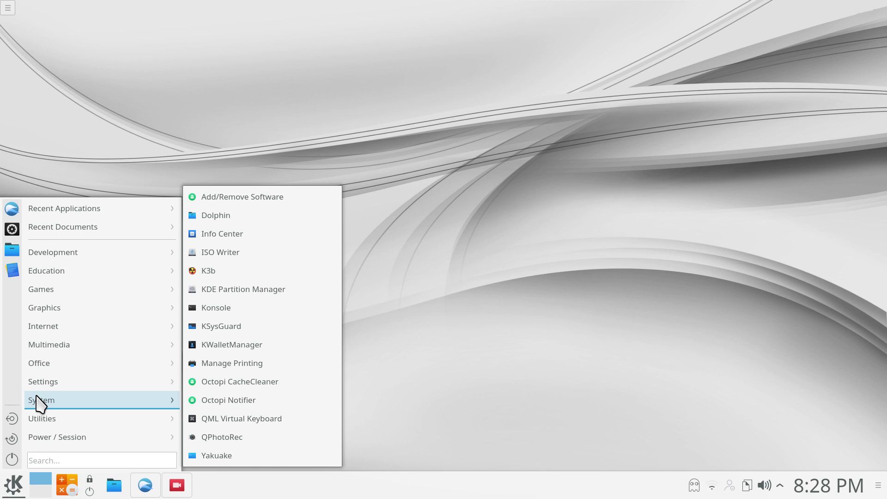
{"action": "mouse_move", "coordinate": [62, 386]}
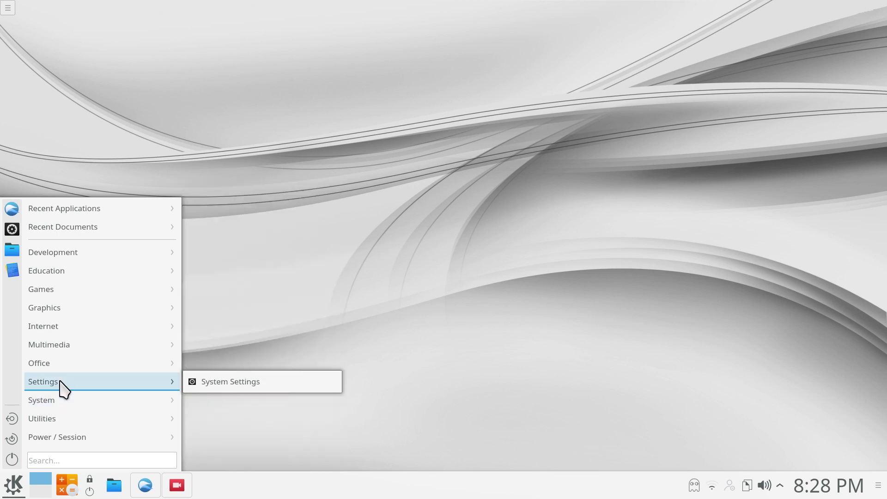
{"action": "mouse_move", "coordinate": [68, 359]}
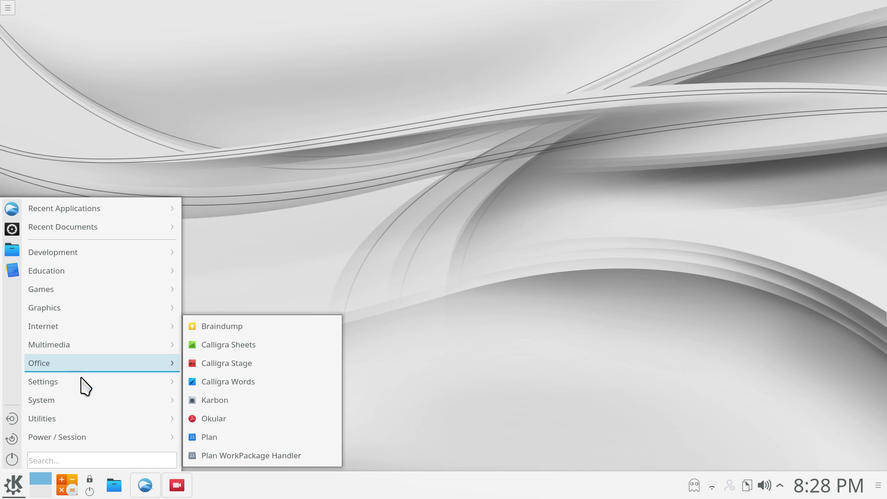
{"action": "mouse_move", "coordinate": [93, 397]}
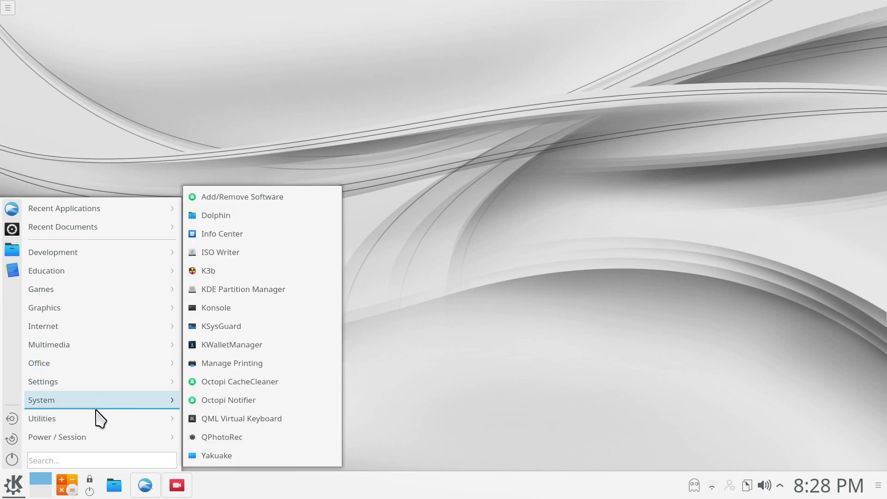
{"action": "mouse_move", "coordinate": [98, 416]}
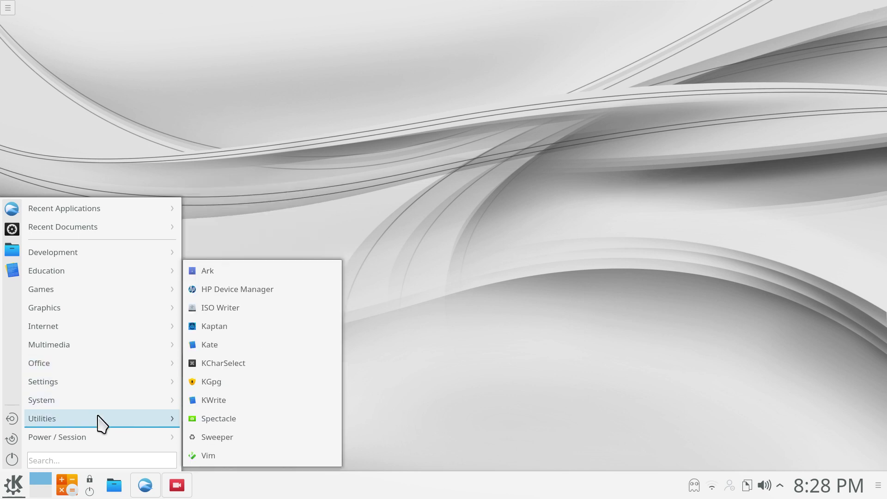
{"action": "left_click", "coordinate": [206, 328]}
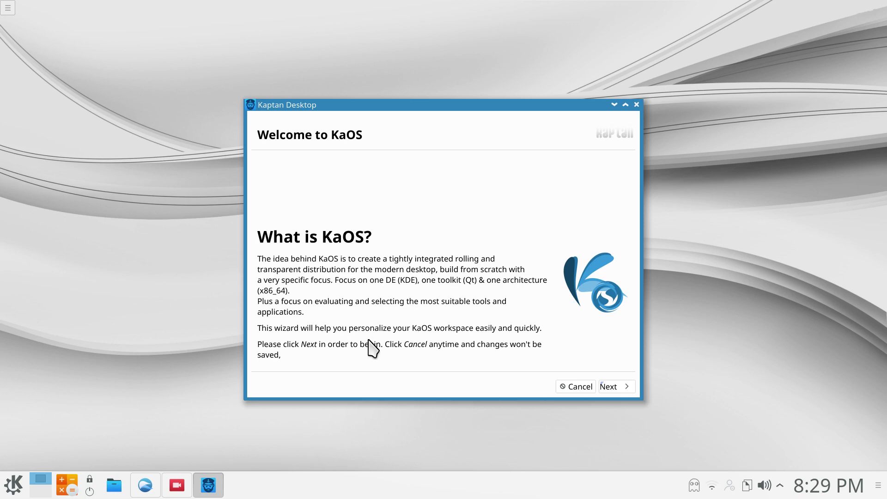
Step: Proceed through the wizard's welcome and mouse behavior pages, keeping single-click opening and the right-hand button order
{"action": "left_click", "coordinate": [620, 386]}
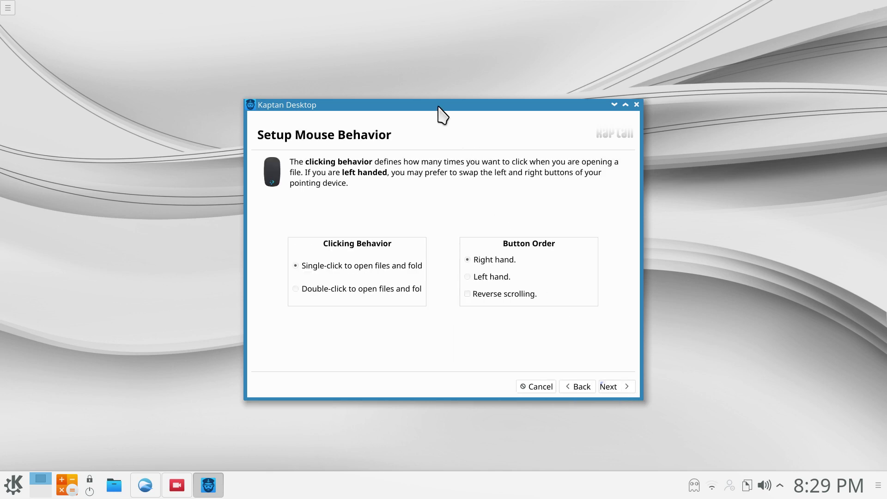
{"action": "left_click_drag", "start_coordinate": [437, 106], "coordinate": [414, 81]}
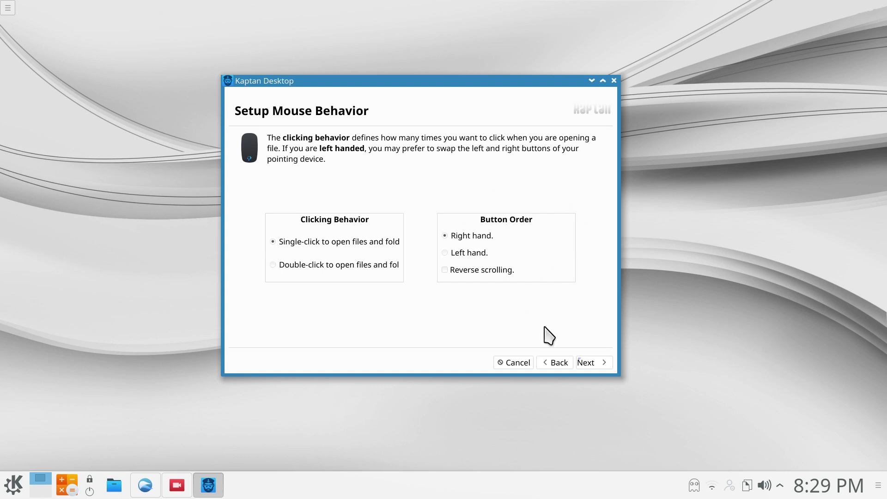
{"action": "left_click", "coordinate": [593, 363]}
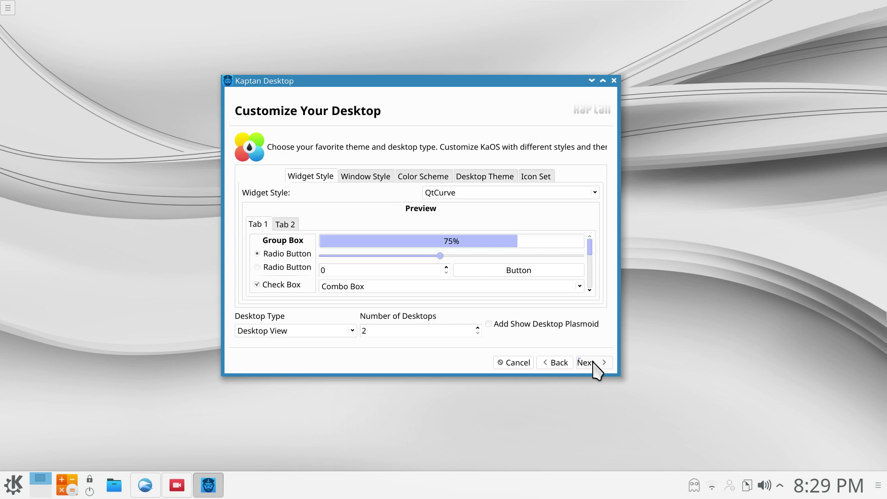
Step: Review the window style, color scheme, desktop theme and icon set choices without changing them, and continue to the menu style page
{"action": "left_click_drag", "start_coordinate": [550, 83], "coordinate": [570, 73]}
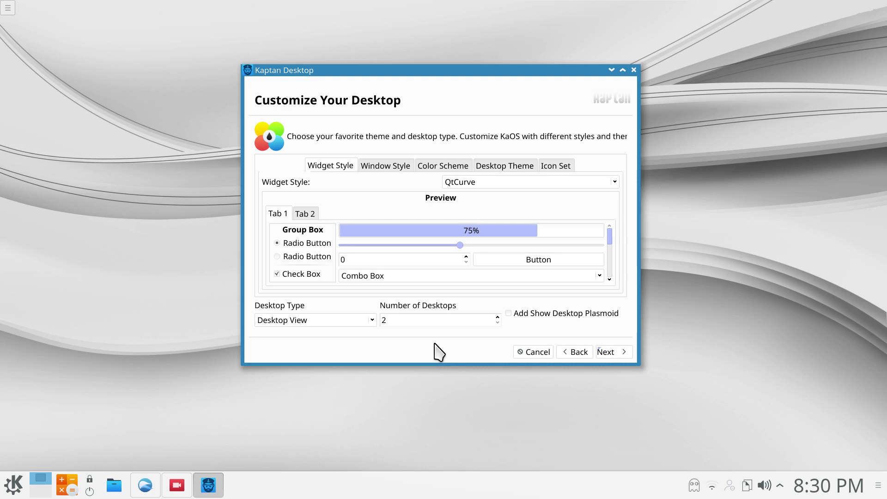
{"action": "left_click", "coordinate": [383, 167]}
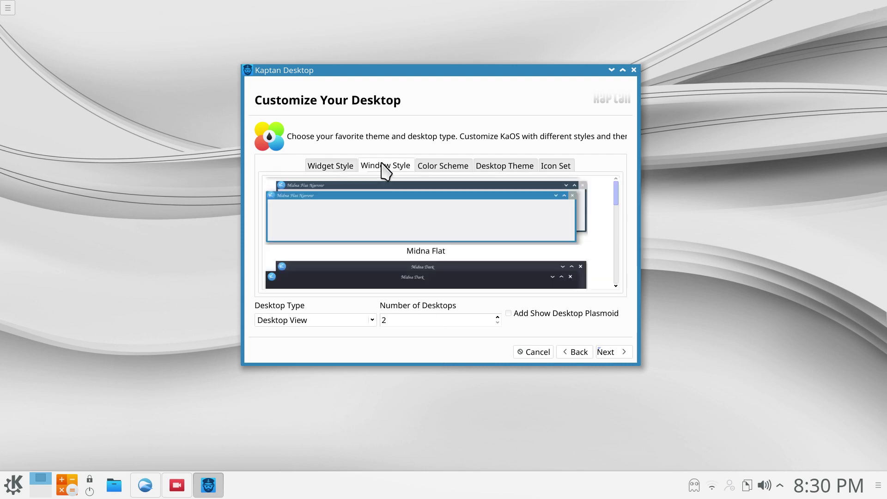
{"action": "left_click", "coordinate": [435, 166]}
{"action": "left_click", "coordinate": [486, 168]}
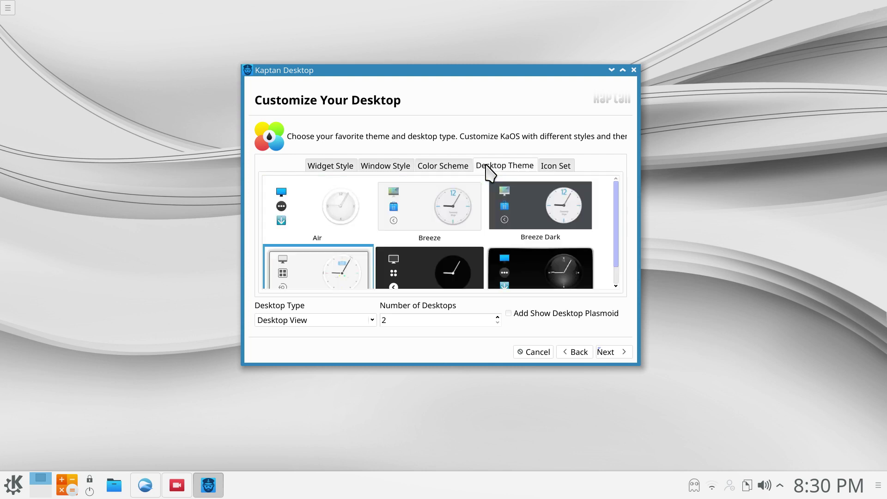
{"action": "left_click", "coordinate": [558, 171]}
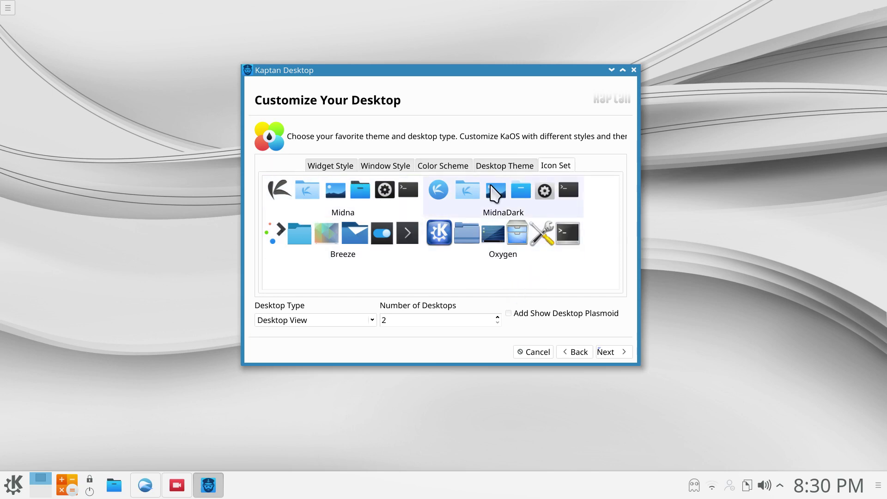
{"action": "left_click", "coordinate": [609, 354]}
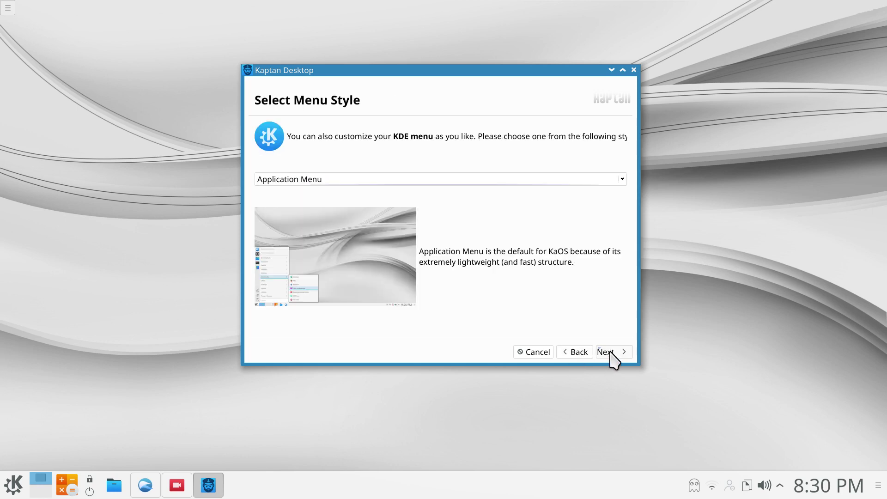
Step: Compare the available KDE menu styles, keep Application Menu, and continue to the wallpaper page
{"action": "left_click", "coordinate": [367, 179]}
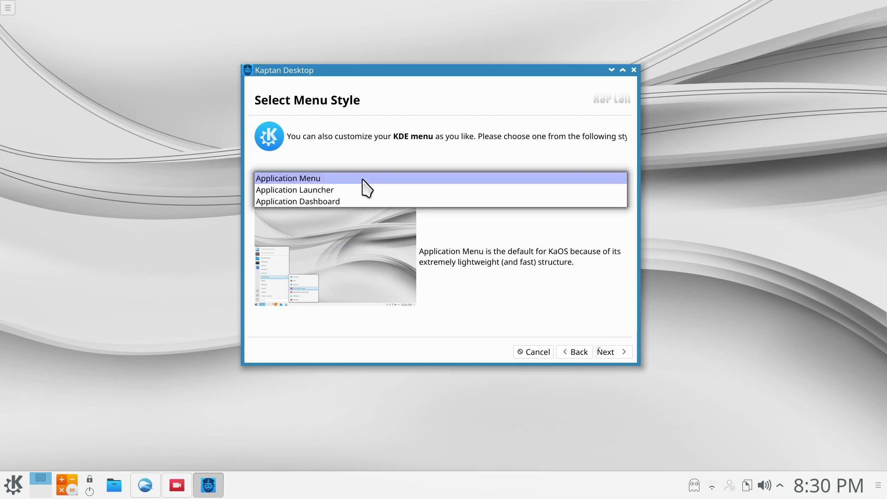
{"action": "left_click", "coordinate": [363, 180]}
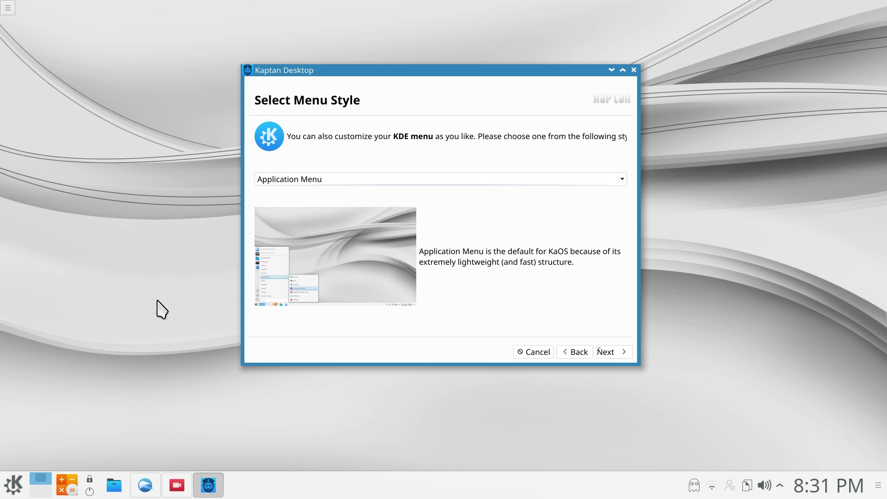
{"action": "left_click", "coordinate": [327, 187]}
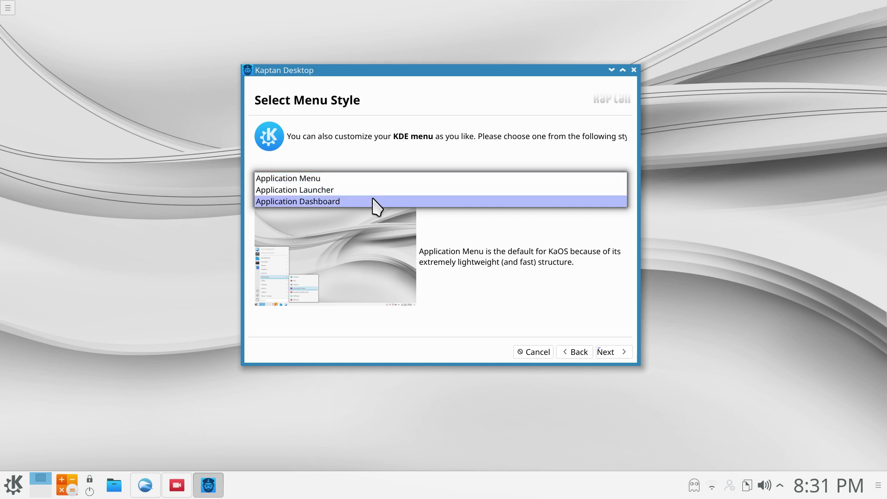
{"action": "left_click", "coordinate": [382, 181]}
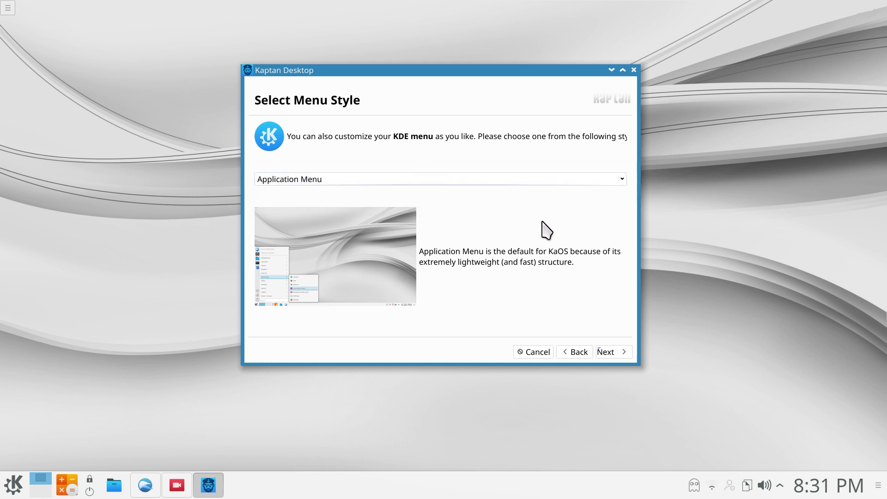
{"action": "left_click", "coordinate": [608, 353]}
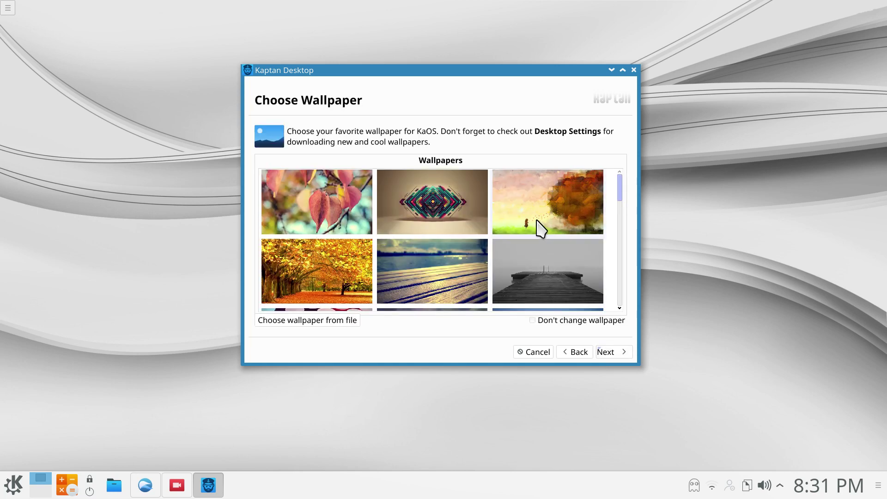
Step: Browse the wallpaper collection, select the one with bicycles on a city street, and continue to the avatar page
{"action": "scroll", "coordinate": [541, 226], "scroll_direction": "down", "scroll_amount": 5}
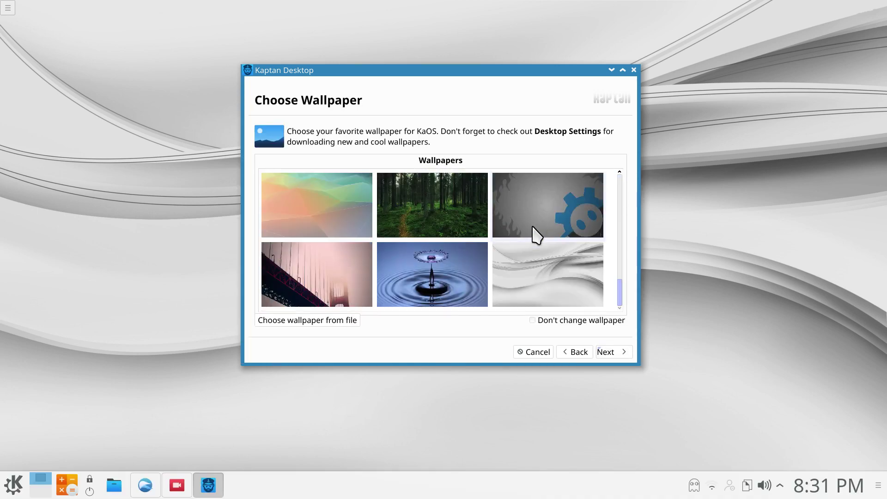
{"action": "scroll", "coordinate": [508, 277], "scroll_direction": "up", "scroll_amount": 4}
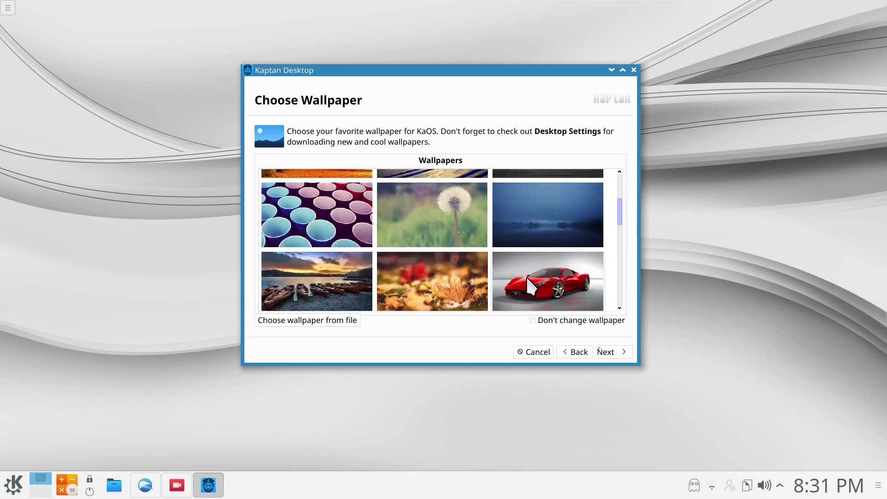
{"action": "scroll", "coordinate": [531, 287], "scroll_direction": "up", "scroll_amount": 3}
{"action": "scroll", "coordinate": [531, 286], "scroll_direction": "down", "scroll_amount": 4}
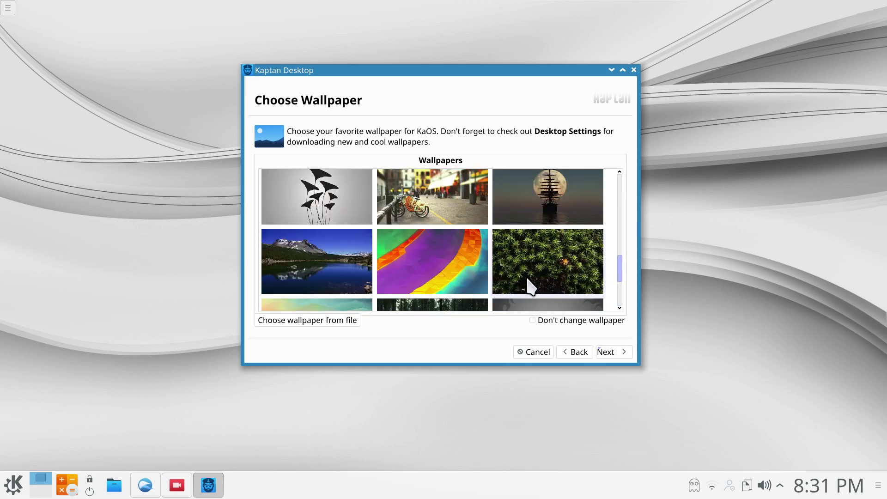
{"action": "left_click", "coordinate": [452, 219]}
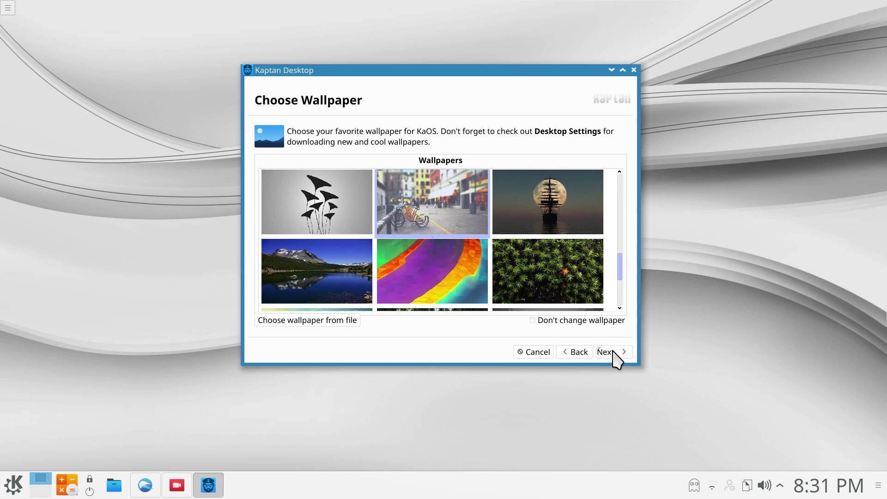
{"action": "left_click", "coordinate": [614, 353]}
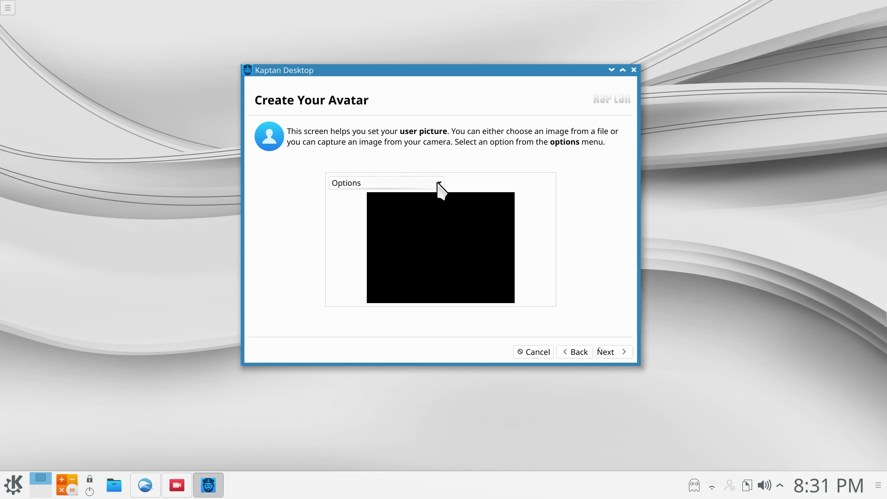
Step: Check the avatar source options without choosing one, and apply the wizard's summarized settings
{"action": "left_click", "coordinate": [439, 184]}
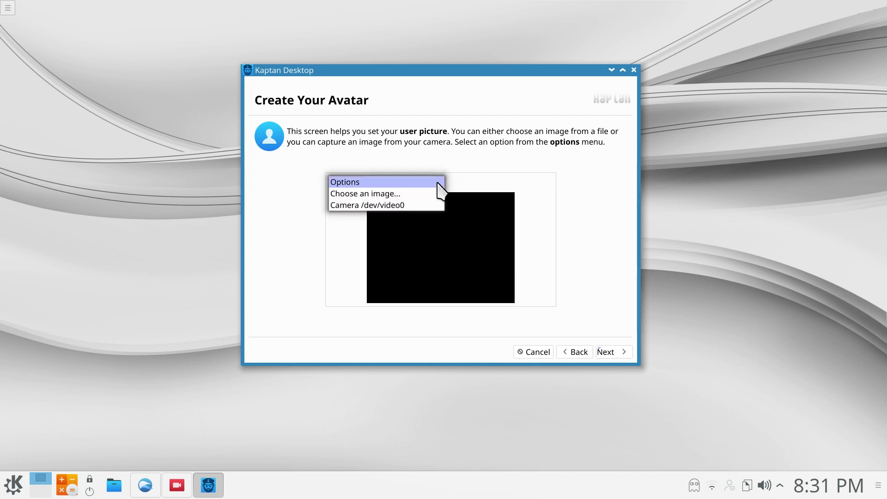
{"action": "left_click", "coordinate": [499, 171]}
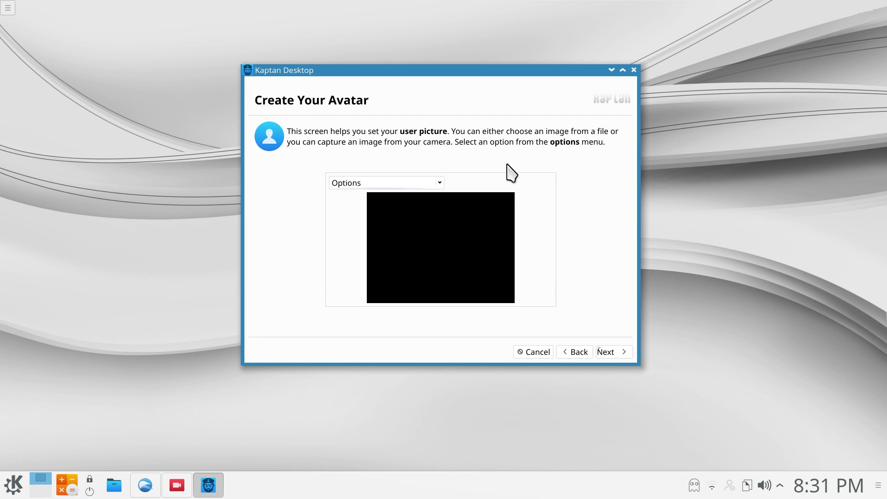
{"action": "left_click", "coordinate": [608, 353]}
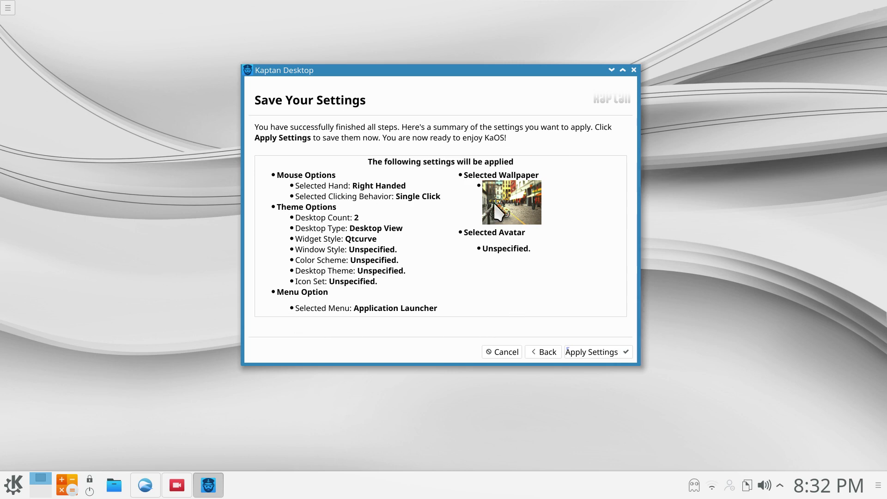
{"action": "left_click", "coordinate": [597, 353]}
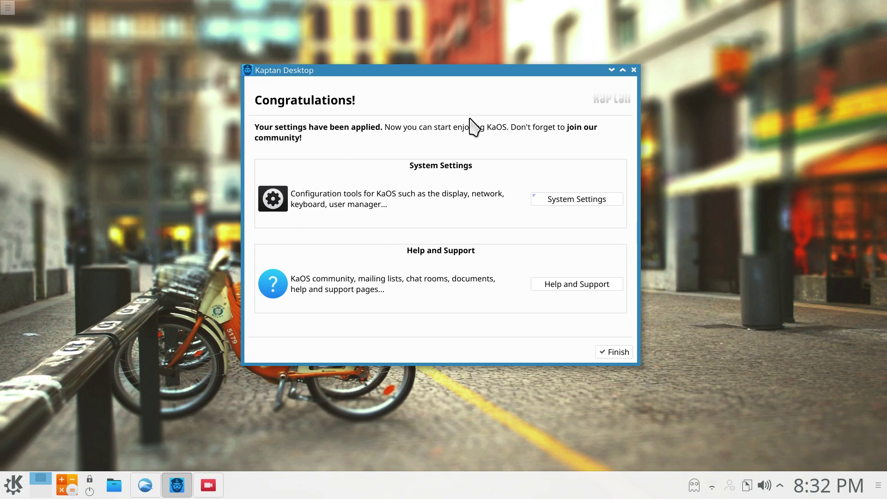
Step: Open System Settings from the wizard's final page, close it again, and finish the wizard
{"action": "left_click_drag", "start_coordinate": [466, 71], "coordinate": [460, 51]}
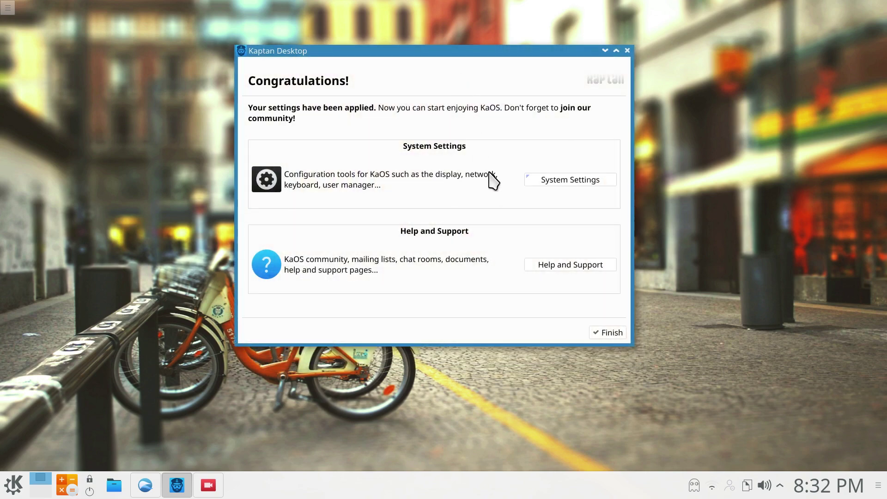
{"action": "left_click", "coordinate": [548, 185]}
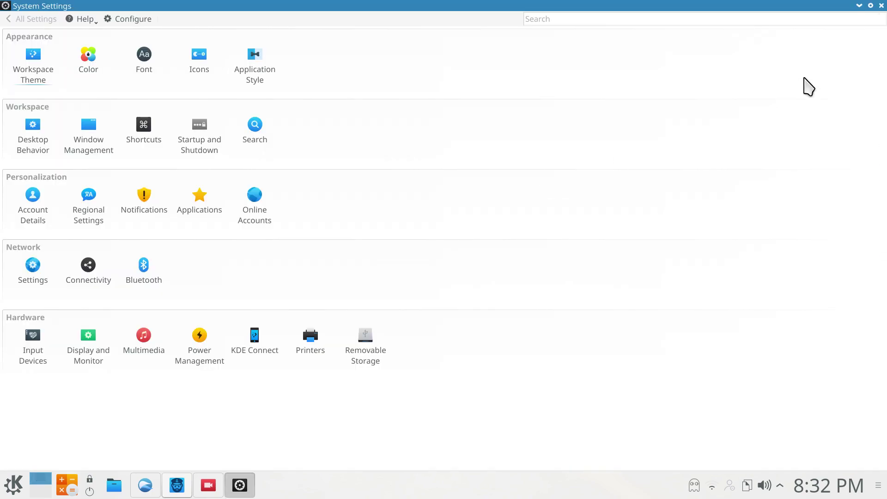
{"action": "left_click", "coordinate": [881, 6]}
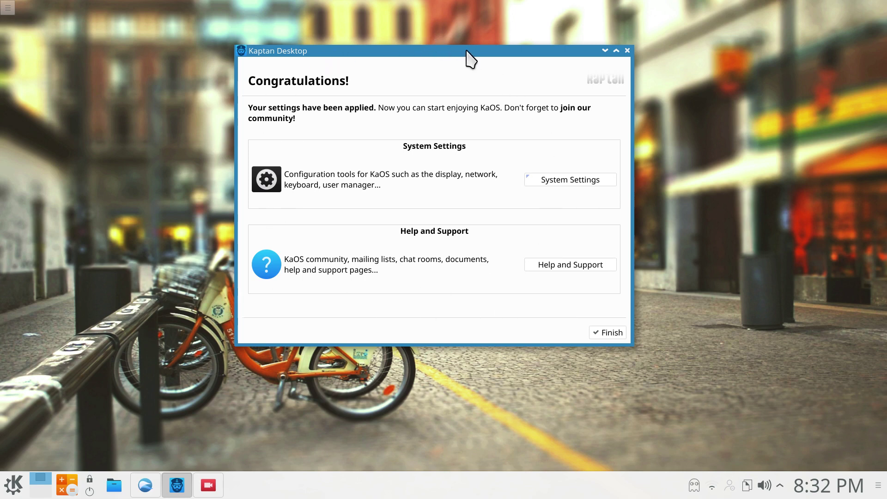
{"action": "left_click", "coordinate": [611, 333]}
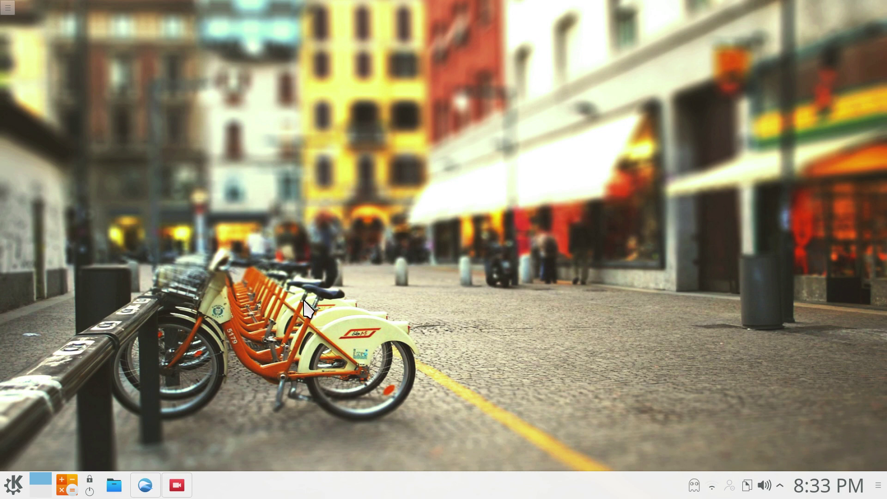
{"action": "left_click", "coordinate": [694, 485]}
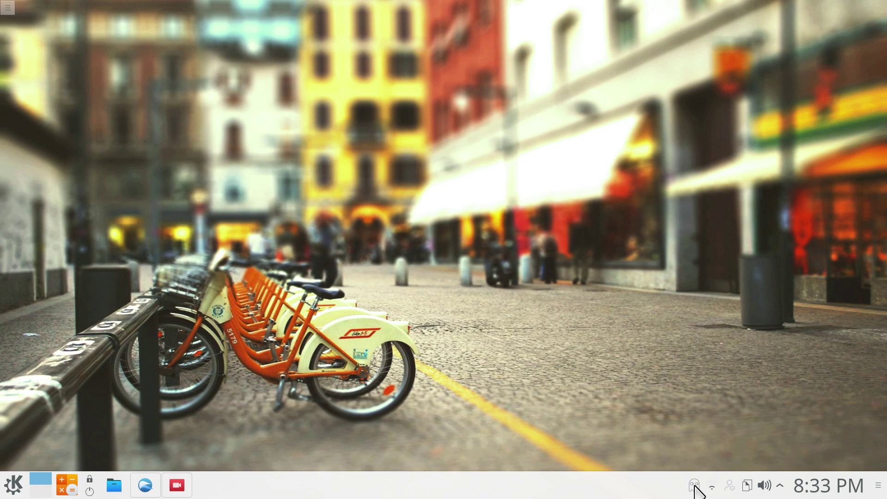
Step: Open the Octopi package manager and list only the non-installed packages in the graphics group
{"action": "right_click", "coordinate": [695, 486]}
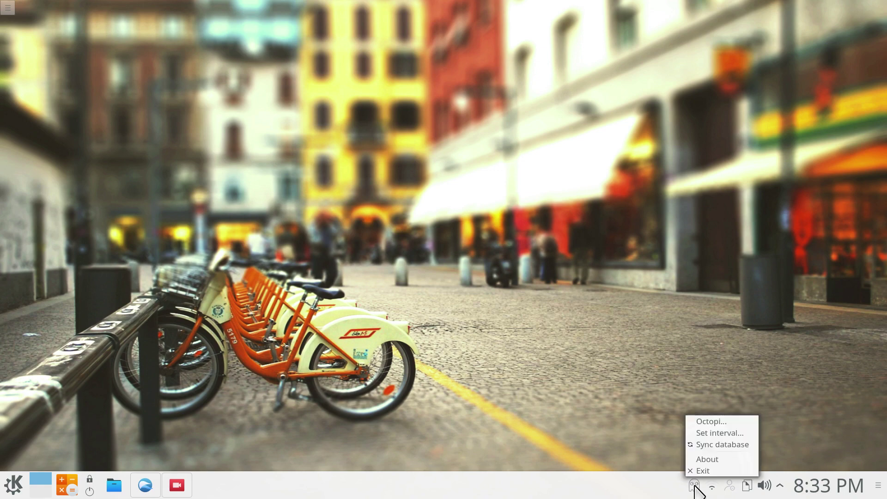
{"action": "left_click", "coordinate": [706, 422]}
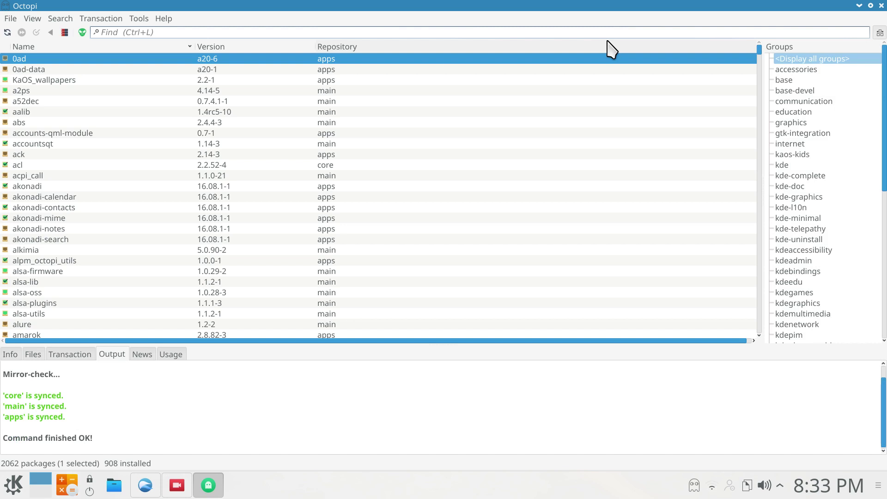
{"action": "left_click", "coordinate": [808, 127]}
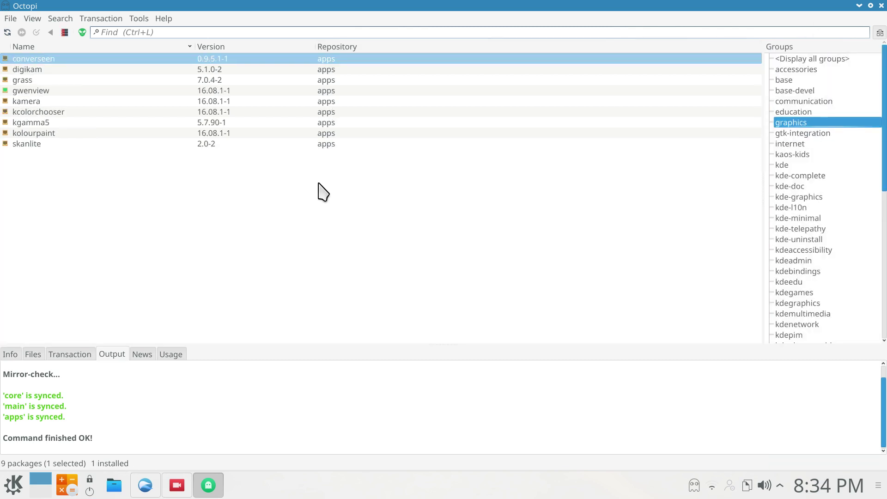
{"action": "left_click", "coordinate": [32, 18]}
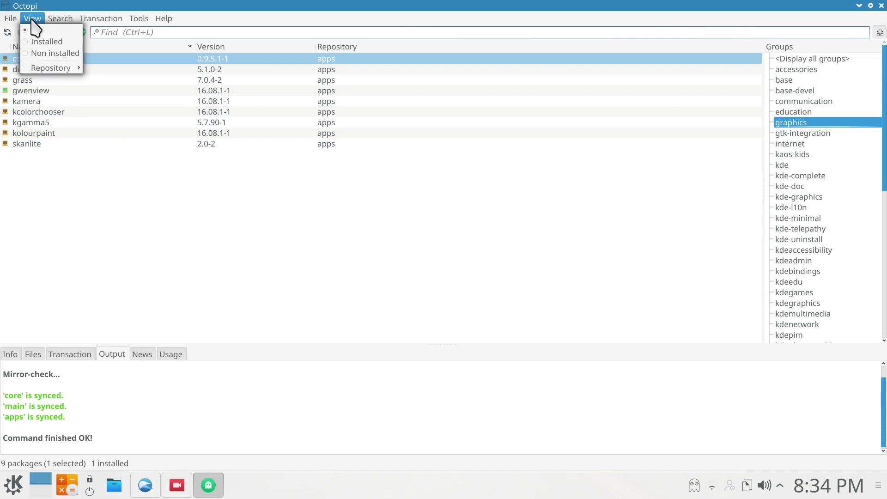
{"action": "left_click", "coordinate": [56, 54]}
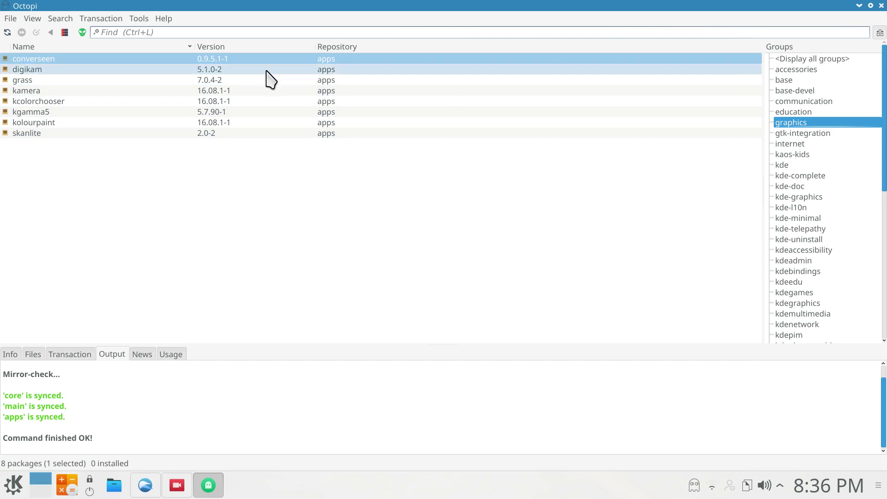
Step: View Octopi's version and credits information, dismiss it, and close the package manager
{"action": "left_click", "coordinate": [164, 19]}
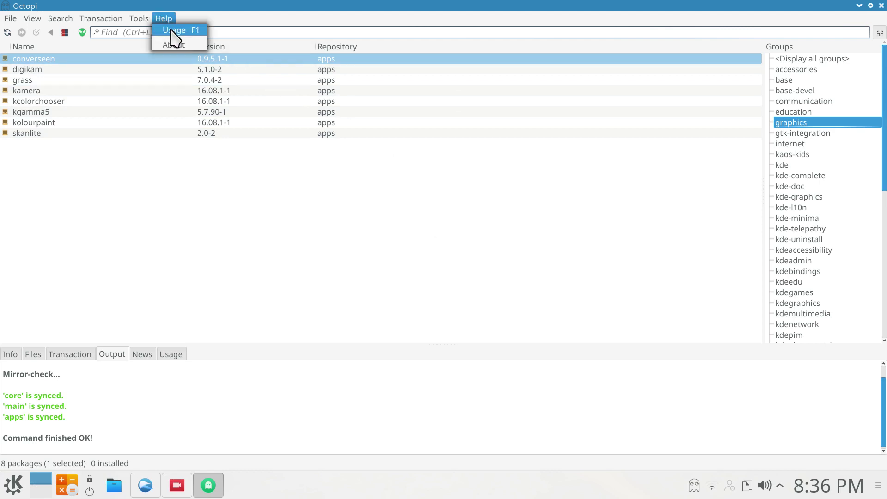
{"action": "left_click", "coordinate": [174, 44]}
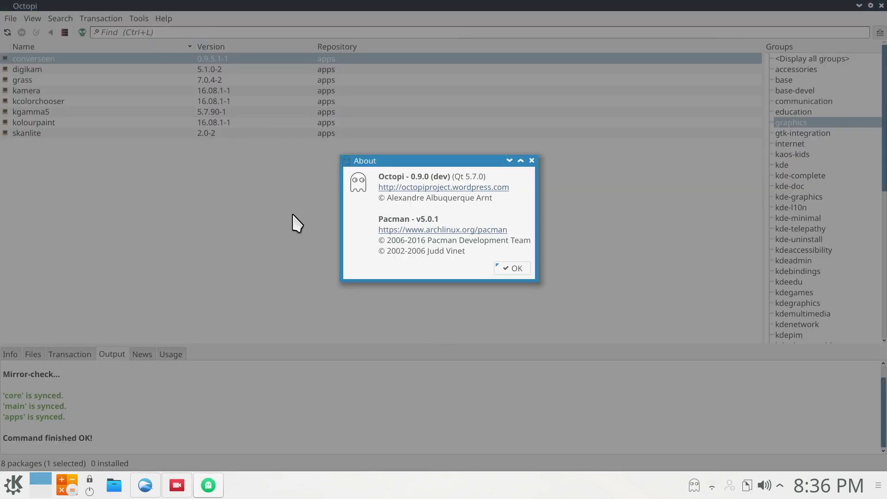
{"action": "left_click", "coordinate": [531, 160]}
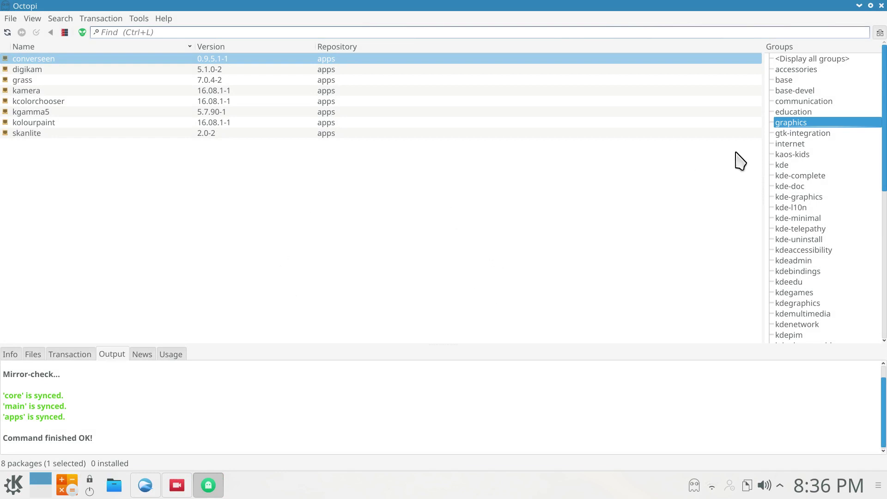
{"action": "left_click", "coordinate": [881, 6]}
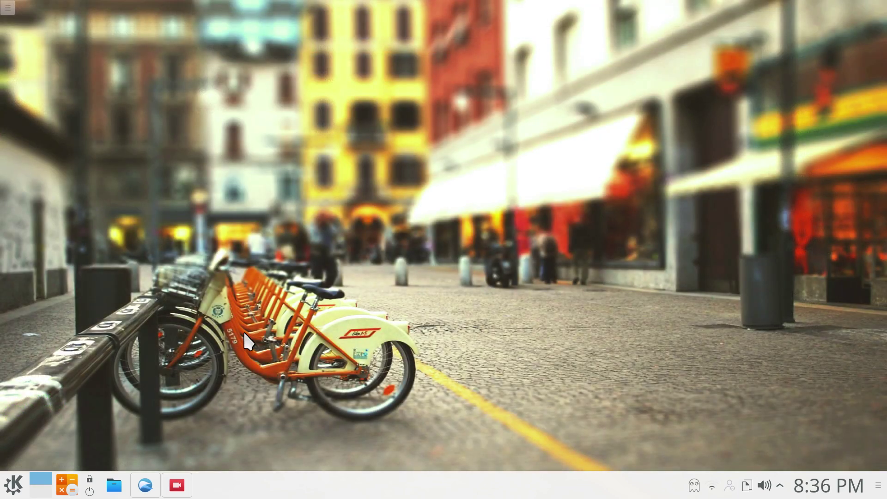
Step: Look through the Graphics and Education application categories and launch KDE Marble from Science
{"action": "left_click", "coordinate": [13, 484]}
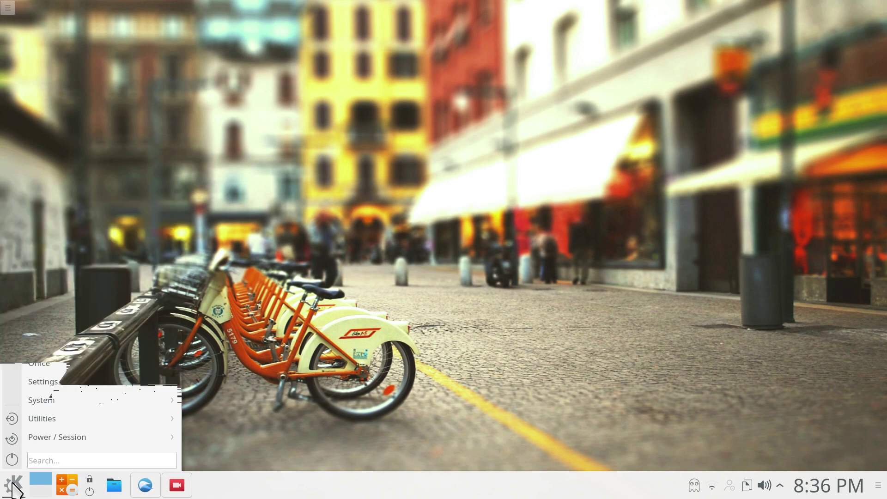
{"action": "mouse_move", "coordinate": [146, 367]}
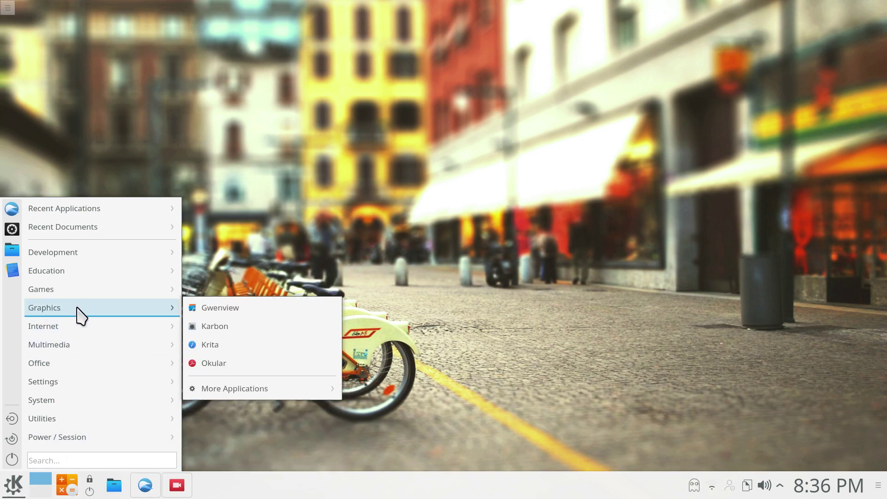
{"action": "mouse_move", "coordinate": [77, 257]}
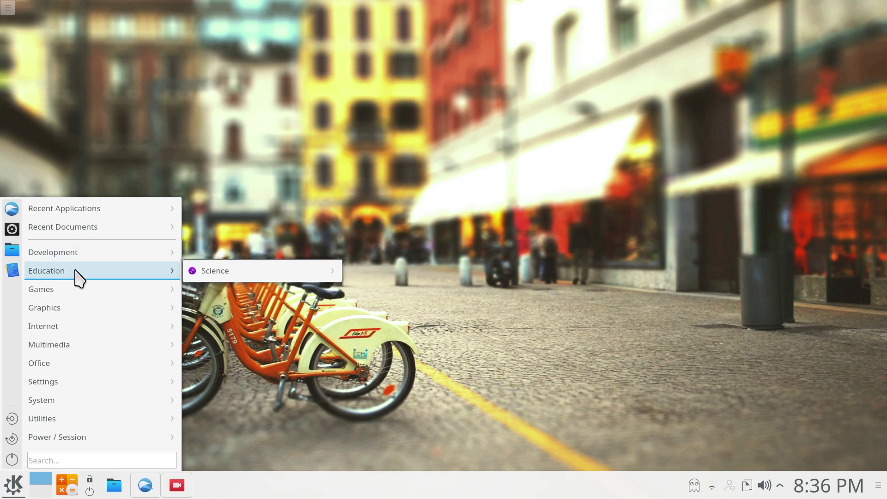
{"action": "mouse_move", "coordinate": [241, 272]}
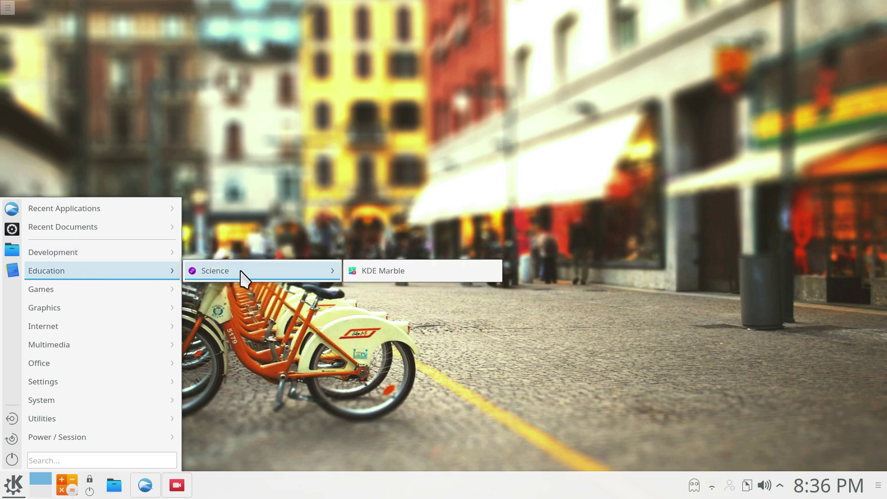
{"action": "left_click", "coordinate": [420, 279]}
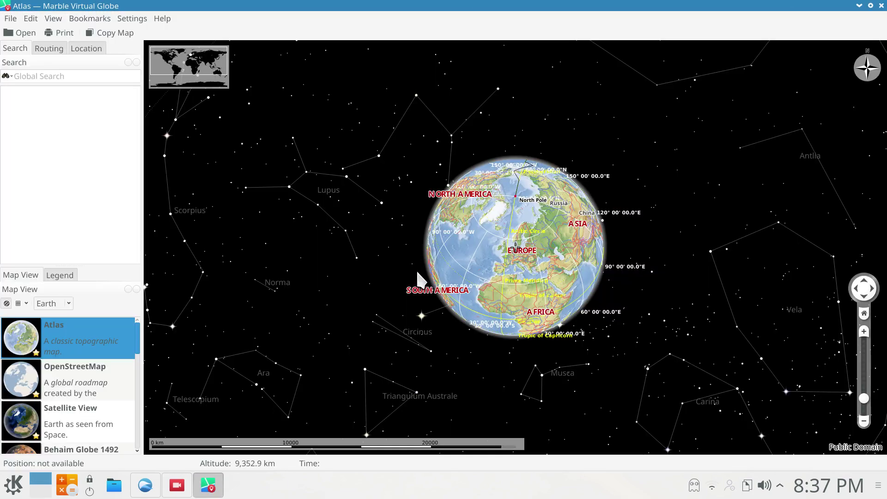
Step: Explore Marble's Atlas globe by zooming in and out and rotating it to the Pacific and the Americas, and close Marble
{"action": "left_click", "coordinate": [863, 333]}
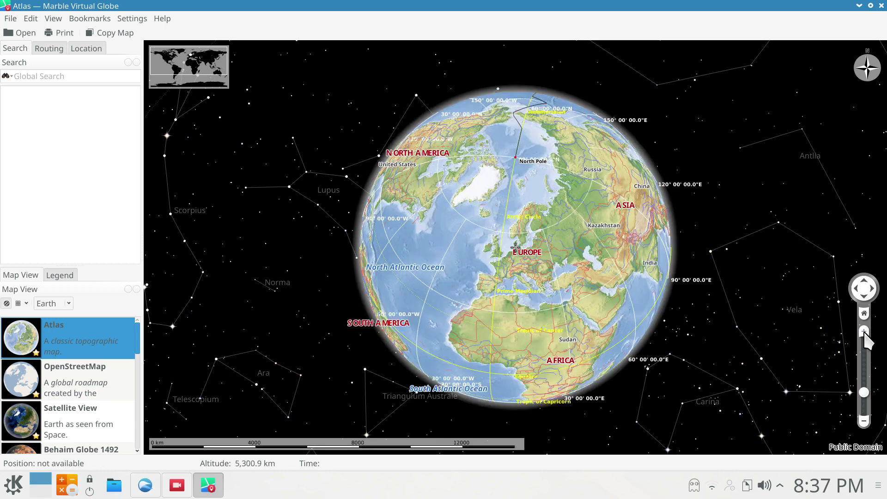
{"action": "left_click", "coordinate": [864, 333]}
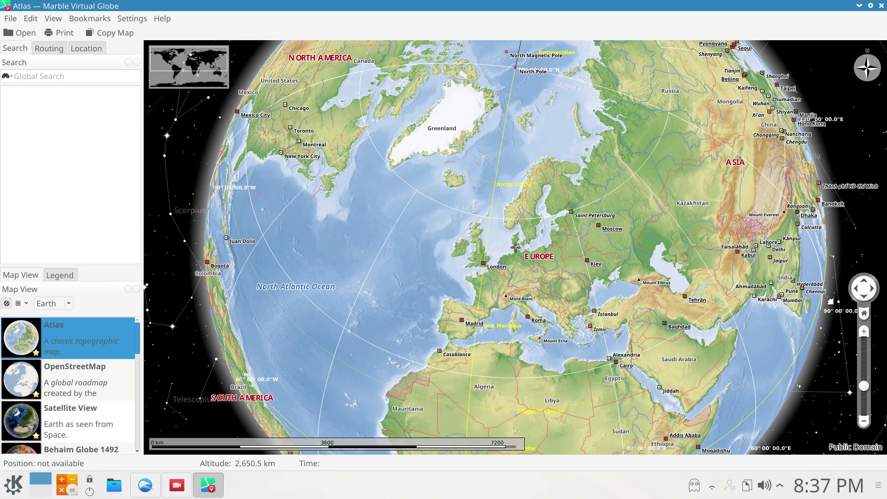
{"action": "left_click_drag", "start_coordinate": [799, 270], "coordinate": [724, 269]}
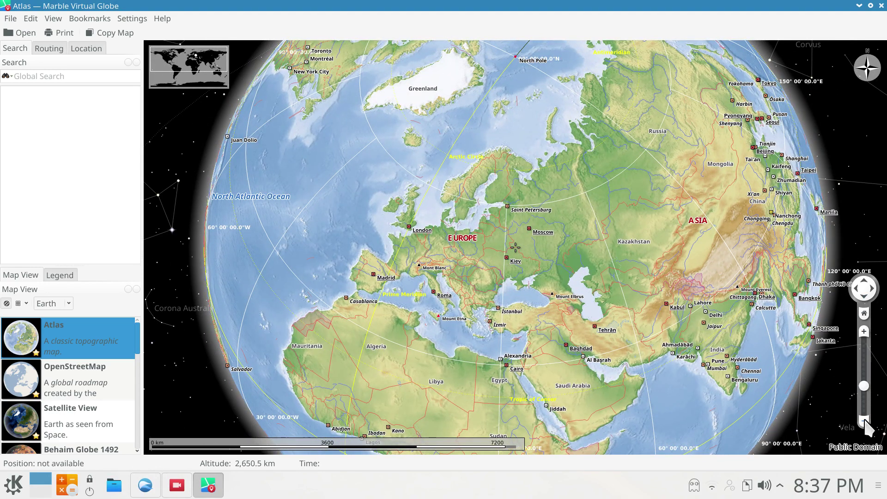
{"action": "left_click", "coordinate": [863, 421]}
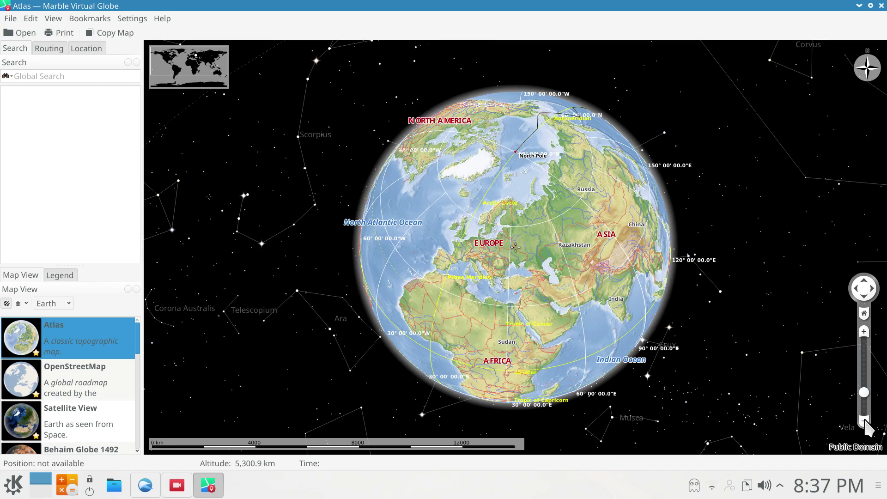
{"action": "left_click", "coordinate": [864, 422]}
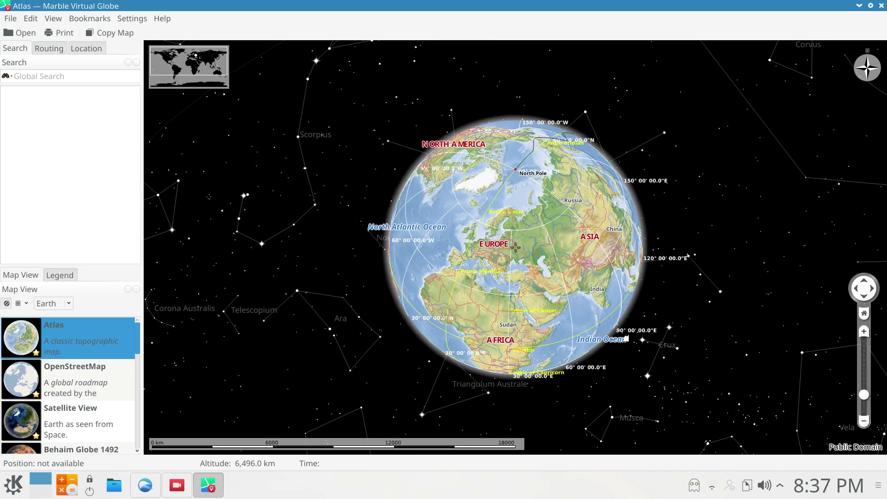
{"action": "left_click_drag", "start_coordinate": [508, 335], "coordinate": [618, 248]}
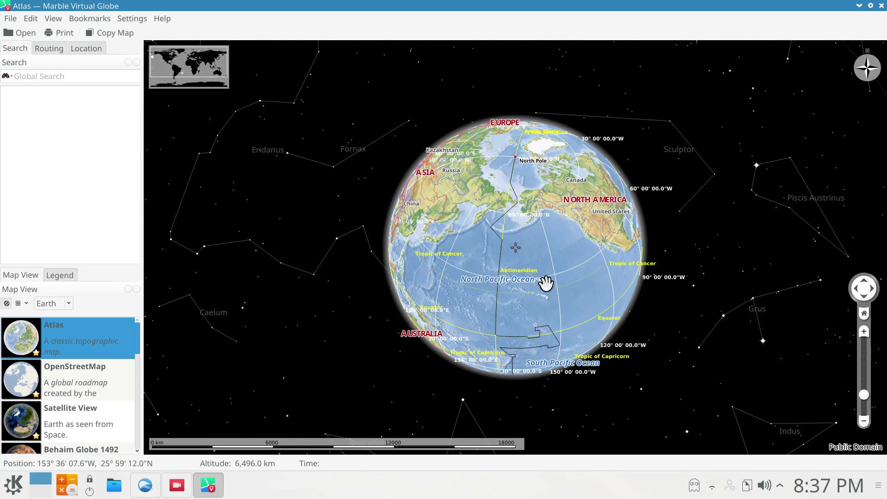
{"action": "left_click_drag", "start_coordinate": [463, 293], "coordinate": [418, 246]}
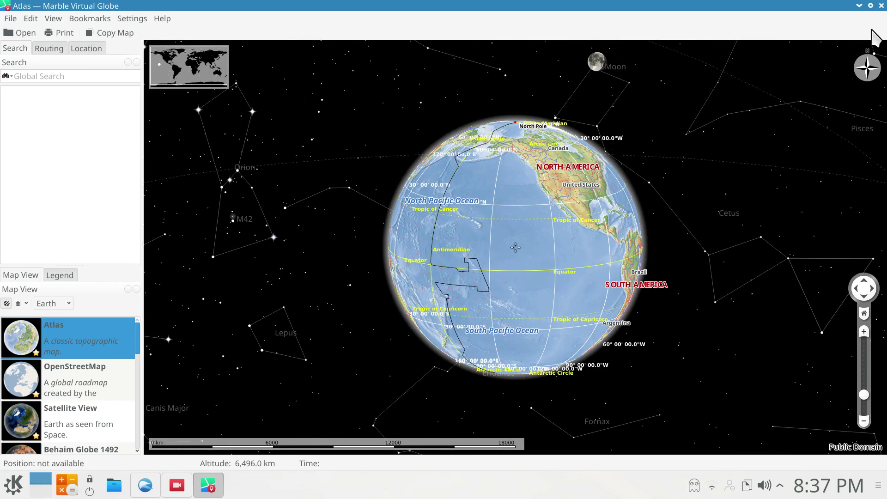
{"action": "left_click", "coordinate": [880, 5]}
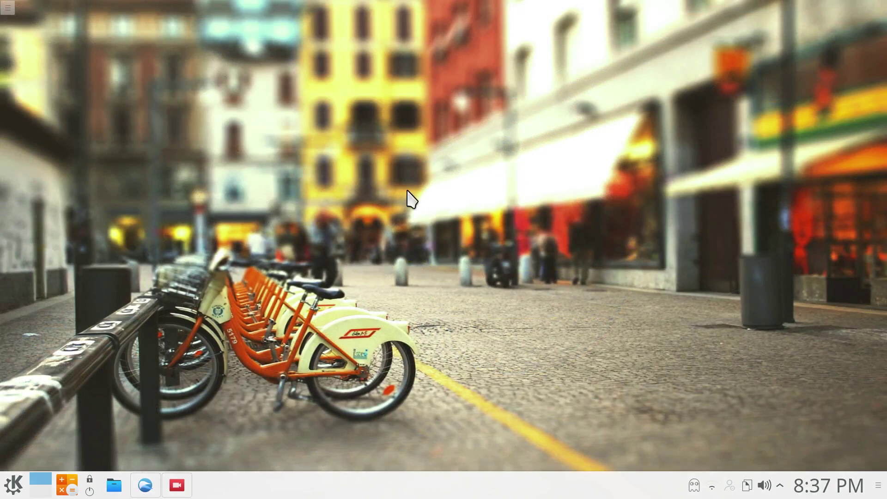
Step: Check the Internet, Games and Graphics applications, launch Karbon, accept its unreleased-version notice, and close it at the template chooser
{"action": "left_click", "coordinate": [12, 492]}
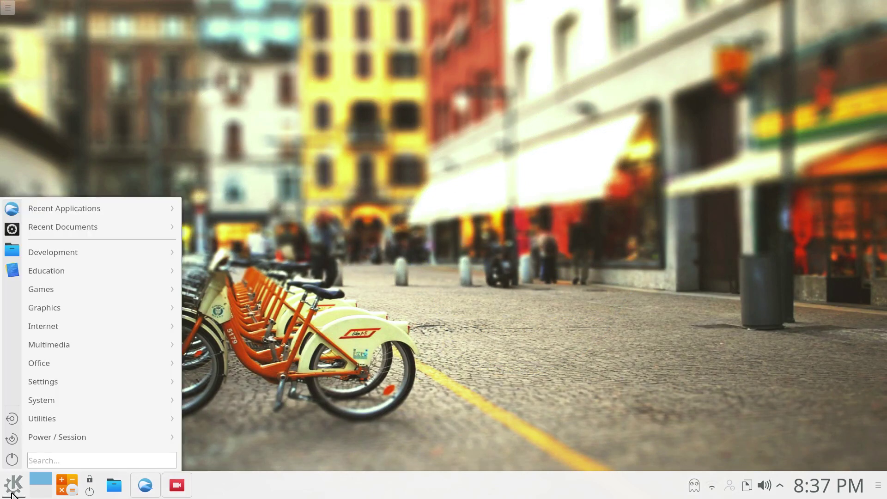
{"action": "mouse_move", "coordinate": [52, 329]}
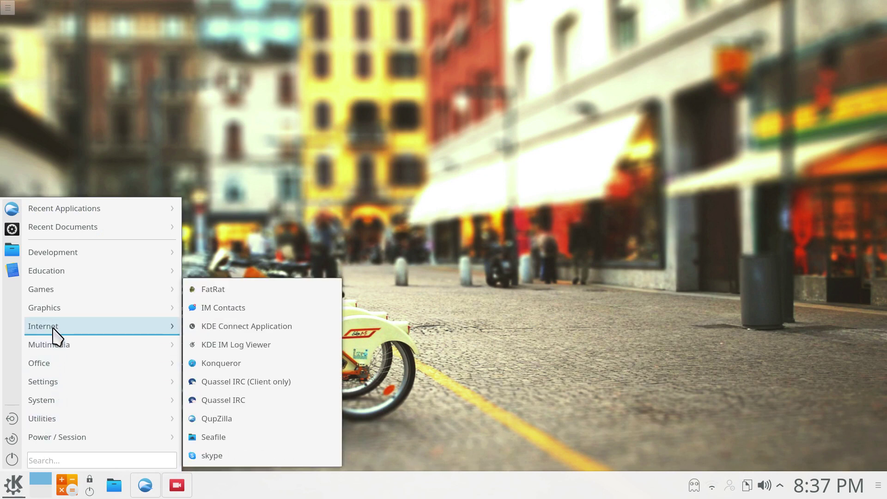
{"action": "mouse_move", "coordinate": [67, 293]}
{"action": "mouse_move", "coordinate": [240, 295]}
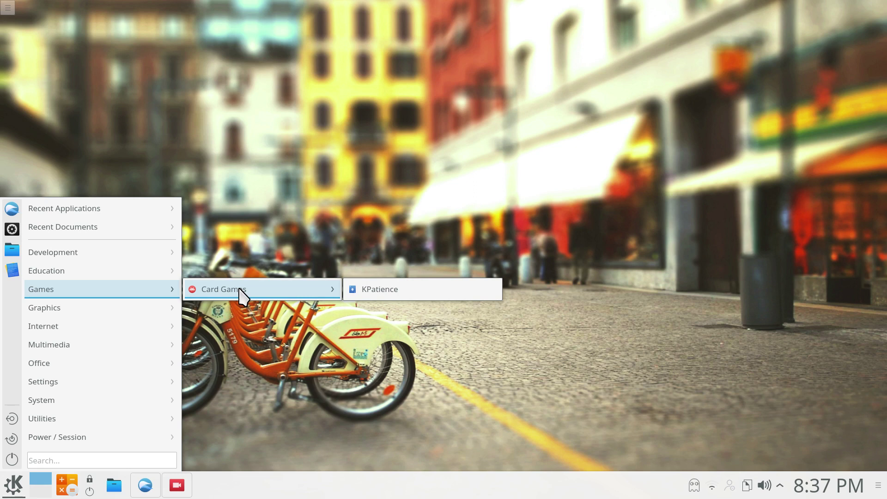
{"action": "mouse_move", "coordinate": [106, 307]}
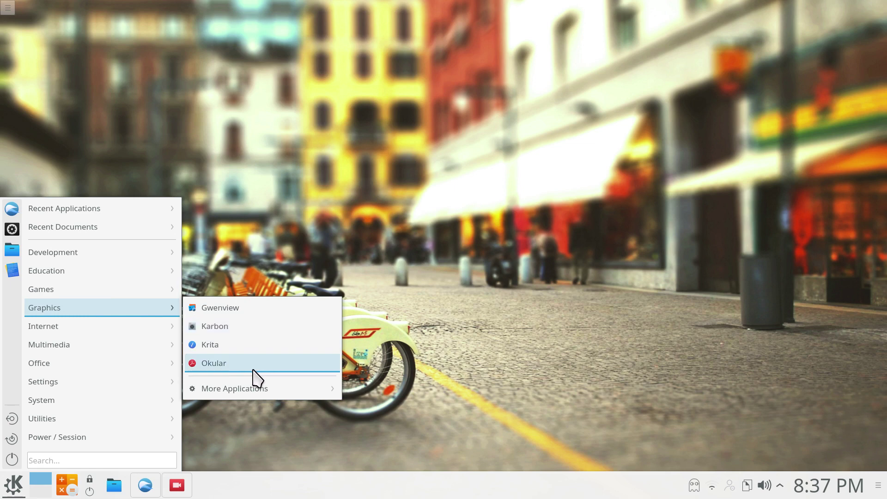
{"action": "left_click", "coordinate": [252, 332]}
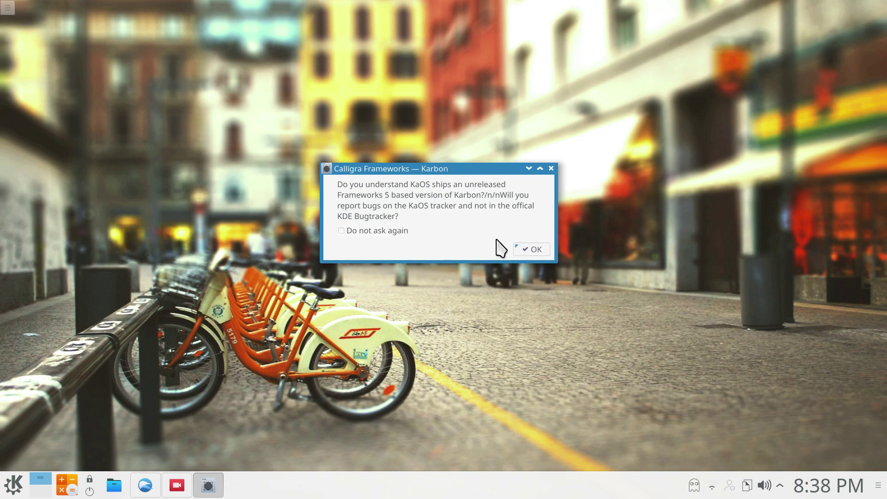
{"action": "left_click", "coordinate": [536, 250]}
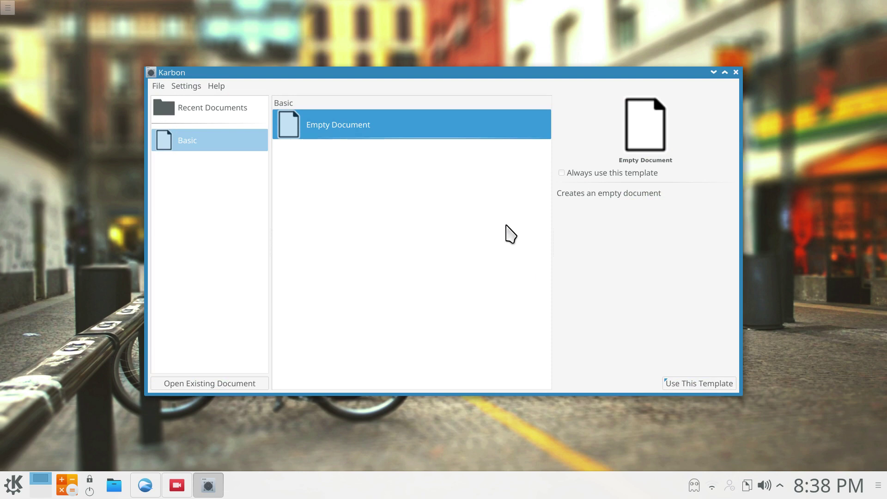
{"action": "left_click", "coordinate": [737, 72]}
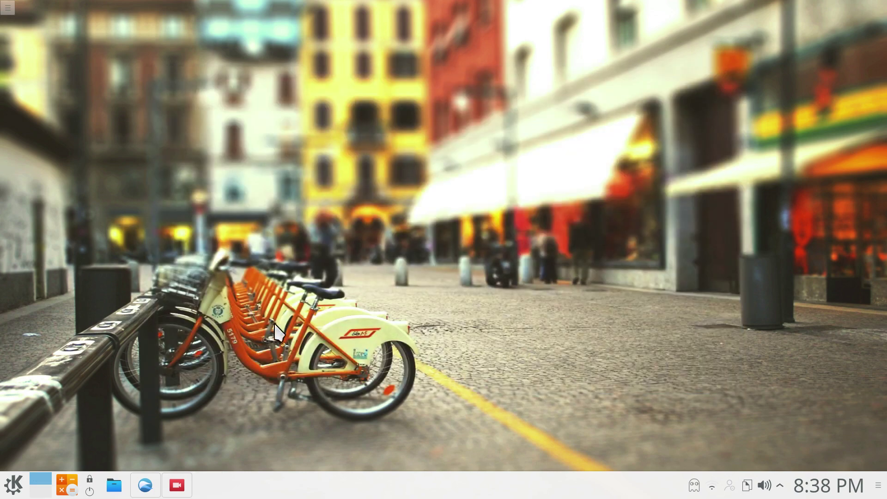
Step: Launch QupZilla from the Internet applications, skim the KaOS home page through its bookmark, and close the browser window
{"action": "left_click", "coordinate": [17, 483]}
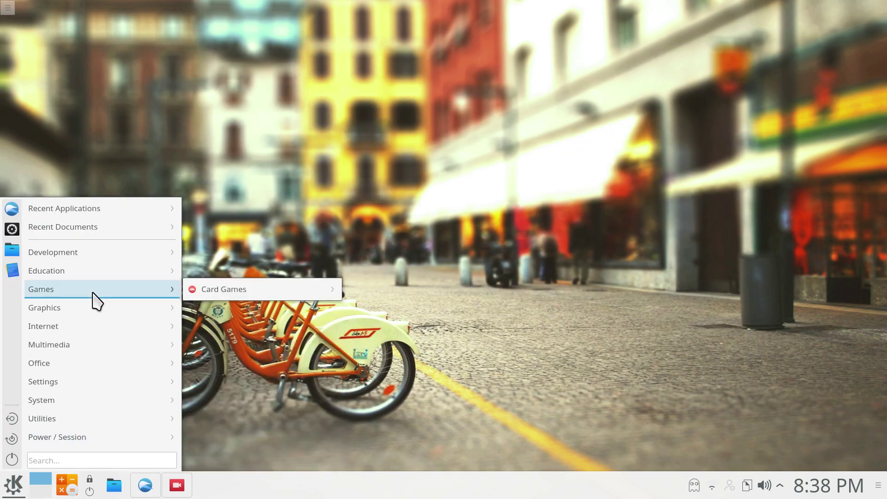
{"action": "mouse_move", "coordinate": [85, 329]}
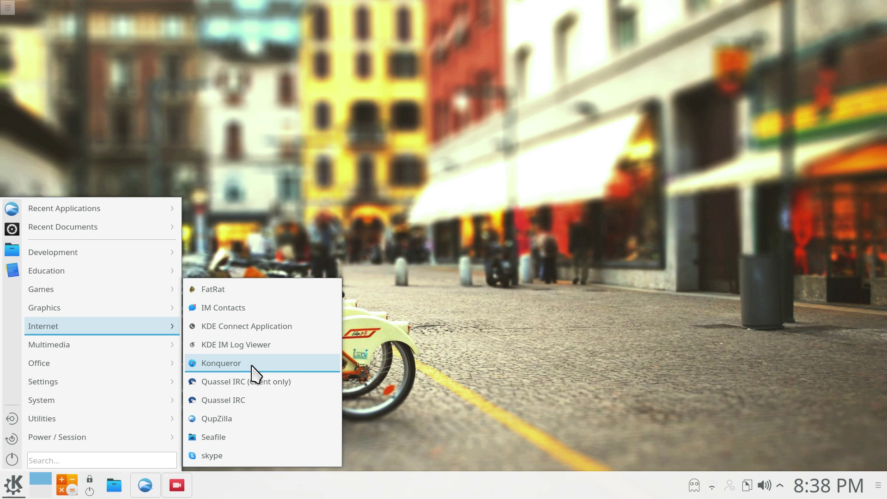
{"action": "left_click", "coordinate": [234, 418]}
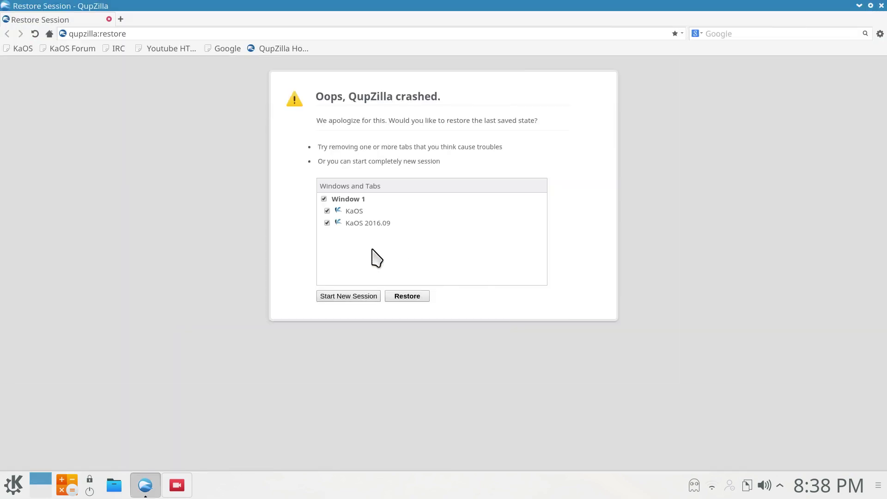
{"action": "left_click", "coordinate": [33, 49]}
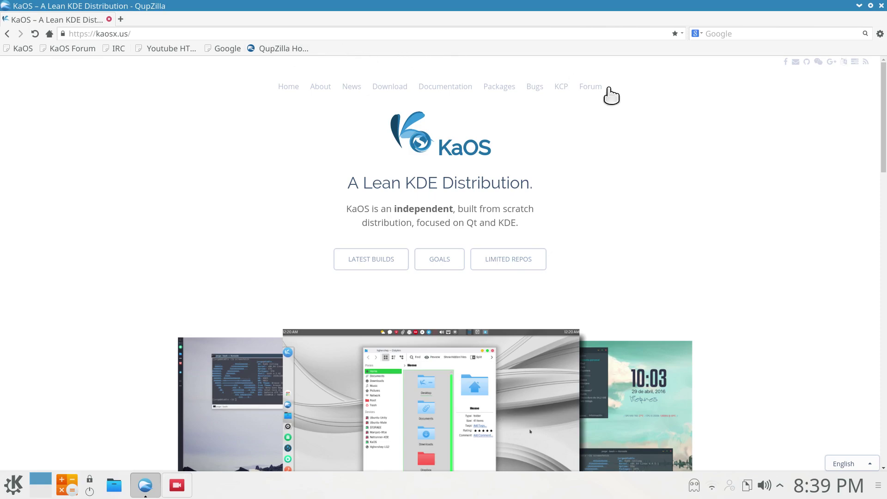
{"action": "scroll", "coordinate": [646, 111], "scroll_direction": "down", "scroll_amount": 5}
{"action": "scroll", "coordinate": [665, 120], "scroll_direction": "up", "scroll_amount": 5}
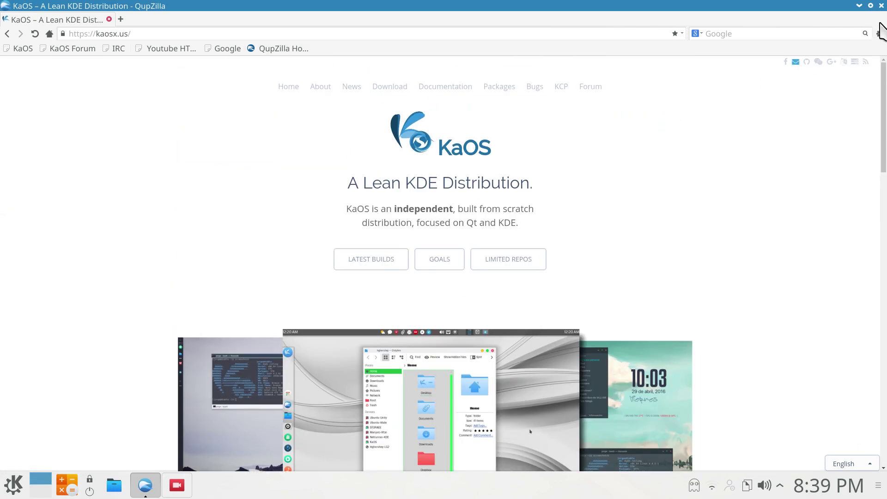
{"action": "left_click", "coordinate": [881, 6]}
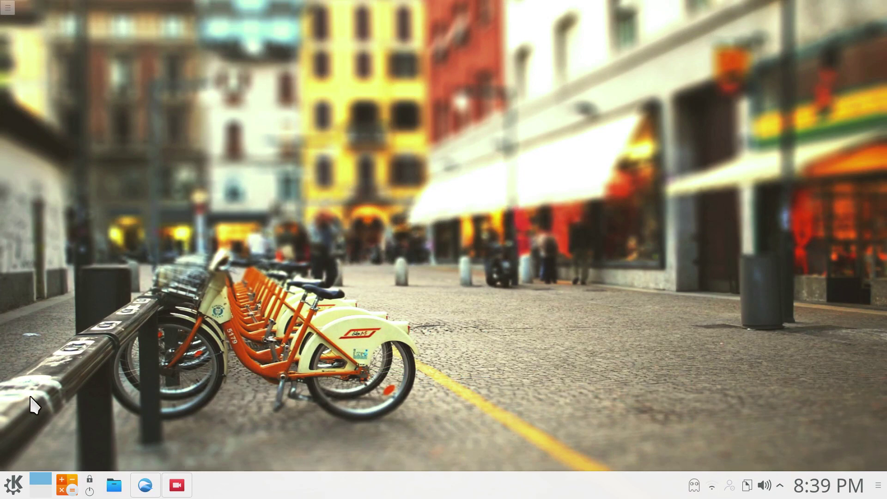
Step: Look through the Internet and Multimedia application categories and launch SMTube from Multimedia
{"action": "left_click", "coordinate": [13, 484]}
{"action": "mouse_move", "coordinate": [56, 325]}
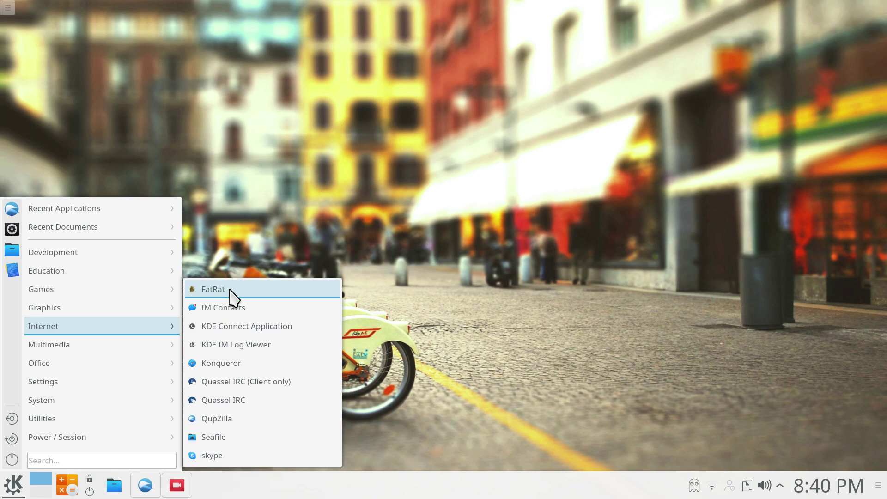
{"action": "mouse_move", "coordinate": [139, 346]}
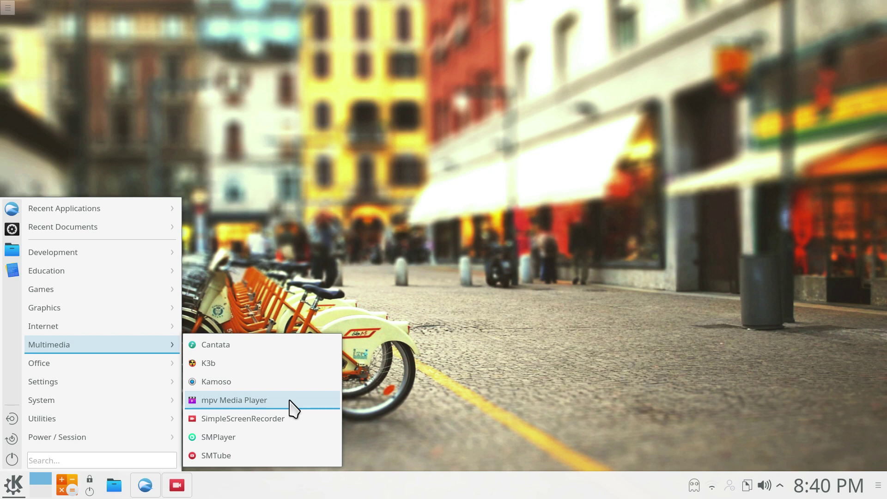
{"action": "left_click", "coordinate": [272, 459]}
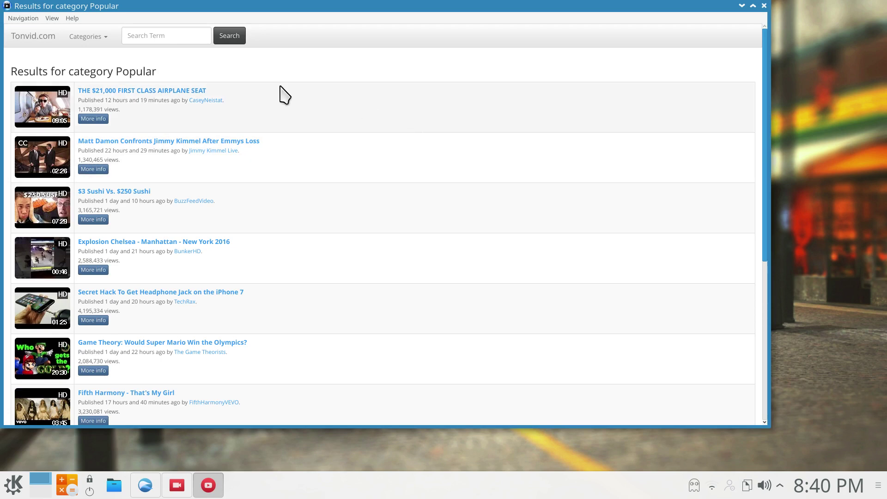
Step: Search SMTube for "linux quest", skim through the listed videos, and close the SMTube window
{"action": "left_click", "coordinate": [155, 36]}
{"action": "type", "text": "linux "}
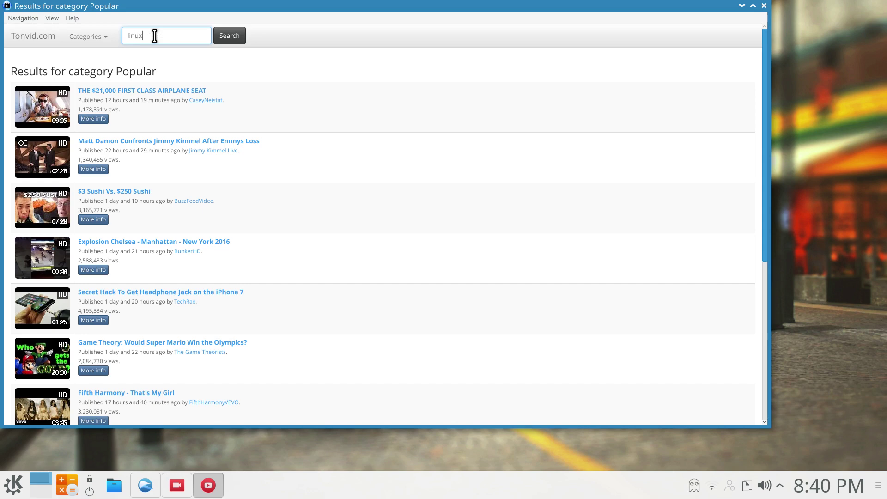
{"action": "type", "text": "quest"}
{"action": "key", "text": "Return"}
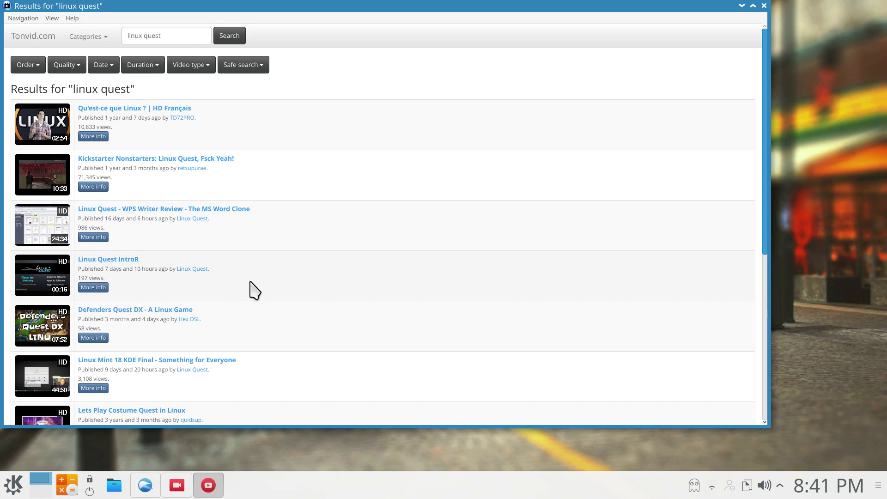
{"action": "scroll", "coordinate": [254, 290], "scroll_direction": "down", "scroll_amount": 3}
{"action": "scroll", "coordinate": [254, 290], "scroll_direction": "down", "scroll_amount": 2}
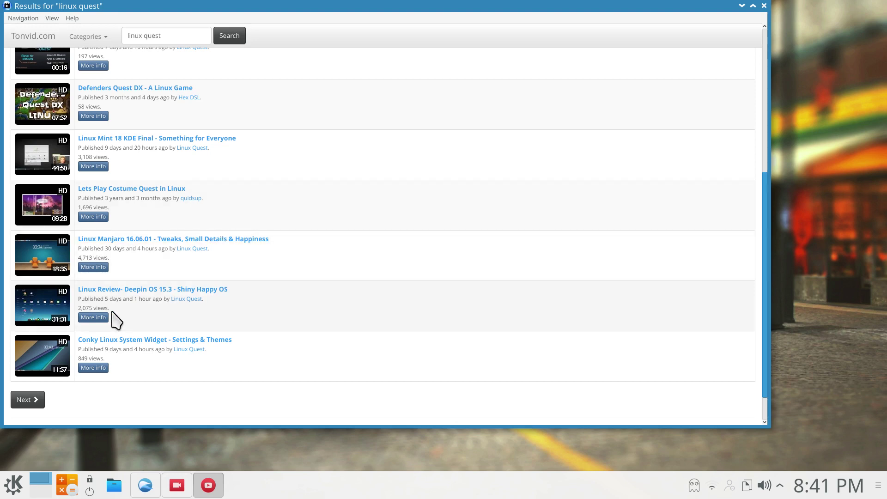
{"action": "left_click", "coordinate": [763, 10]}
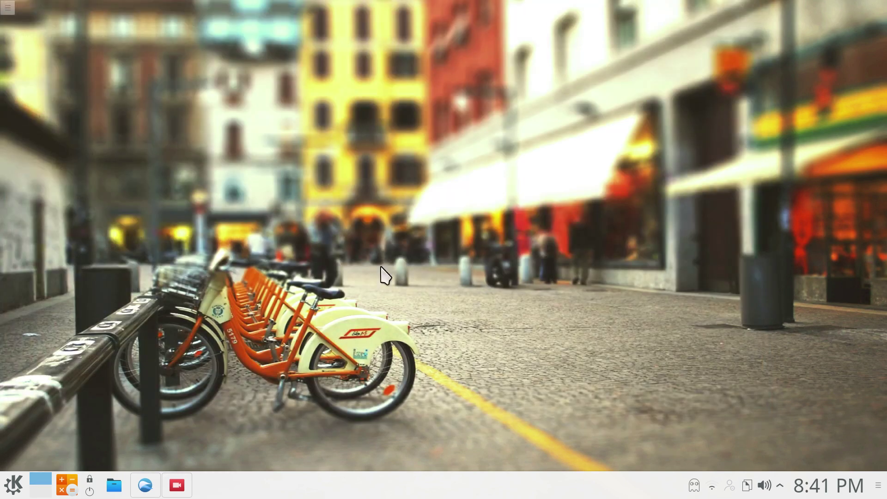
Step: Check the Office applications, launch Calligra Plan, accept its unreleased-version notice, and close it at the template chooser
{"action": "left_click", "coordinate": [18, 484]}
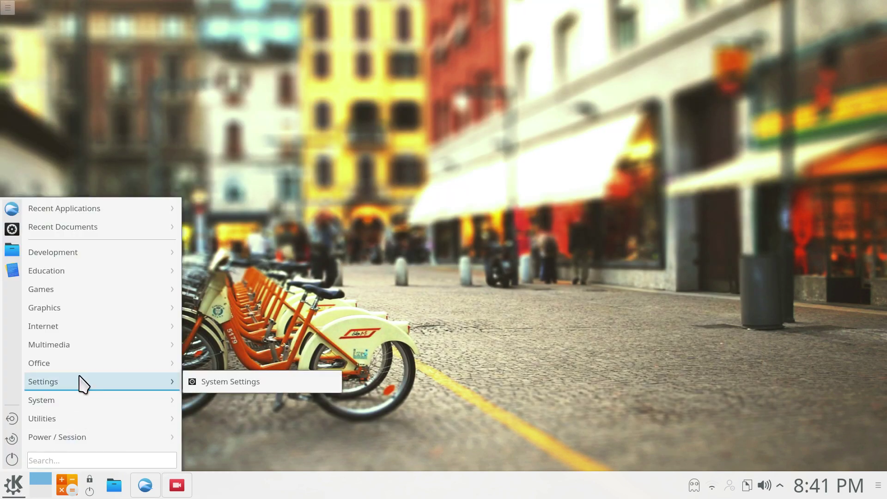
{"action": "mouse_move", "coordinate": [83, 370]}
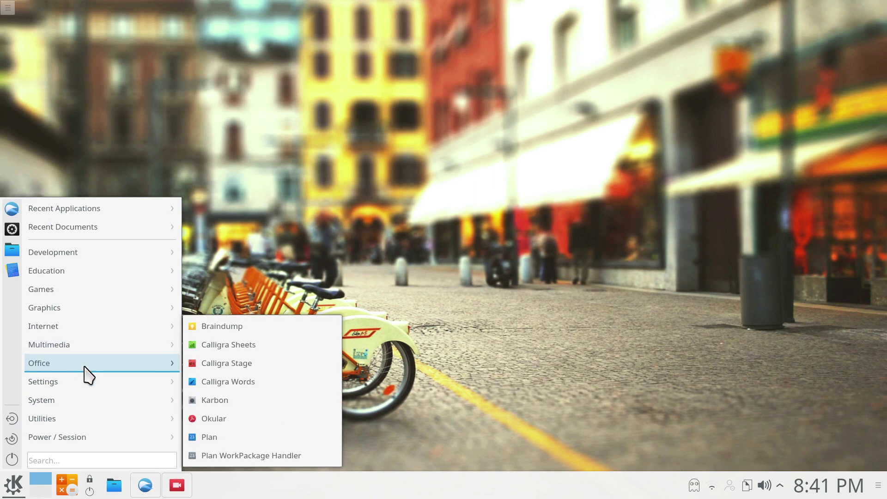
{"action": "left_click", "coordinate": [249, 439]}
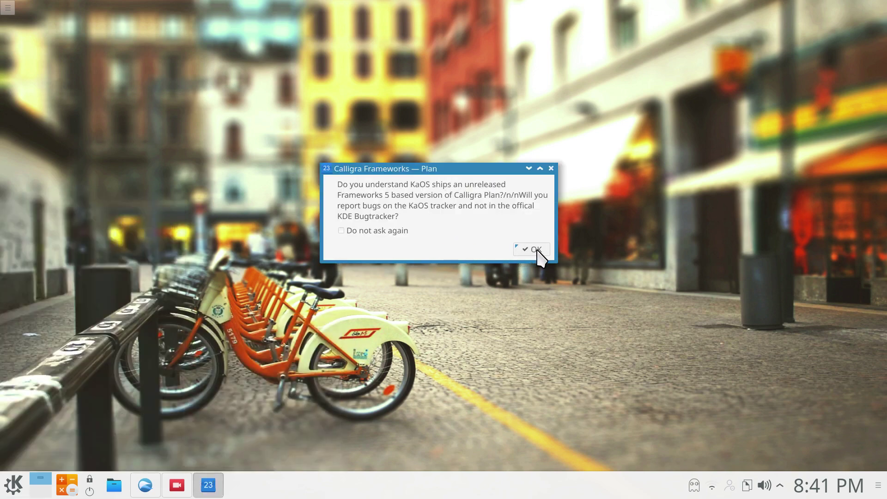
{"action": "left_click", "coordinate": [536, 249]}
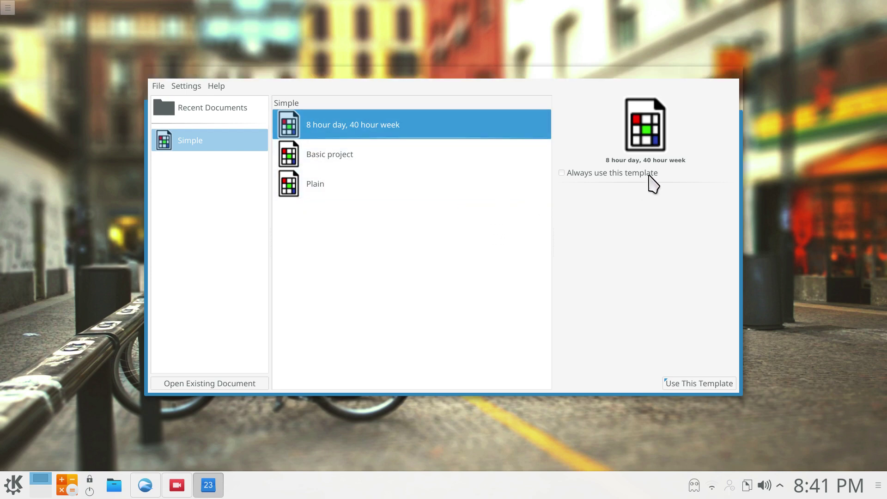
{"action": "left_click", "coordinate": [736, 72]}
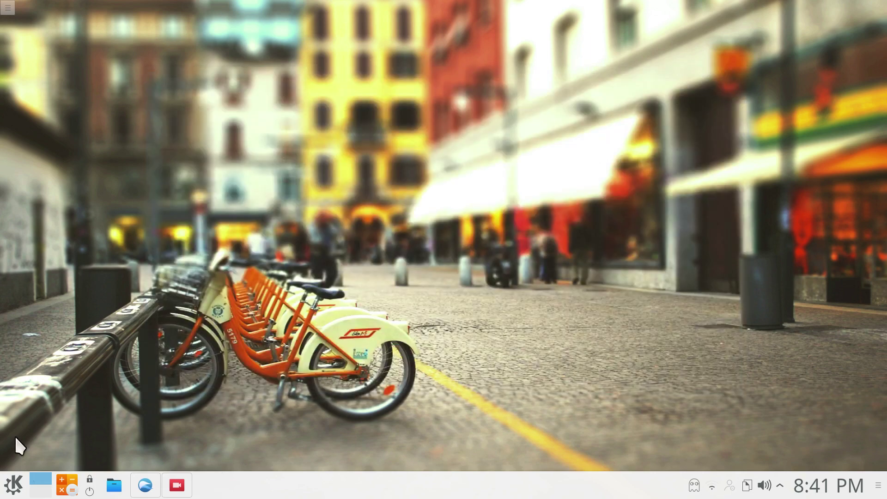
Step: Open the Home folder in Dolphin, reduce the folder icon size, and close the file manager
{"action": "left_click", "coordinate": [14, 484]}
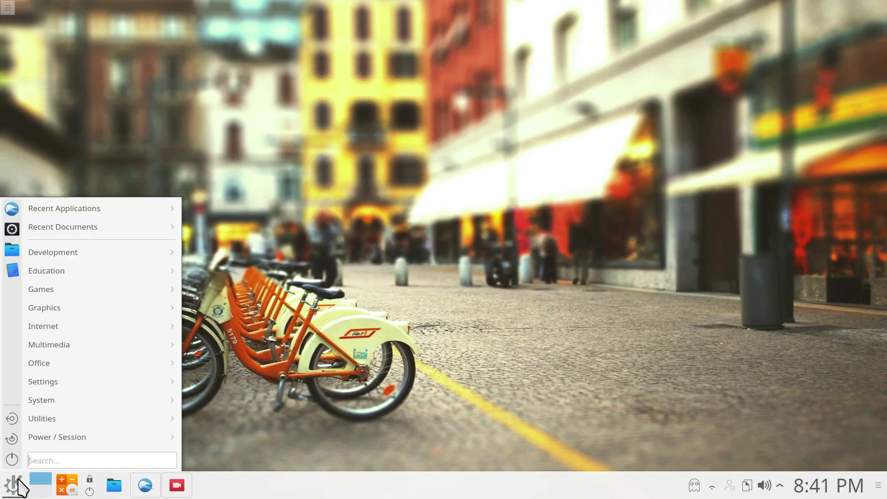
{"action": "left_click", "coordinate": [19, 487]}
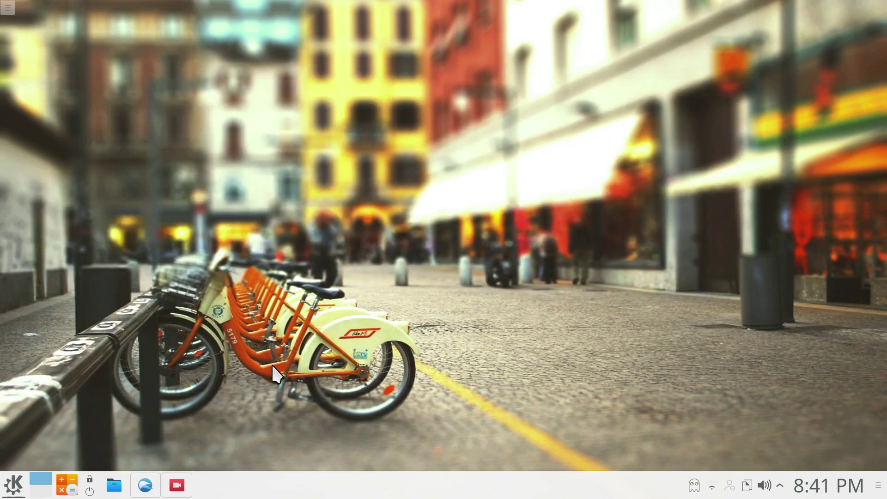
{"action": "left_click", "coordinate": [114, 485]}
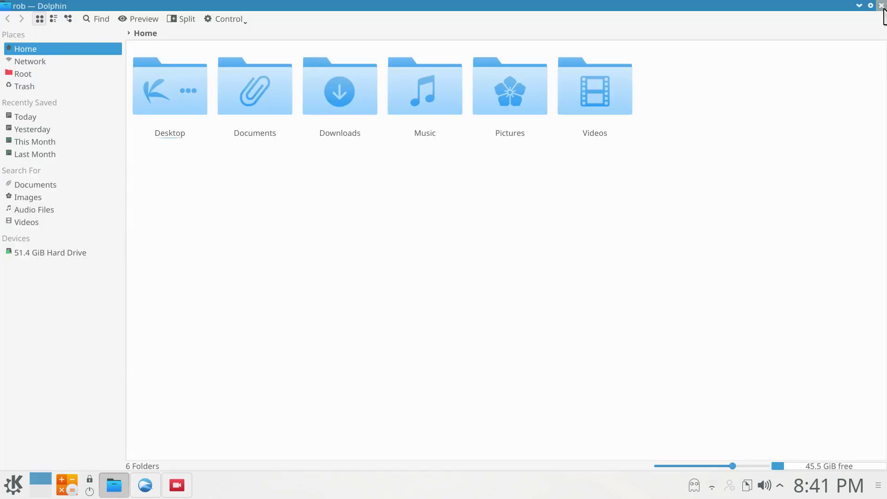
{"action": "left_click", "coordinate": [880, 6]}
{"action": "left_click", "coordinate": [711, 466]}
{"action": "left_click", "coordinate": [712, 467]}
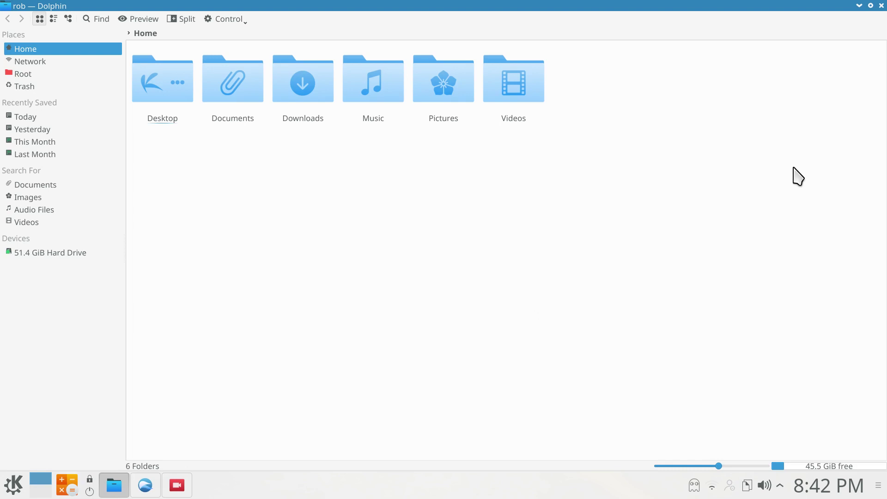
{"action": "left_click", "coordinate": [881, 6]}
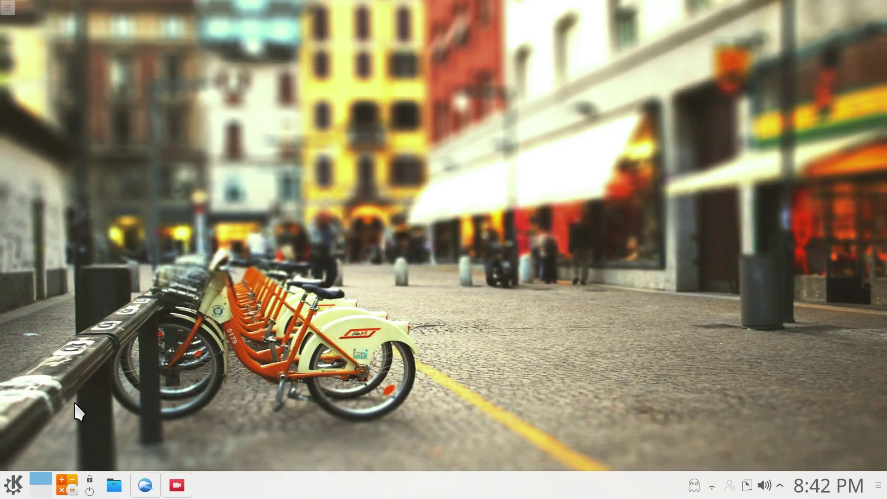
Step: Launch ISO Writer from the System applications and authorize it by entering the root password
{"action": "left_click", "coordinate": [14, 484]}
{"action": "mouse_move", "coordinate": [65, 384]}
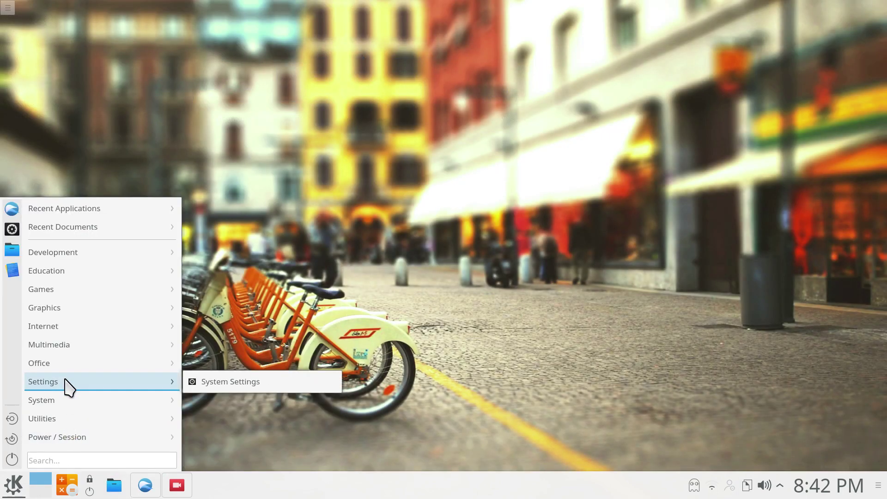
{"action": "mouse_move", "coordinate": [70, 404]}
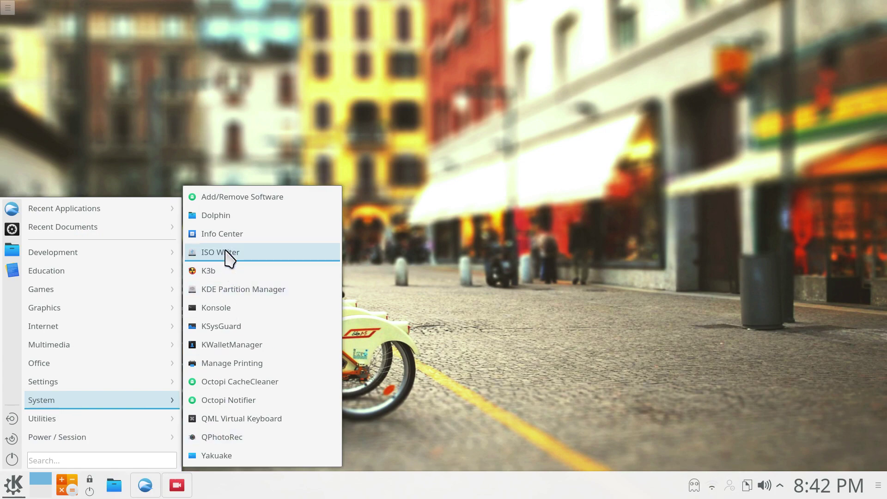
{"action": "left_click", "coordinate": [230, 258]}
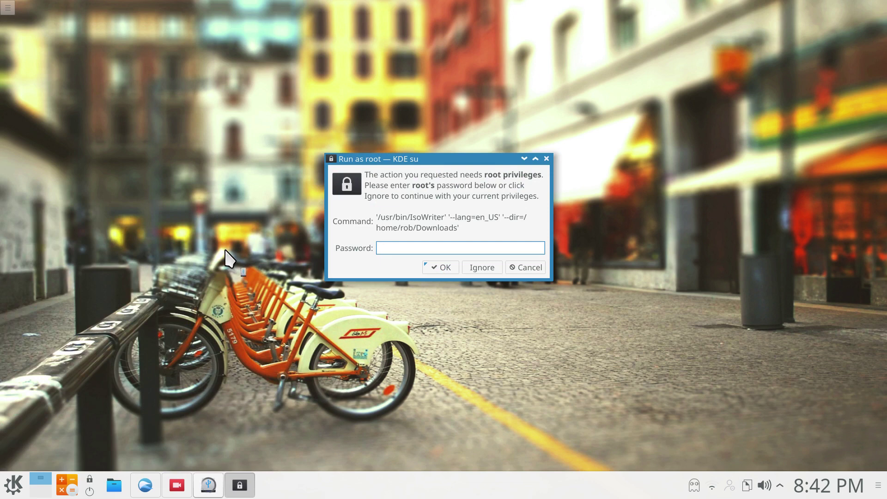
{"action": "type", "text": "*********"}
{"action": "key", "text": "Return"}
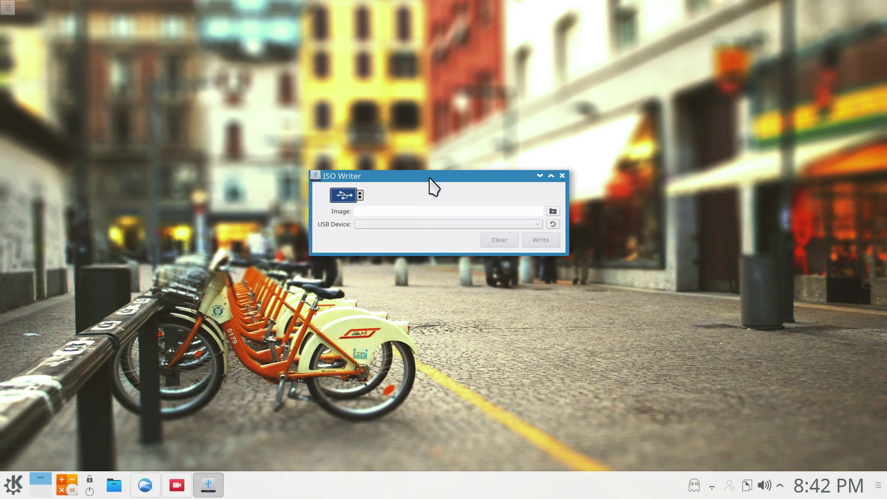
Step: Move the ISO Writer window around the desktop and close it, along with the remaining QupZilla window showing the KaOS 2016.09 news
{"action": "left_click_drag", "start_coordinate": [429, 178], "coordinate": [414, 155]}
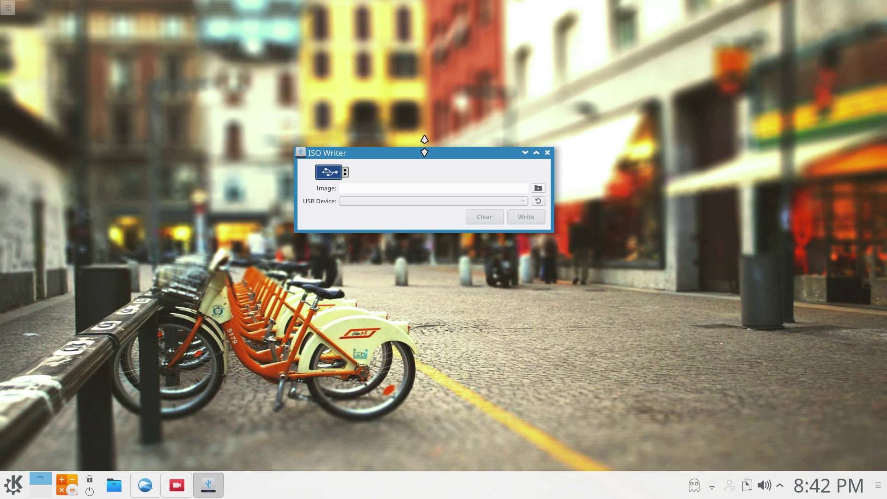
{"action": "left_click_drag", "start_coordinate": [424, 141], "coordinate": [424, 148]}
{"action": "left_click_drag", "start_coordinate": [421, 154], "coordinate": [418, 178]}
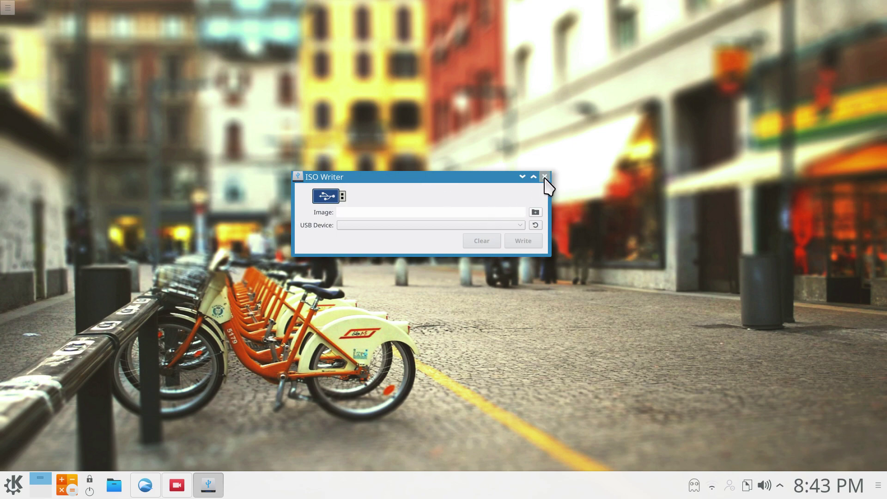
{"action": "left_click", "coordinate": [545, 177]}
{"action": "left_click", "coordinate": [146, 485]}
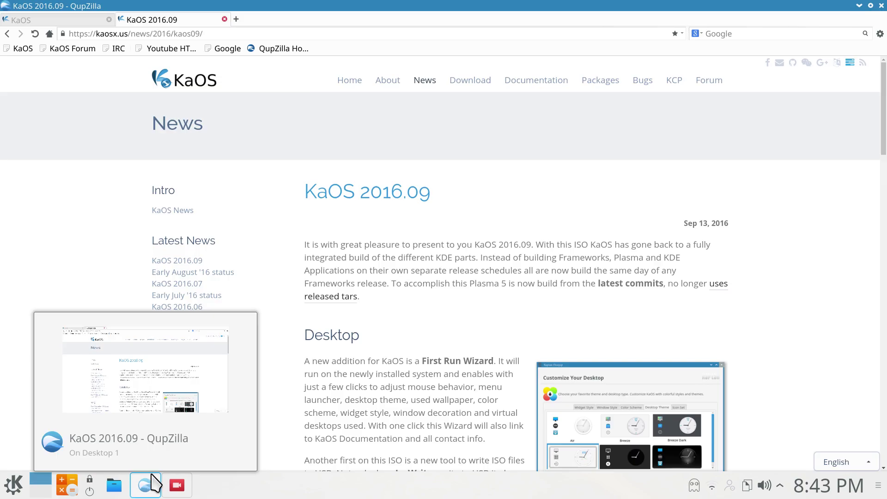
{"action": "left_click", "coordinate": [881, 6]}
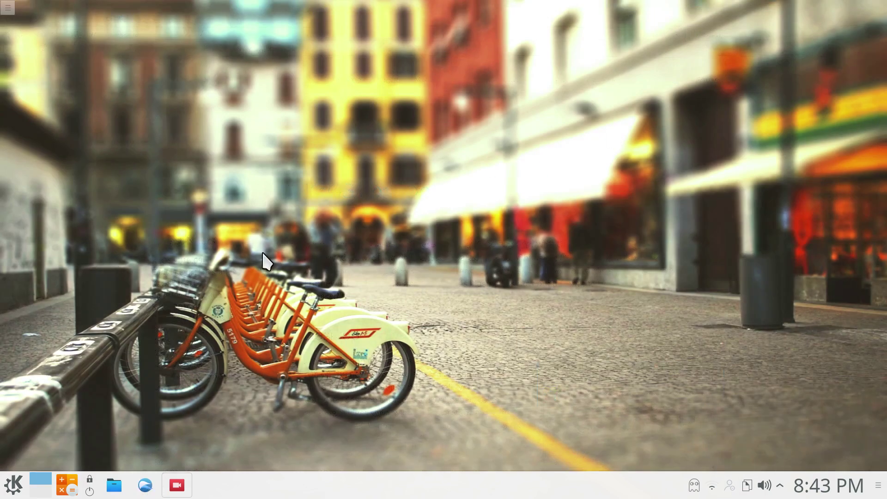
Step: Launch Sweeper from the Utilities applications, enlarge its window to view all the privacy settings, and close it
{"action": "left_click", "coordinate": [6, 493]}
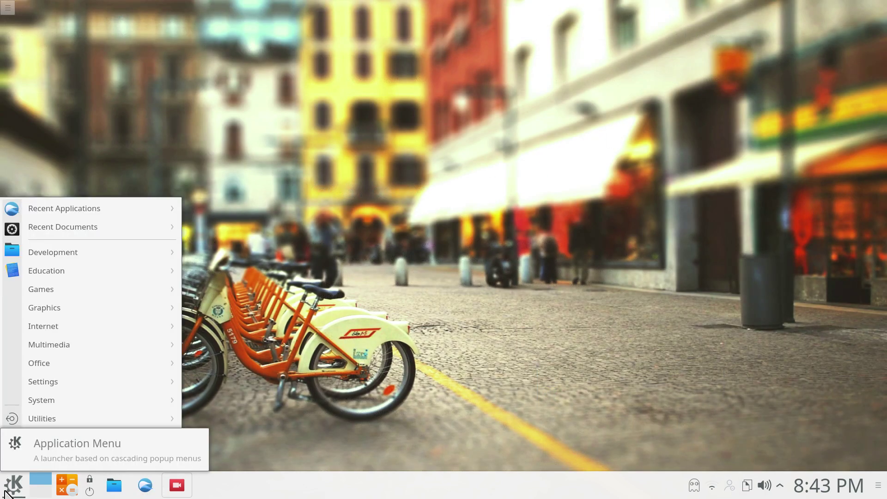
{"action": "mouse_move", "coordinate": [44, 421]}
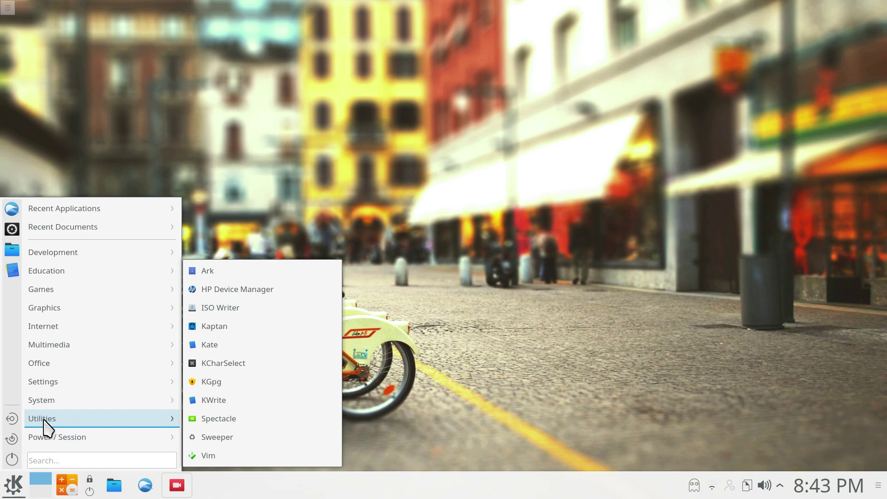
{"action": "left_click", "coordinate": [225, 441]}
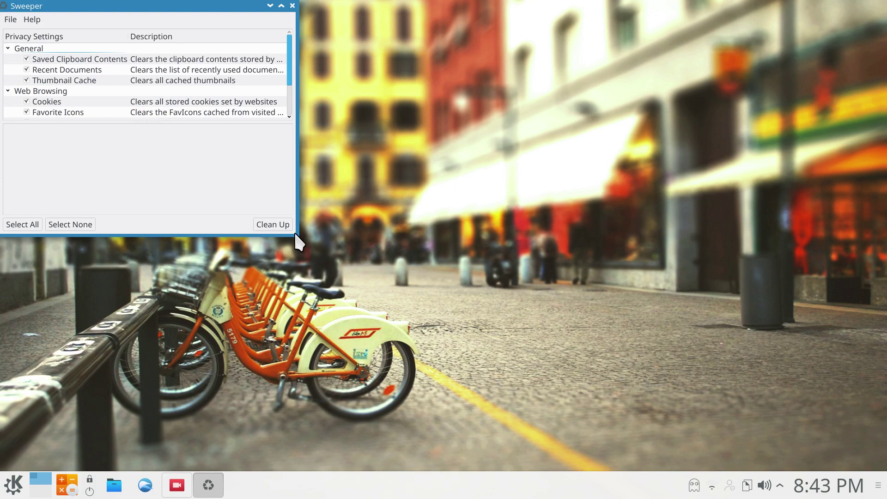
{"action": "left_click_drag", "start_coordinate": [299, 241], "coordinate": [659, 389]}
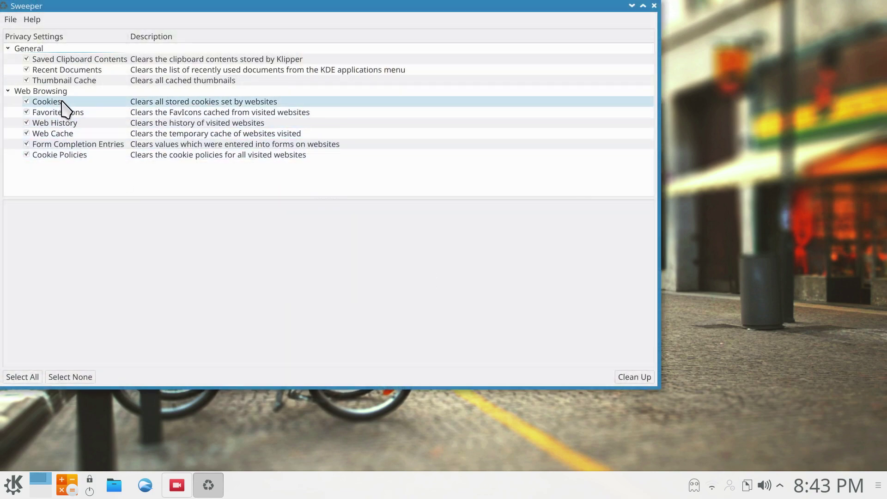
{"action": "left_click", "coordinate": [654, 6]}
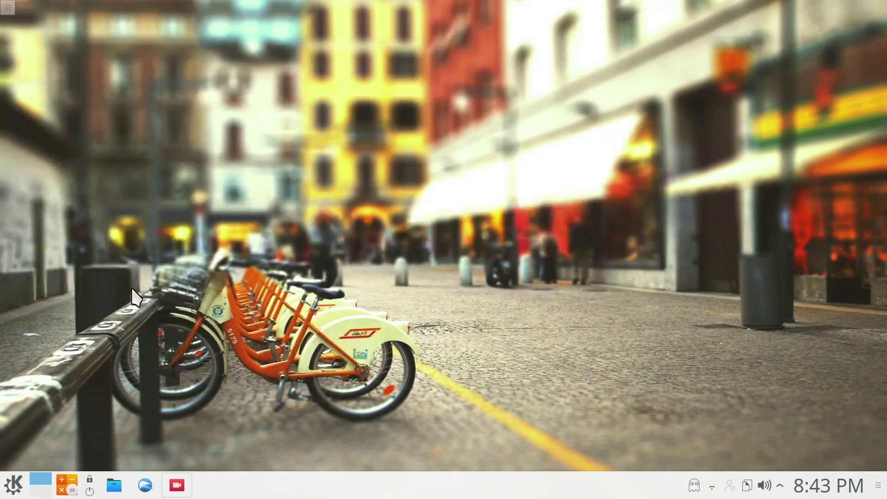
Step: Look through the Utilities, Power / Session, Games, Settings and System categories of the application launcher
{"action": "left_click", "coordinate": [13, 485]}
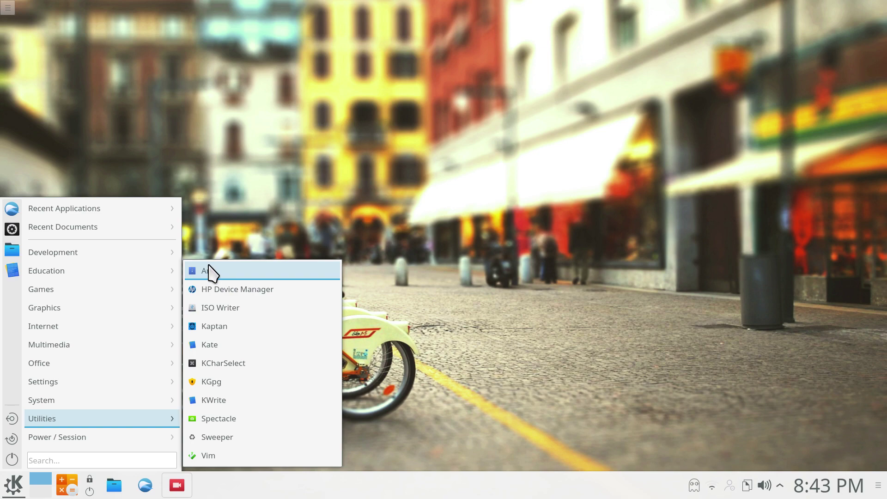
{"action": "mouse_move", "coordinate": [134, 446]}
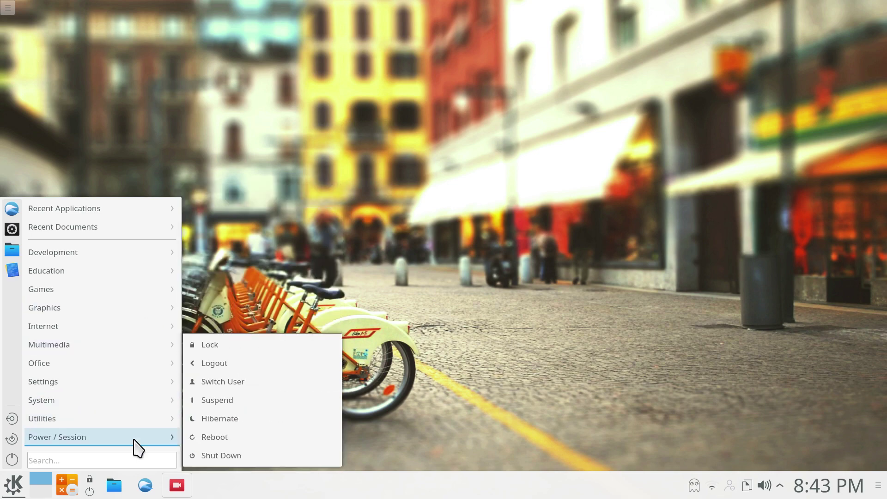
{"action": "mouse_move", "coordinate": [116, 294]}
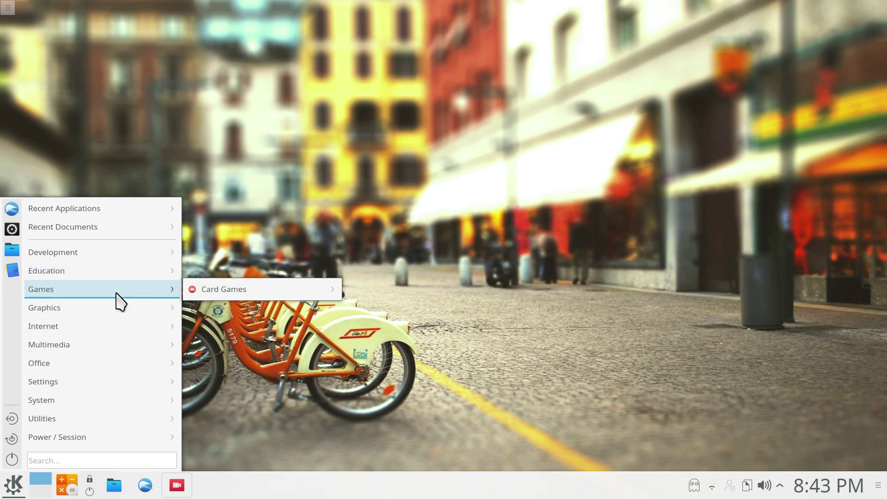
{"action": "mouse_move", "coordinate": [124, 386]}
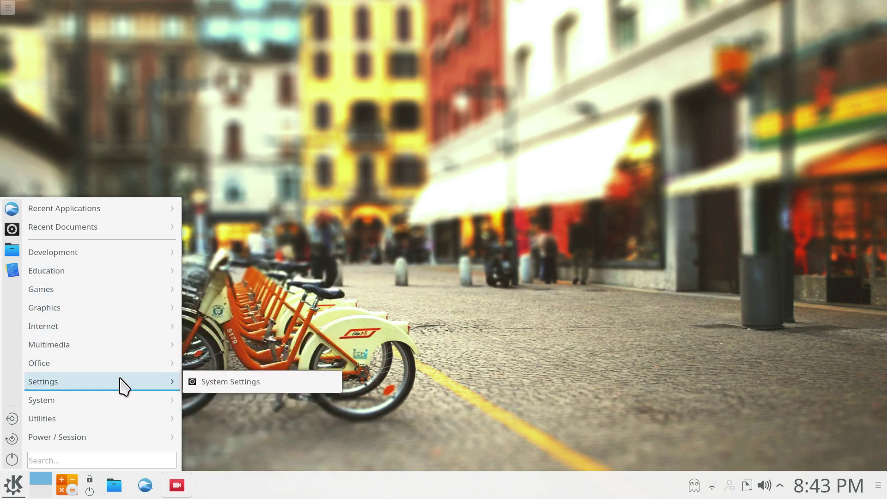
{"action": "mouse_move", "coordinate": [119, 402]}
{"action": "mouse_move", "coordinate": [121, 426]}
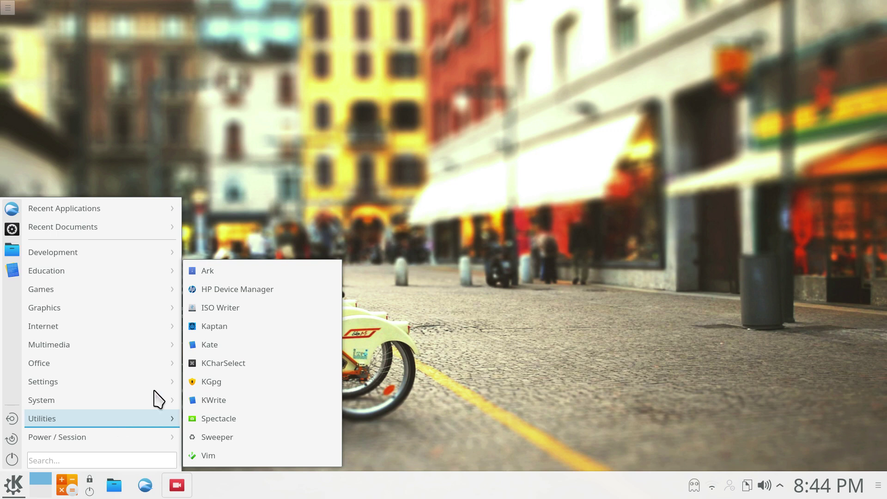
Step: Close the application launcher and return to the empty desktop
{"action": "key", "text": "Escape"}
{"action": "key", "text": "Escape"}
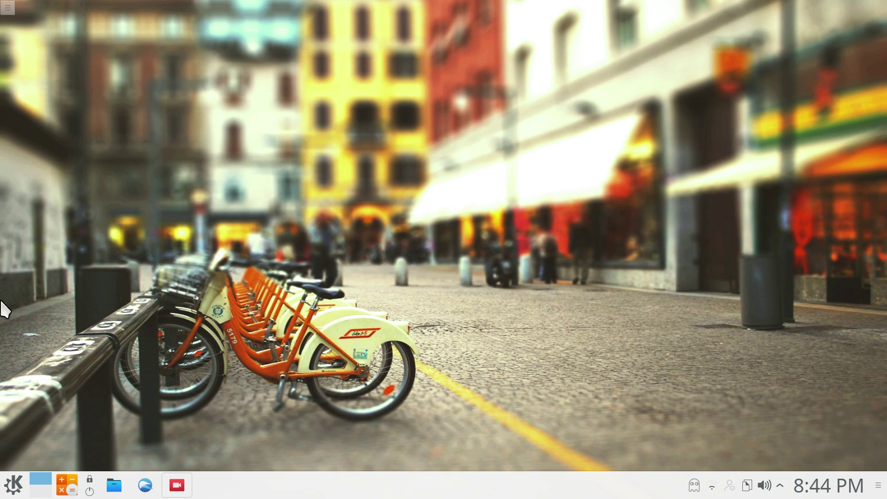
{"action": "left_click", "coordinate": [20, 485]}
{"action": "left_click", "coordinate": [21, 485]}
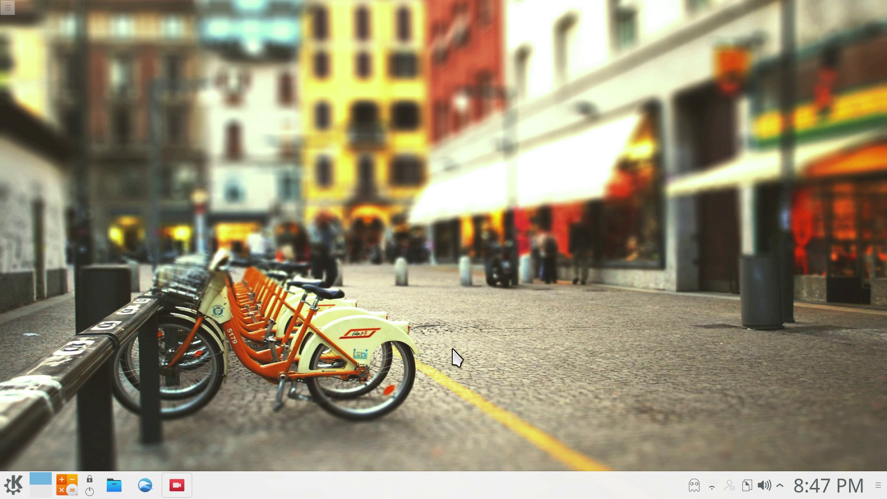
Step: Use the panel settings to move the panel to the top edge of the screen and make it slightly taller
{"action": "right_click", "coordinate": [517, 485]}
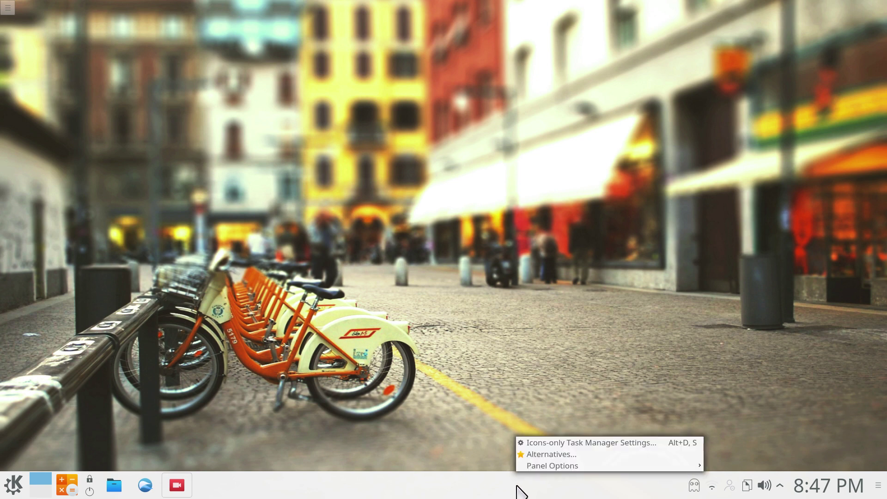
{"action": "left_click", "coordinate": [443, 382]}
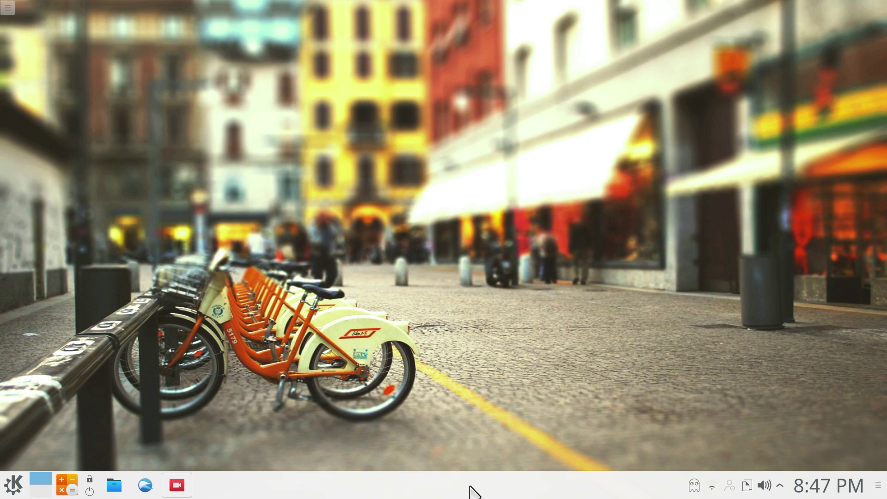
{"action": "right_click", "coordinate": [470, 486]}
{"action": "mouse_move", "coordinate": [495, 464]}
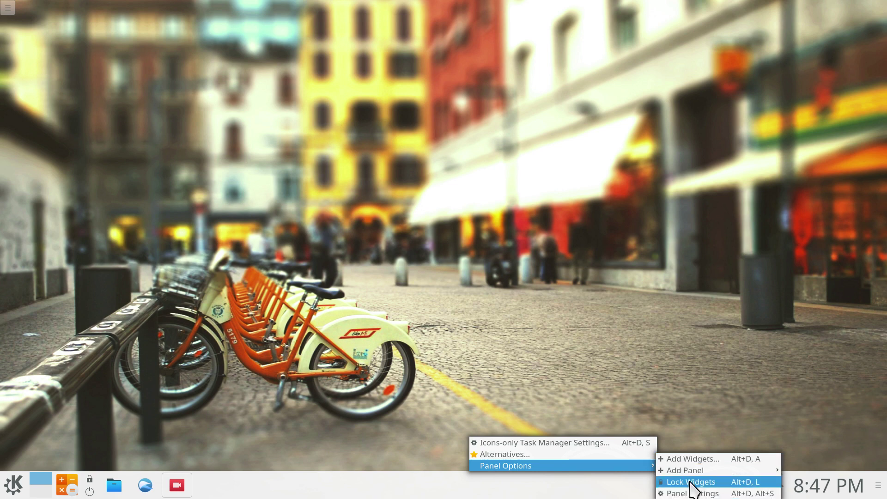
{"action": "mouse_move", "coordinate": [690, 471]}
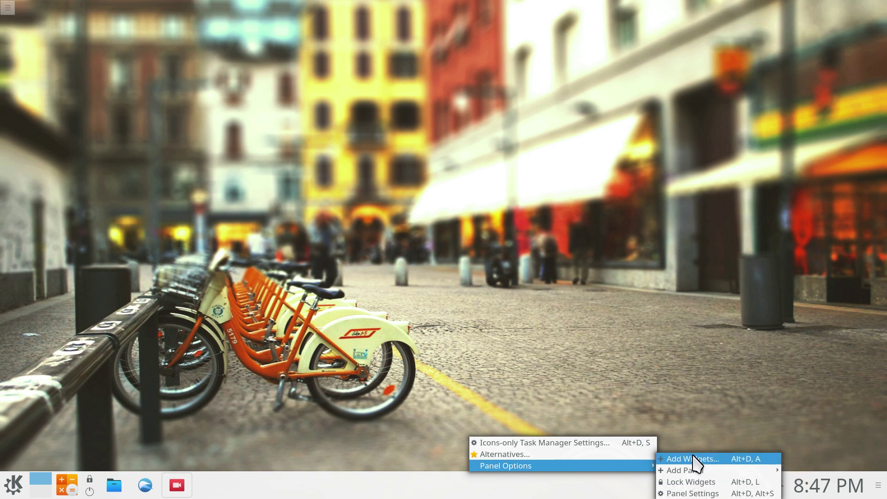
{"action": "left_click", "coordinate": [689, 493]}
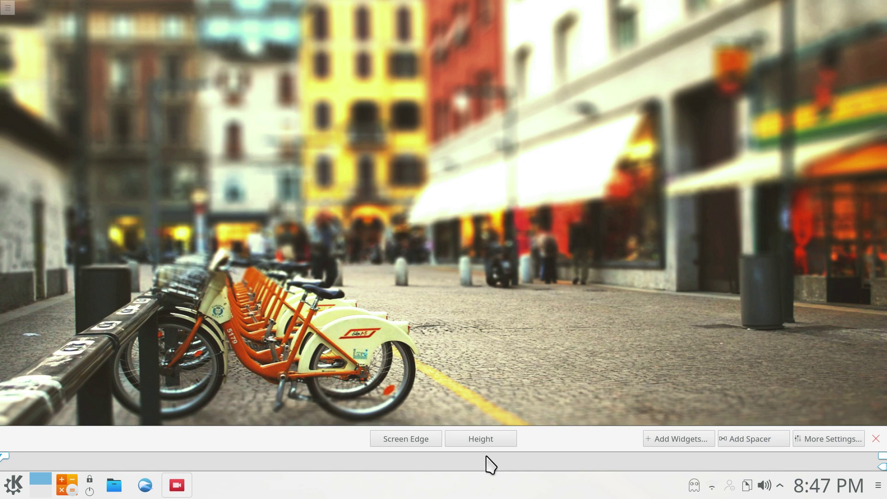
{"action": "mouse_move", "coordinate": [277, 443]}
{"action": "left_click_drag", "start_coordinate": [401, 439], "coordinate": [401, 34]}
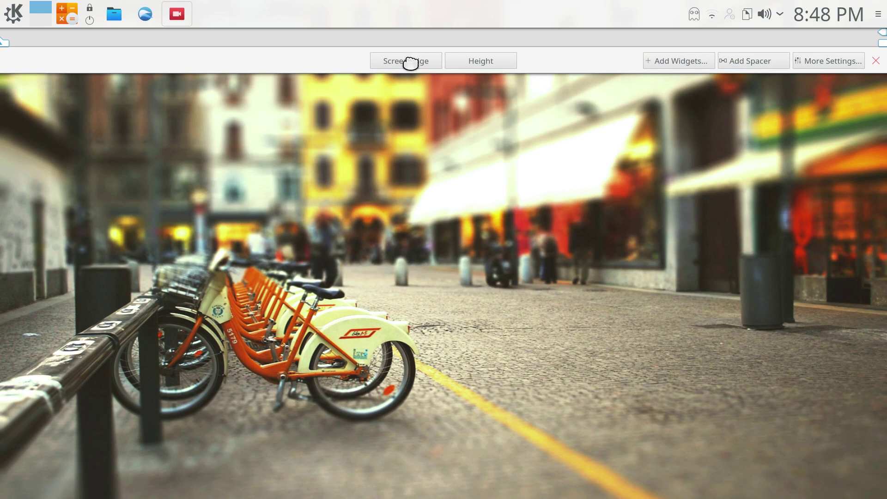
{"action": "left_click_drag", "start_coordinate": [410, 63], "coordinate": [400, 10]}
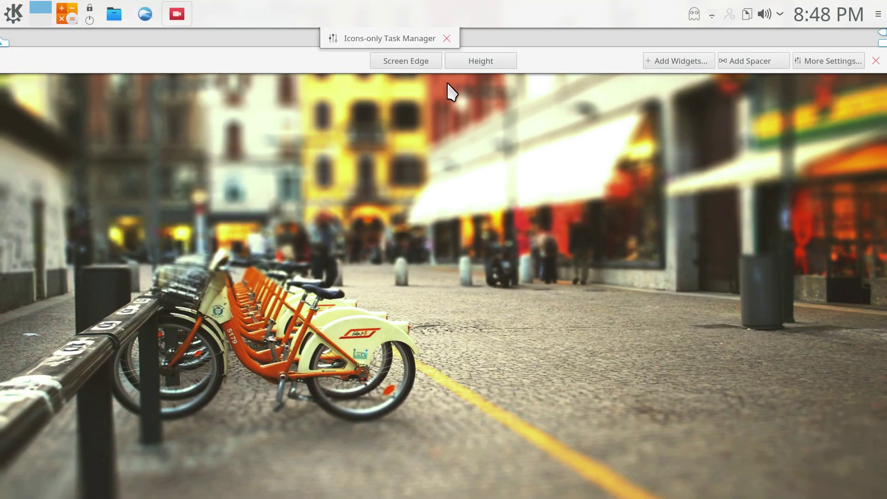
{"action": "left_click_drag", "start_coordinate": [481, 62], "coordinate": [479, 113]}
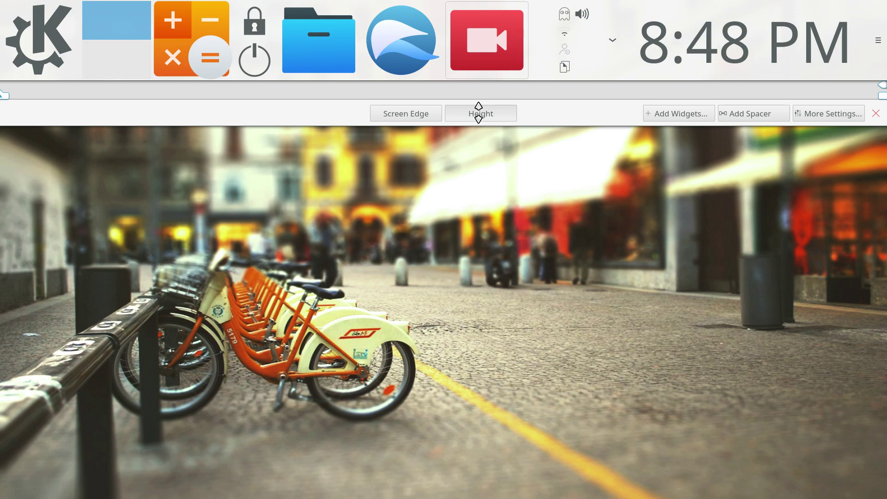
{"action": "left_click_drag", "start_coordinate": [479, 114], "coordinate": [479, 67]}
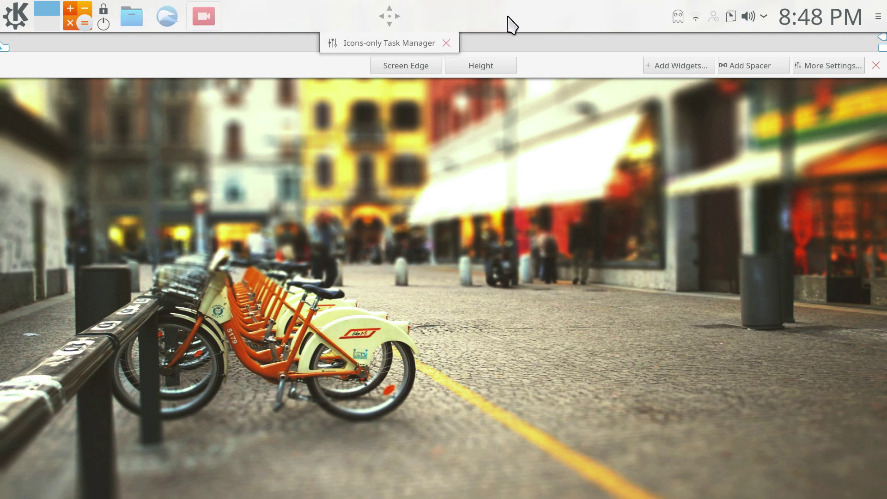
Step: Add the Trashcan widget to the panel next to the digital clock and close the widget list
{"action": "left_click", "coordinate": [675, 65]}
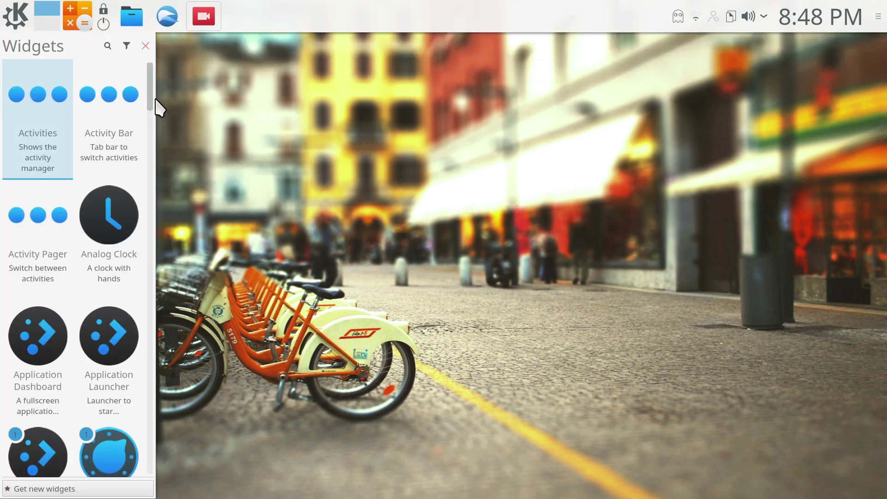
{"action": "left_click_drag", "start_coordinate": [151, 85], "coordinate": [148, 160]}
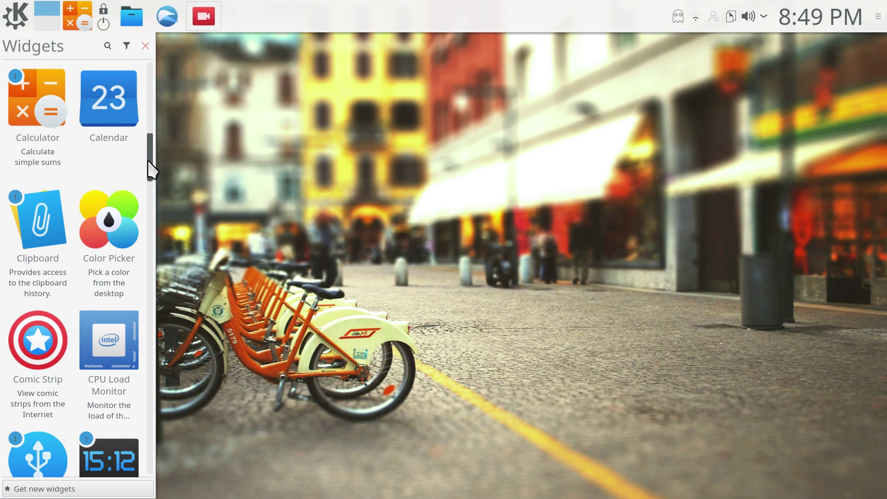
{"action": "left_click_drag", "start_coordinate": [148, 161], "coordinate": [134, 425]}
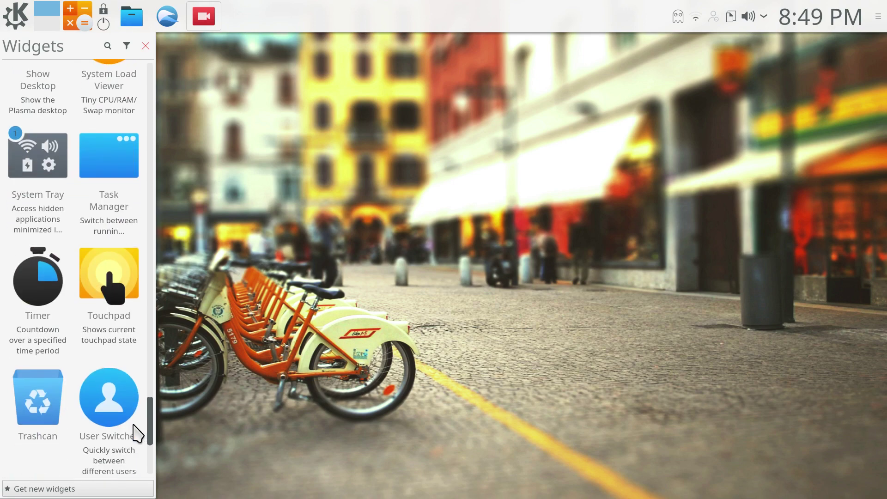
{"action": "scroll", "coordinate": [137, 433], "scroll_direction": "down", "scroll_amount": 3}
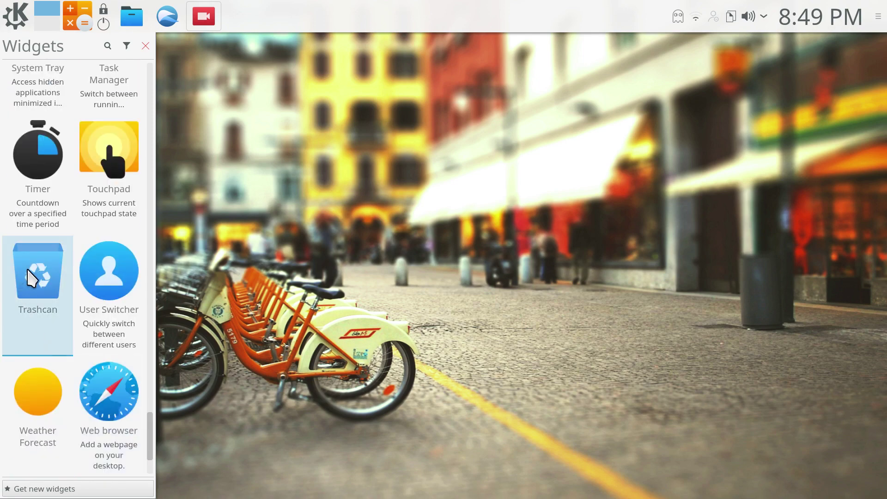
{"action": "left_click_drag", "start_coordinate": [28, 270], "coordinate": [753, 6]}
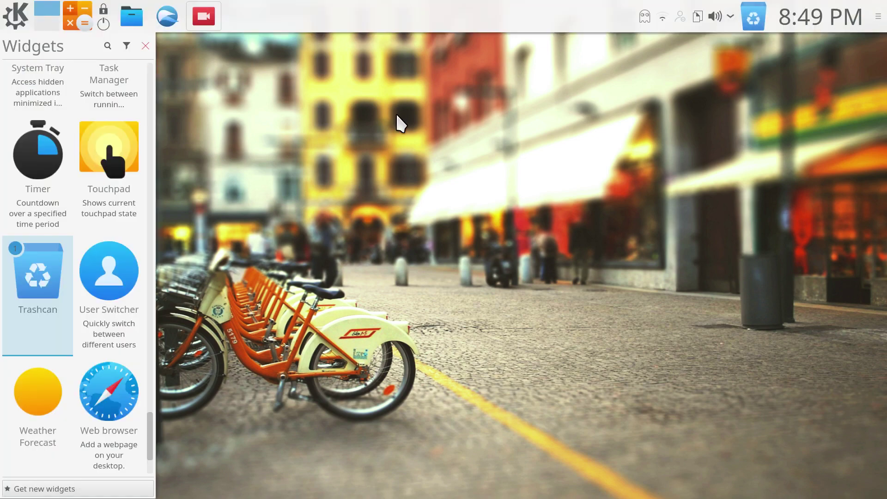
{"action": "left_click", "coordinate": [149, 44]}
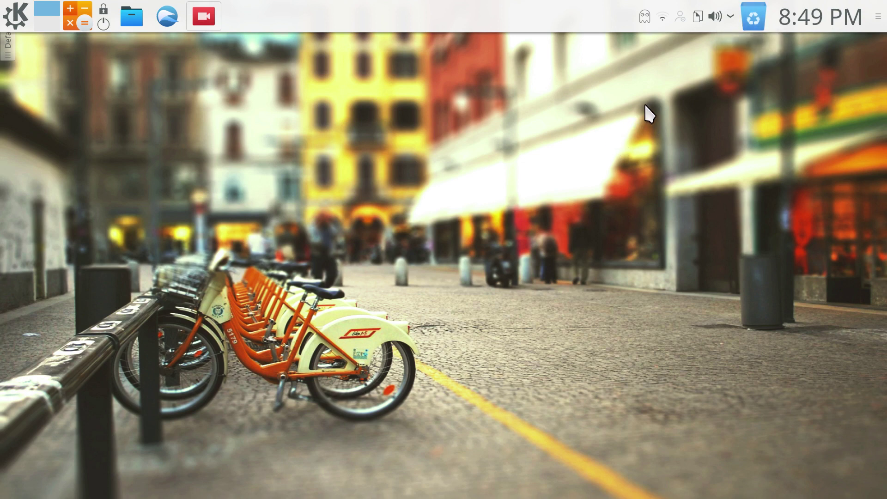
Step: Configure the panel's digital clock to show the date and use bold text, and apply the changes
{"action": "right_click", "coordinate": [519, 5]}
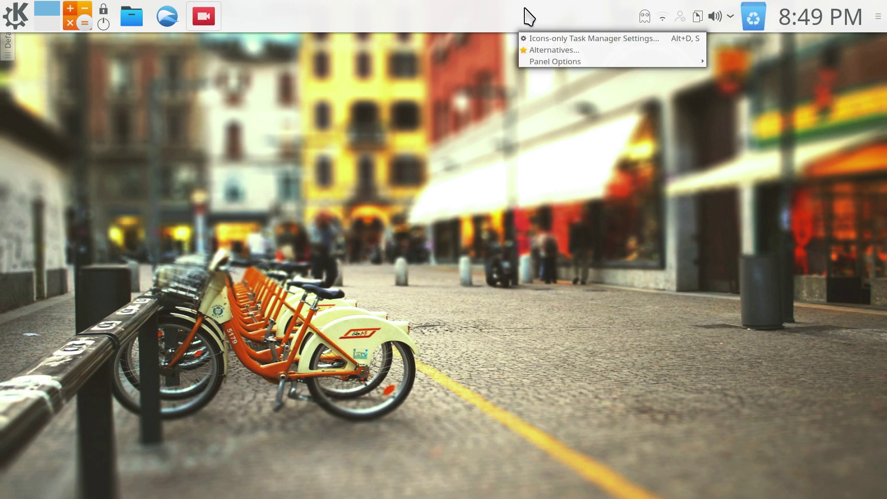
{"action": "left_click", "coordinate": [673, 142]}
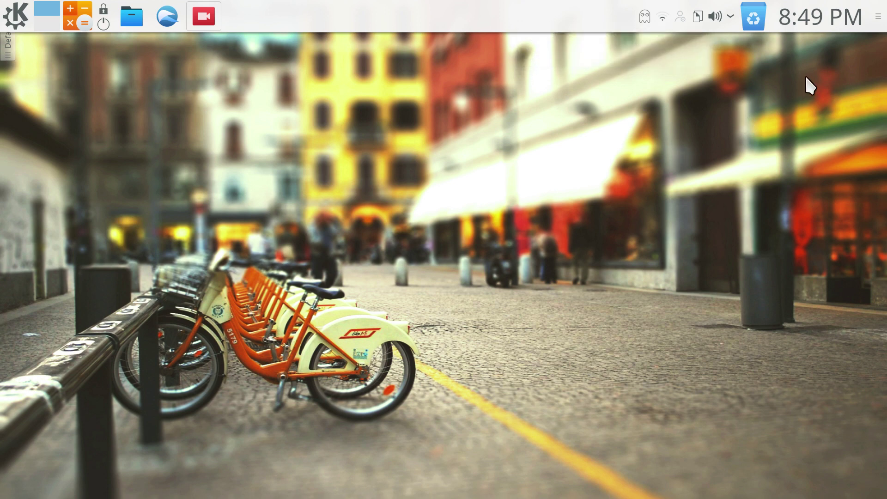
{"action": "right_click", "coordinate": [827, 19]}
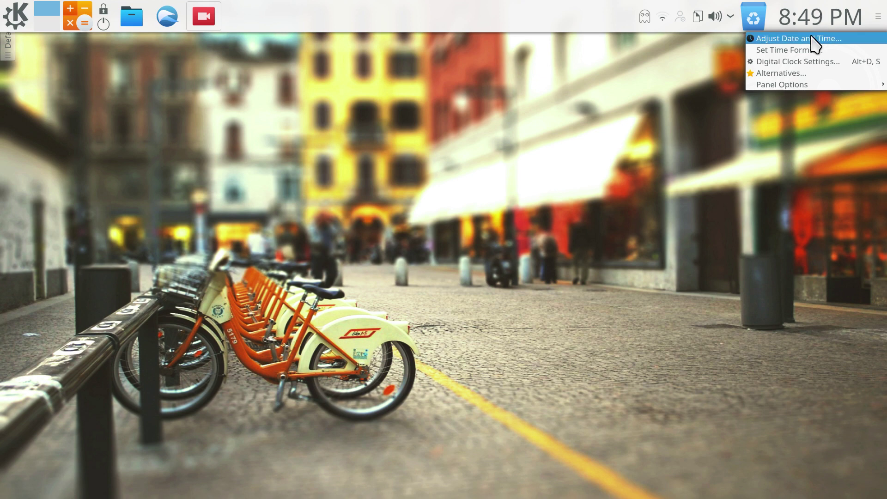
{"action": "right_click", "coordinate": [812, 17]}
{"action": "right_click", "coordinate": [812, 17]}
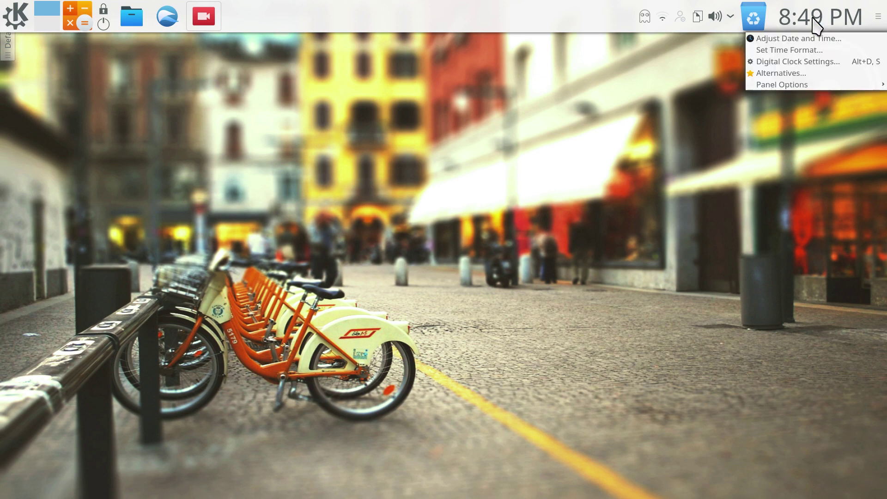
{"action": "left_click", "coordinate": [804, 61]}
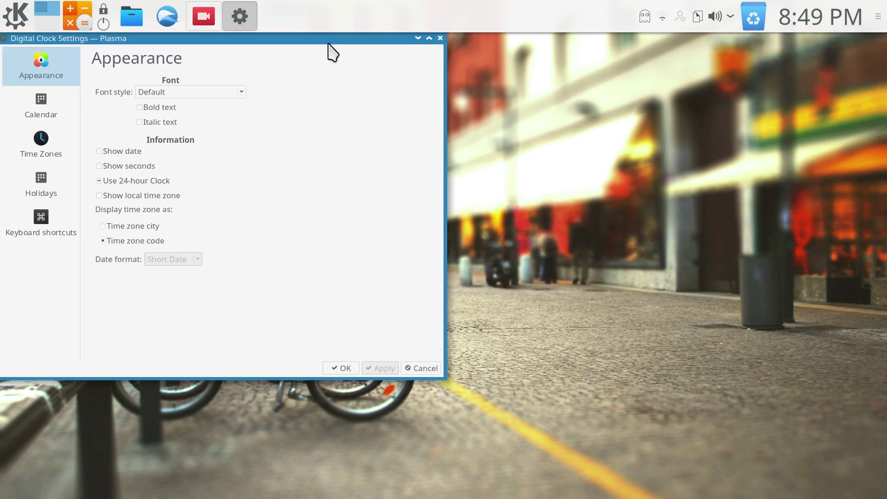
{"action": "left_click_drag", "start_coordinate": [328, 44], "coordinate": [507, 80]}
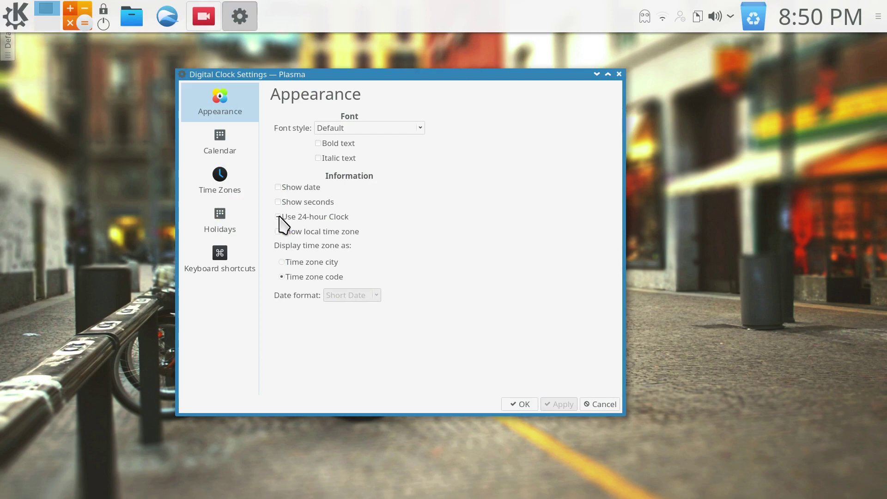
{"action": "left_click", "coordinate": [281, 189]}
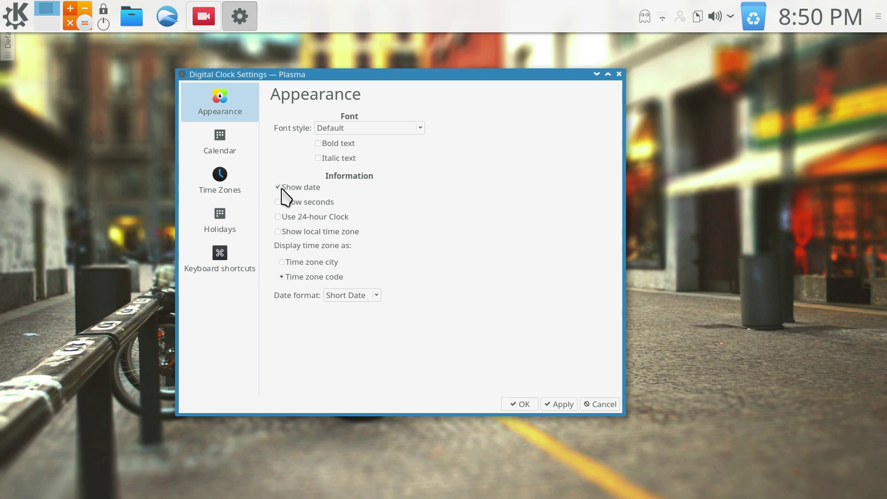
{"action": "left_click", "coordinate": [319, 144]}
{"action": "left_click", "coordinate": [561, 406]}
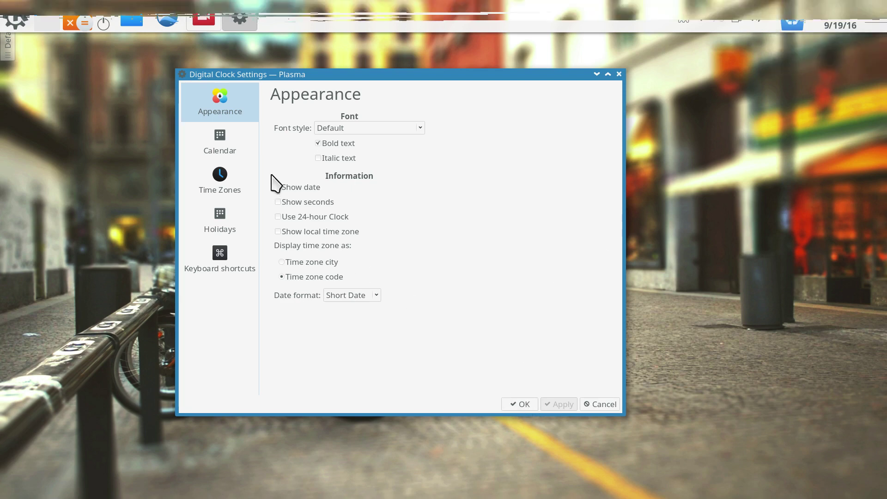
Step: Review the clock's Calendar, Time Zones, Holidays and Keyboard shortcuts settings, widening the holiday Description column, and close the dialog
{"action": "left_click", "coordinate": [235, 146]}
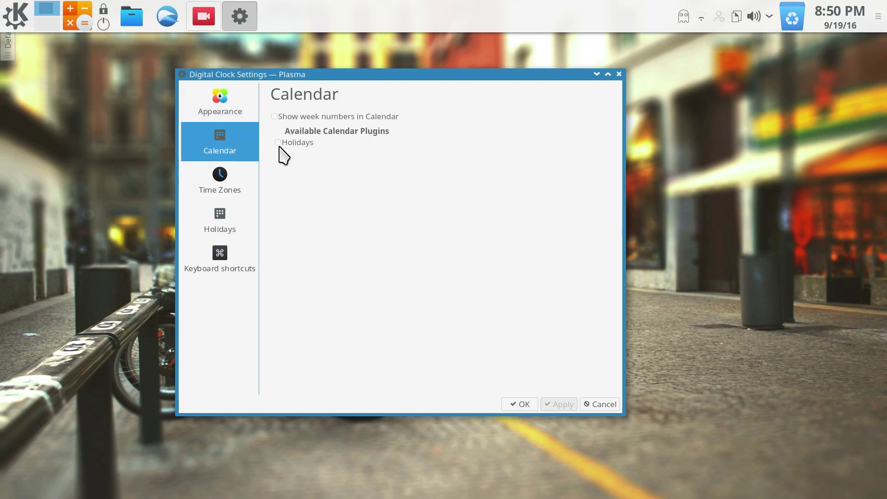
{"action": "left_click", "coordinate": [228, 190]}
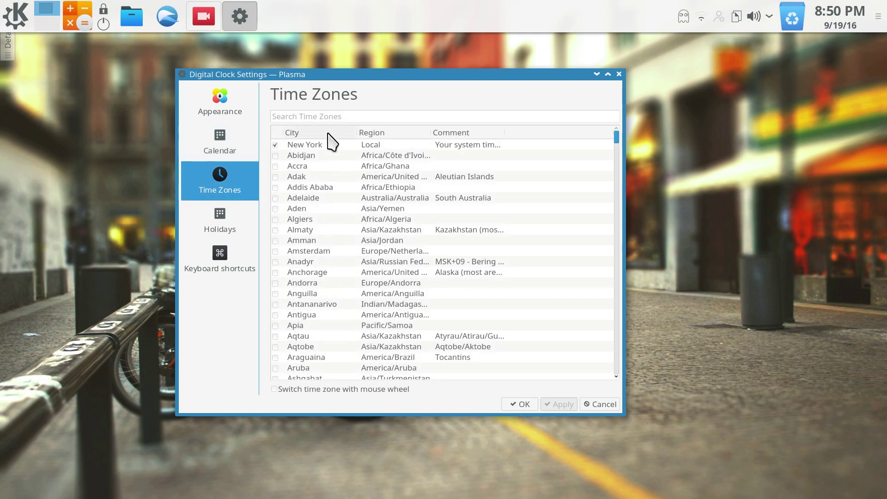
{"action": "left_click", "coordinate": [226, 226]}
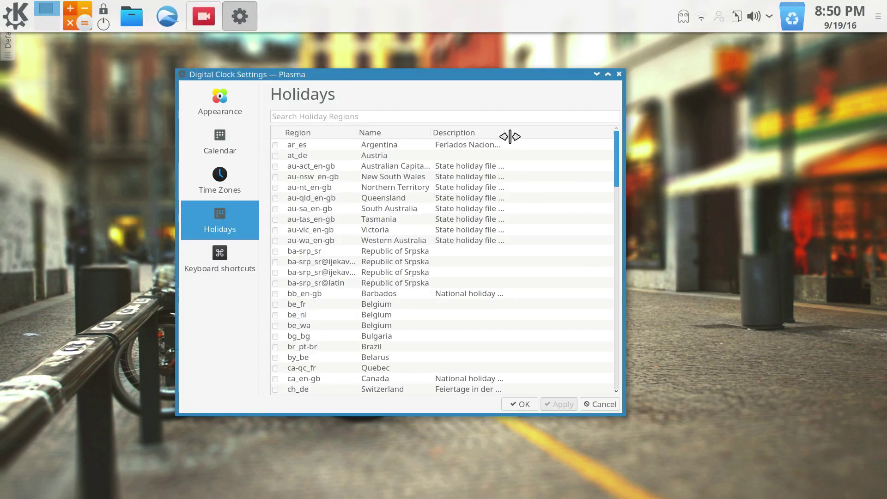
{"action": "left_click_drag", "start_coordinate": [509, 133], "coordinate": [577, 129]}
{"action": "scroll", "coordinate": [444, 239], "scroll_direction": "down", "scroll_amount": 10}
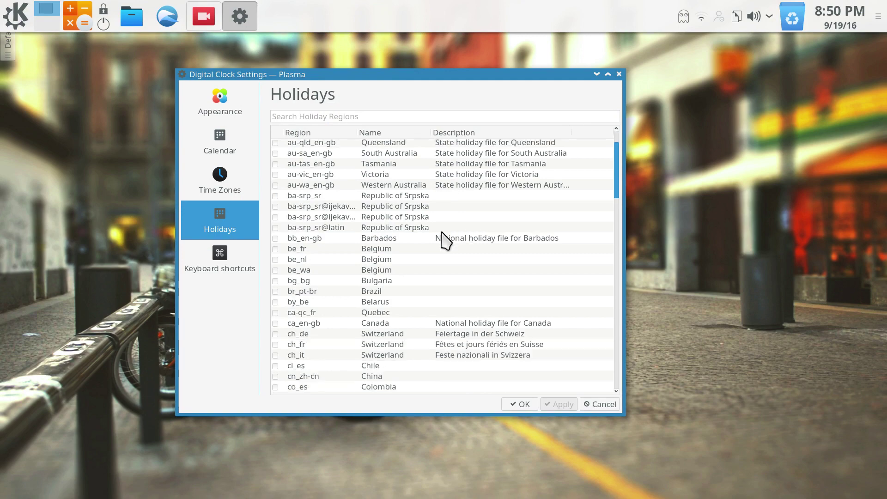
{"action": "left_click", "coordinate": [228, 264]}
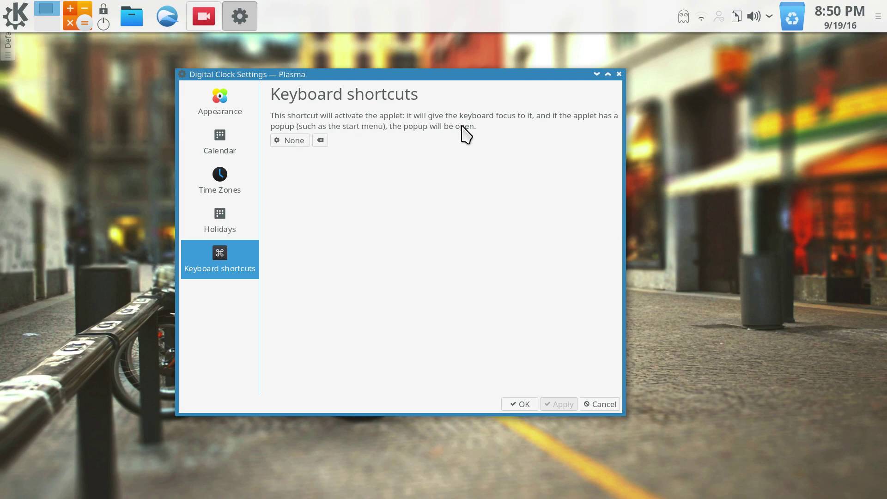
{"action": "left_click", "coordinate": [526, 406]}
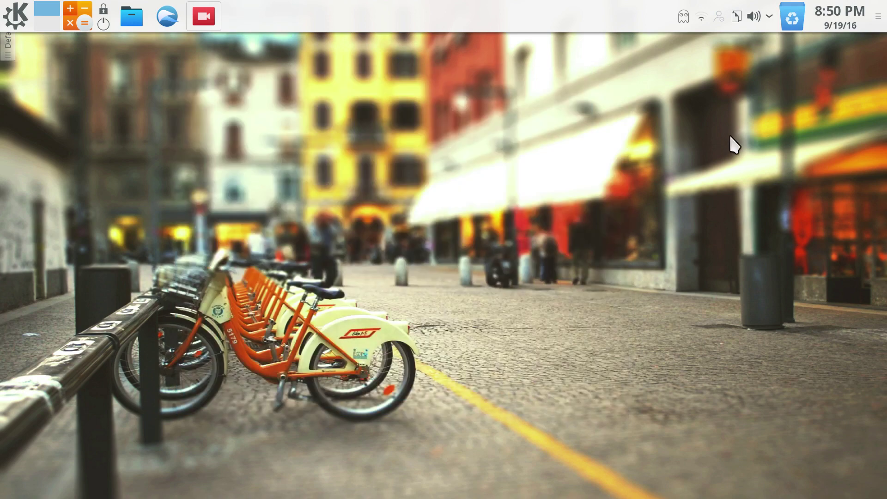
Step: View the audio volume controls for the playback and capture devices and for the applications
{"action": "left_click", "coordinate": [756, 17]}
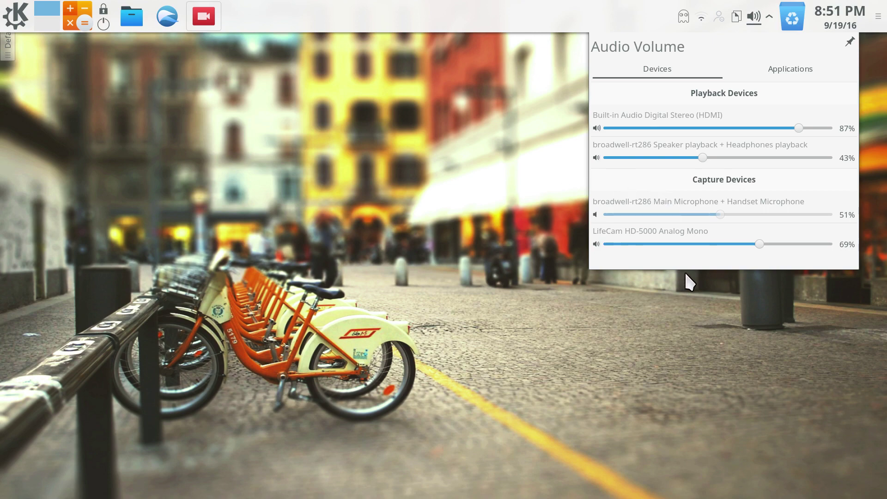
{"action": "left_click", "coordinate": [758, 20]}
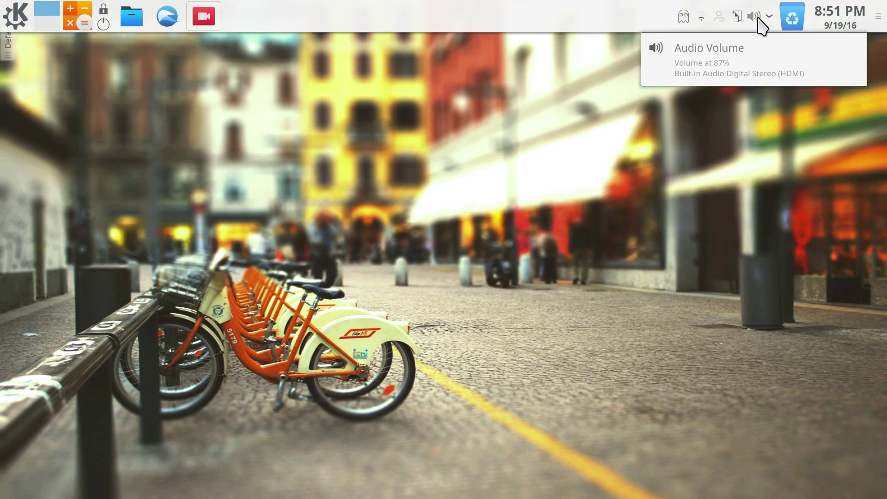
{"action": "left_click", "coordinate": [762, 27]}
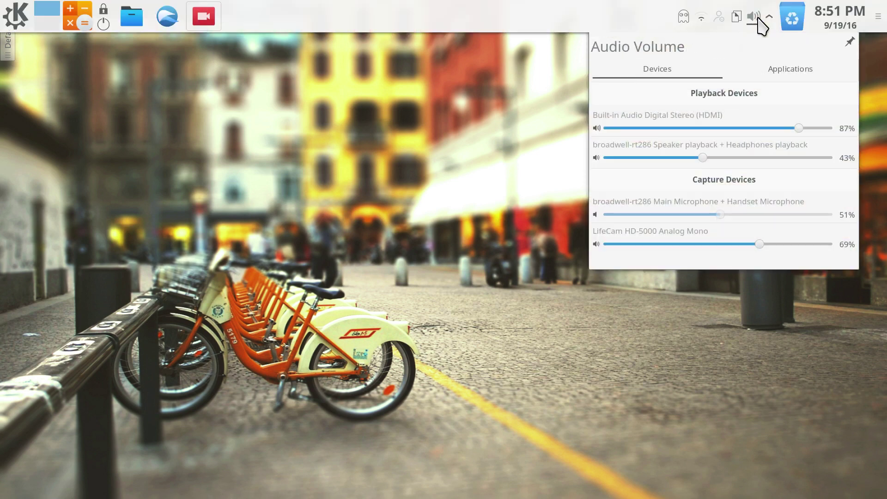
{"action": "left_click", "coordinate": [791, 72]}
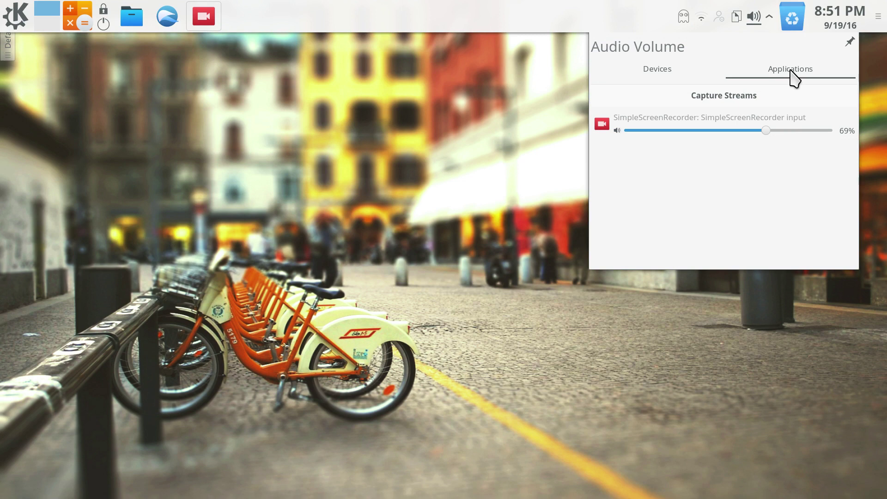
Step: View the audio device volumes and the list of active and available network connections, closing each pop-up
{"action": "left_click", "coordinate": [651, 79]}
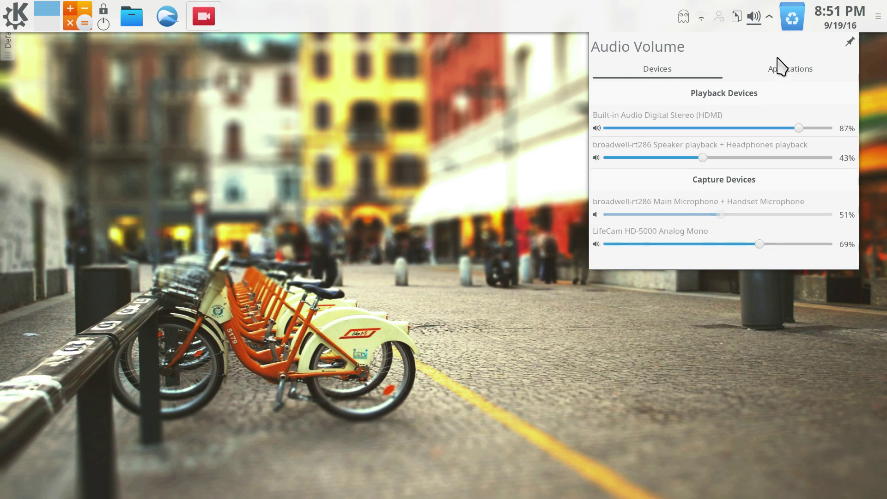
{"action": "left_click", "coordinate": [756, 16]}
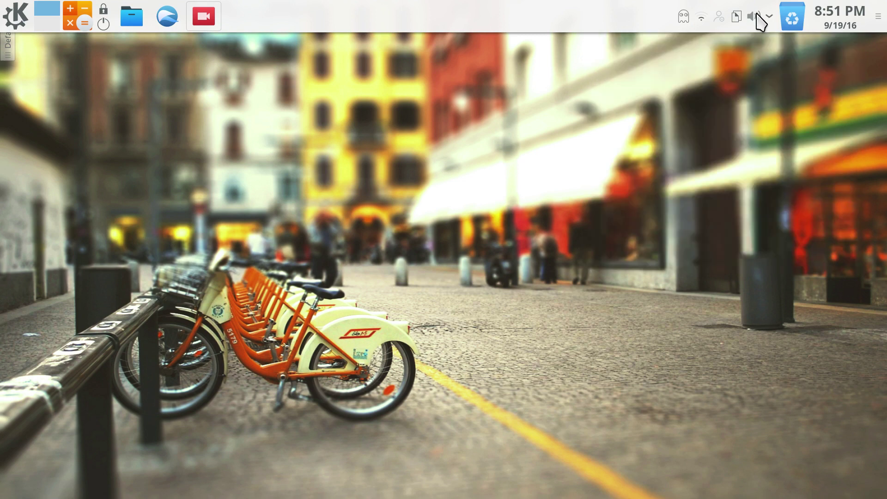
{"action": "left_click", "coordinate": [702, 17]}
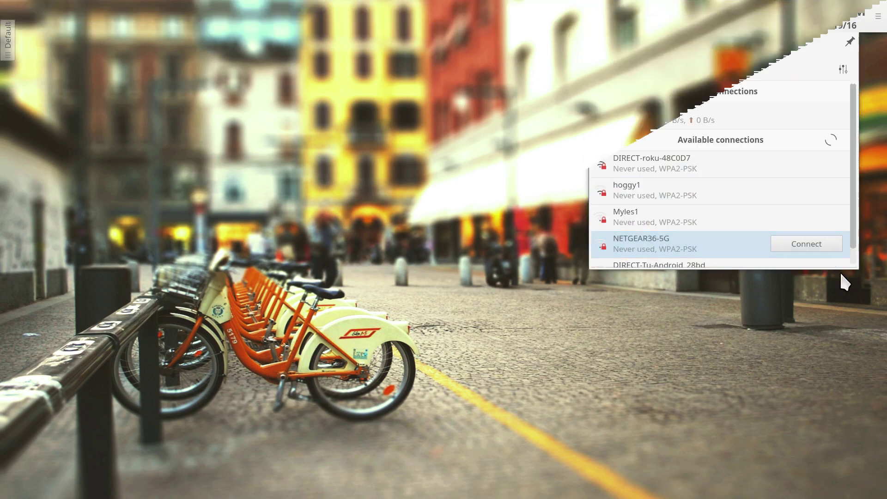
{"action": "left_click_drag", "start_coordinate": [853, 228], "coordinate": [859, 193]}
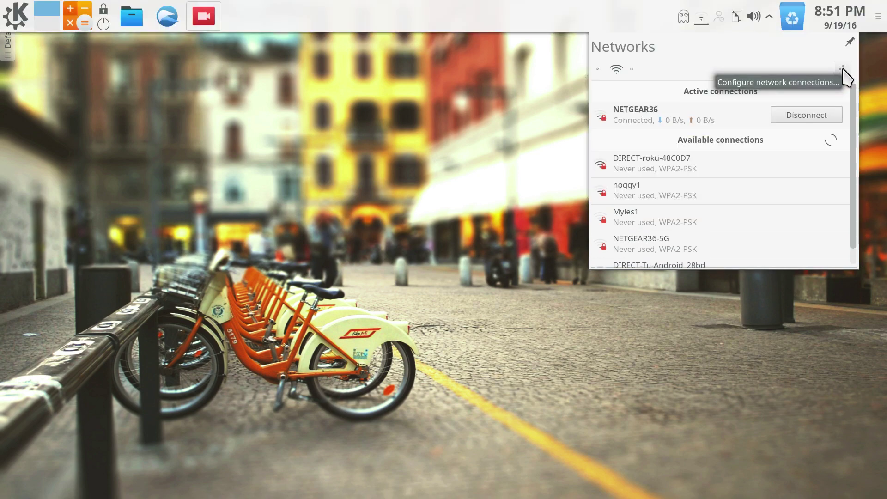
{"action": "left_click", "coordinate": [803, 289]}
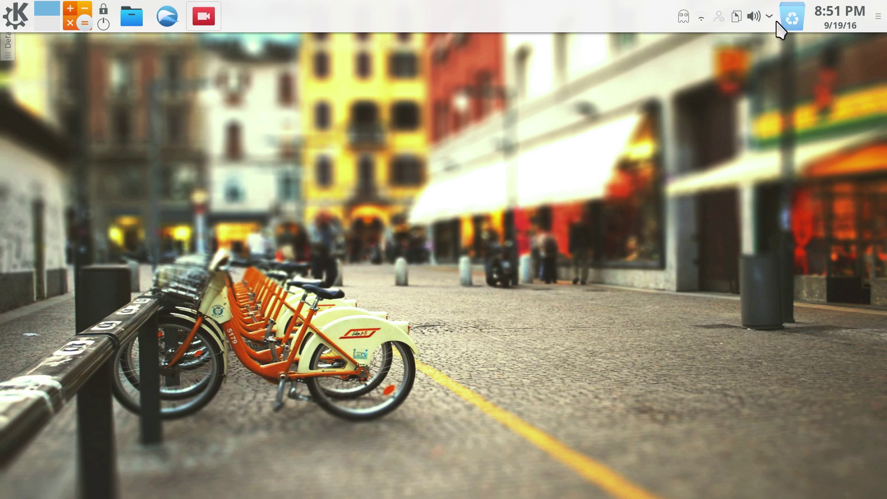
Step: Show and close the panel's editing controls, and move the Default desktop toolbox to the lower-left corner of the desktop
{"action": "left_click", "coordinate": [878, 16]}
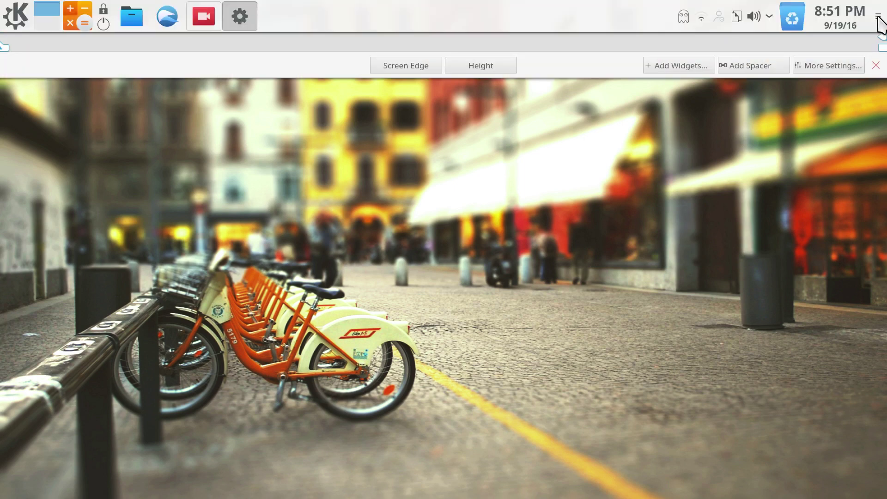
{"action": "left_click", "coordinate": [878, 16]}
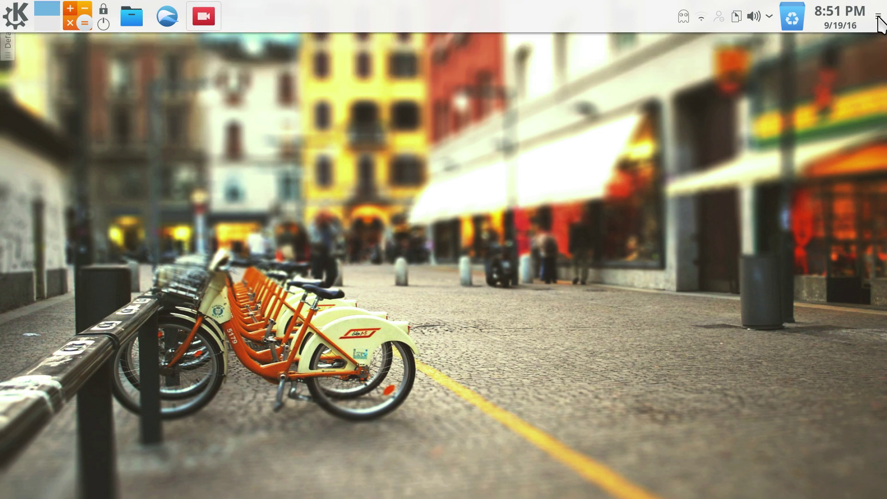
{"action": "left_click", "coordinate": [878, 16]}
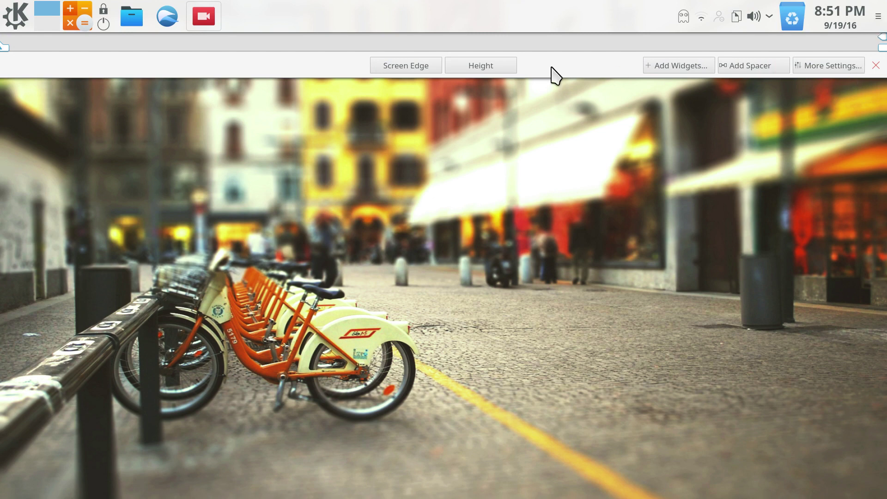
{"action": "left_click", "coordinate": [386, 164]}
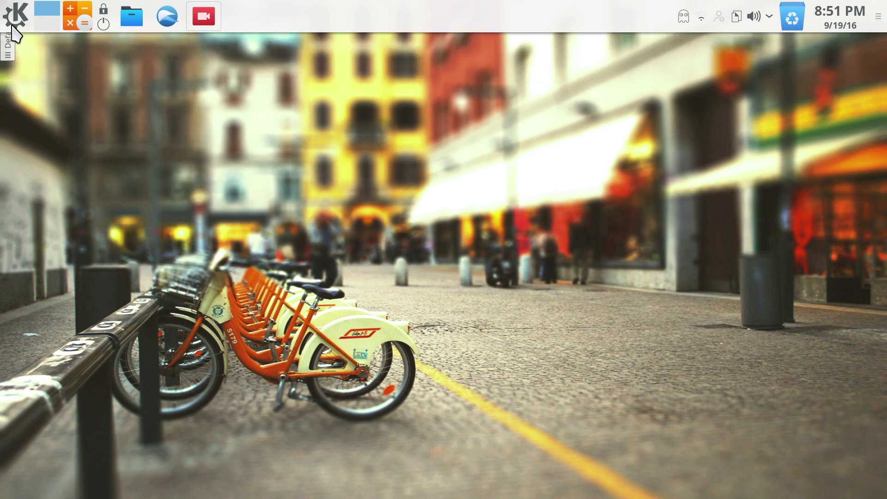
{"action": "left_click_drag", "start_coordinate": [6, 48], "coordinate": [1, 497]}
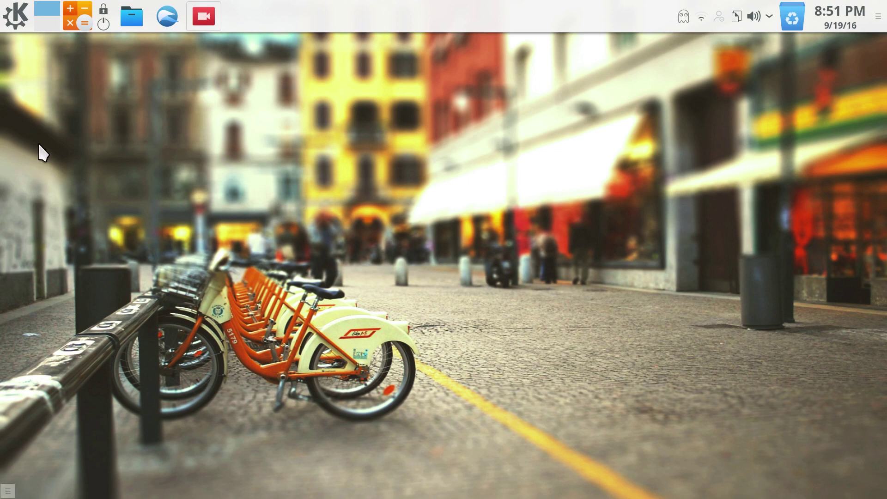
Step: View the Development category in the cascading application menu and close the menu
{"action": "left_click", "coordinate": [19, 23]}
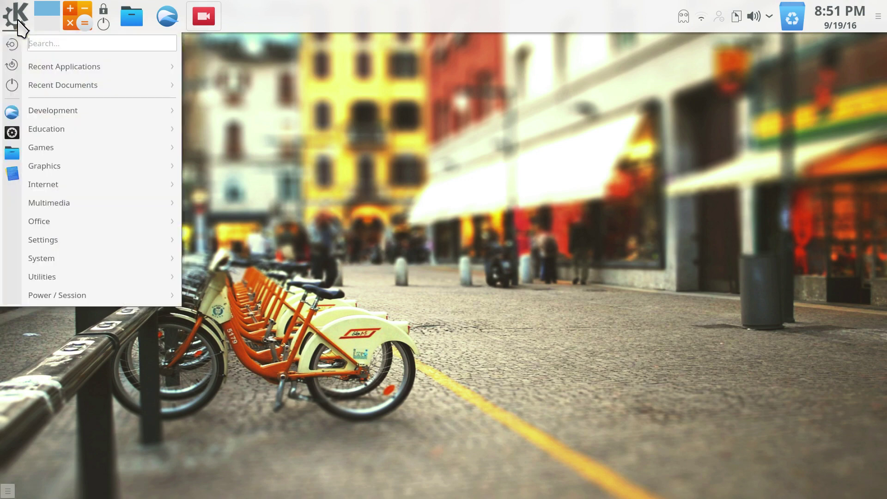
{"action": "mouse_move", "coordinate": [55, 111]}
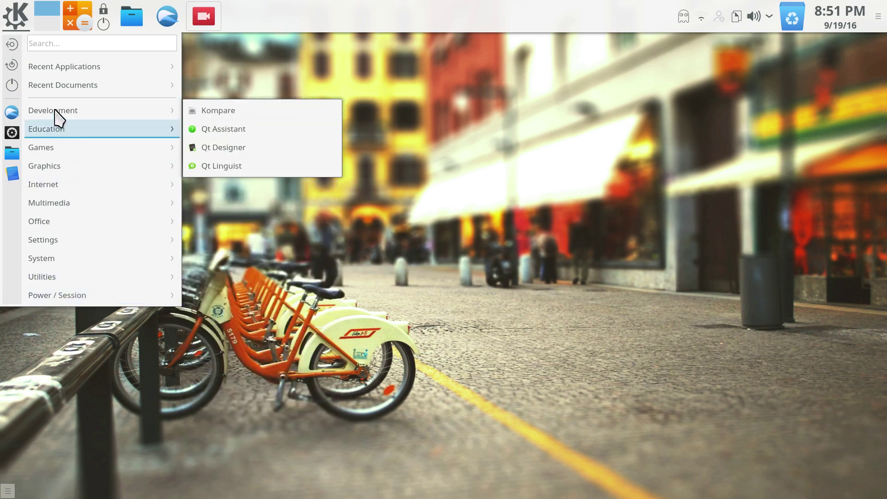
{"action": "left_click", "coordinate": [247, 237]}
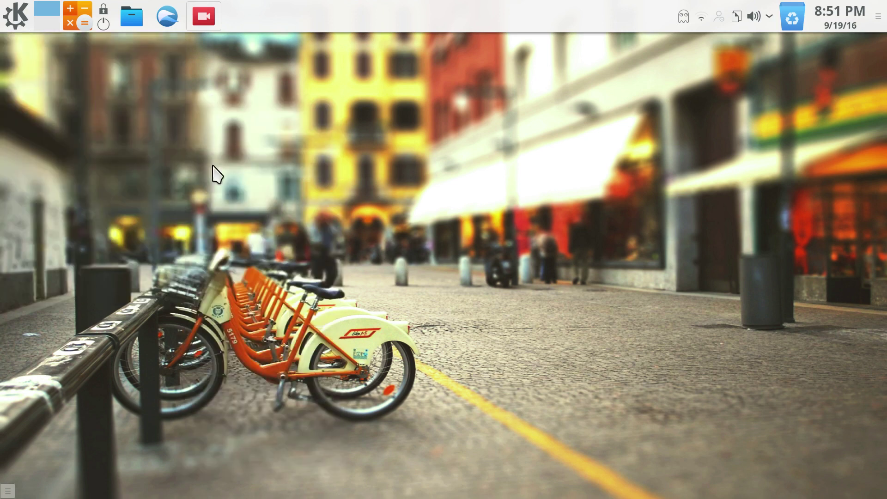
Step: Switch the panel's application menu widget to the Application Launcher alternative
{"action": "right_click", "coordinate": [13, 23]}
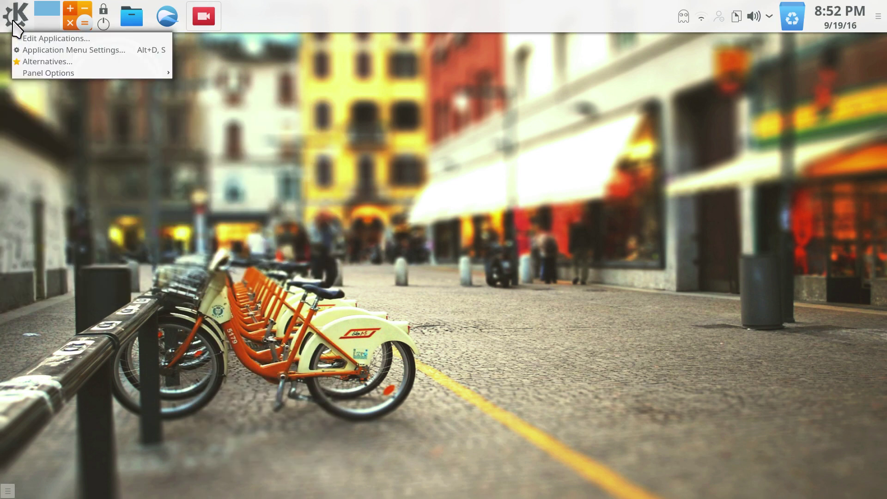
{"action": "left_click", "coordinate": [49, 61]}
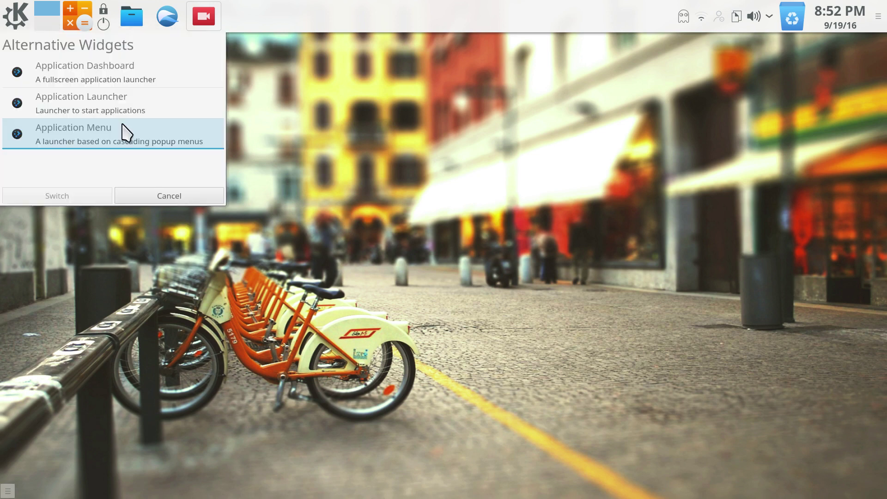
{"action": "left_click", "coordinate": [103, 106]}
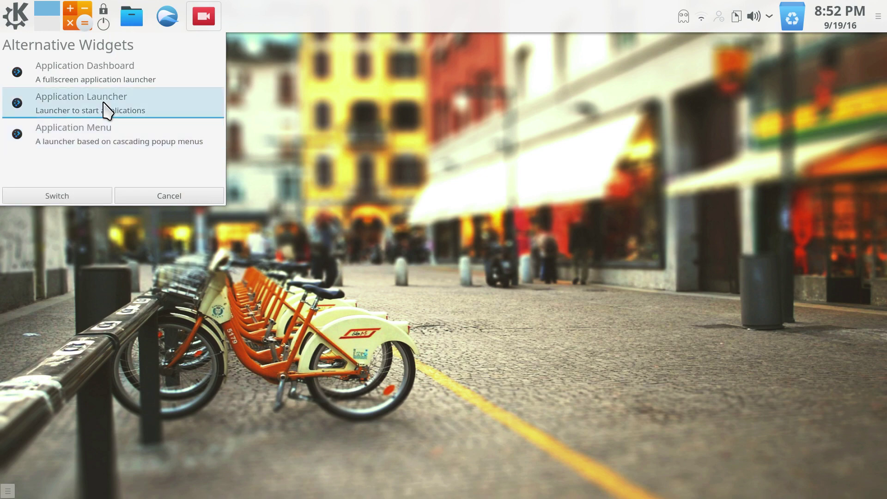
{"action": "left_click", "coordinate": [59, 197]}
Step: Browse the application categories in the new launcher and examine the Development applications
{"action": "left_click", "coordinate": [17, 19]}
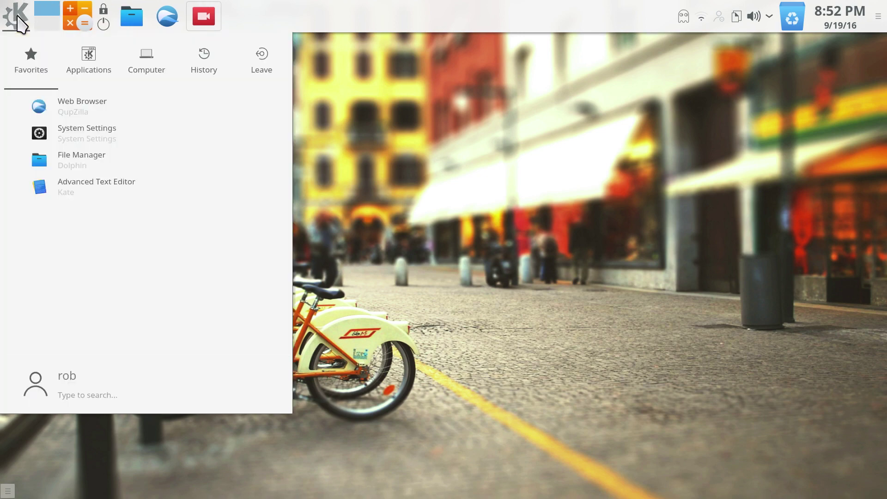
{"action": "left_click", "coordinate": [92, 71]}
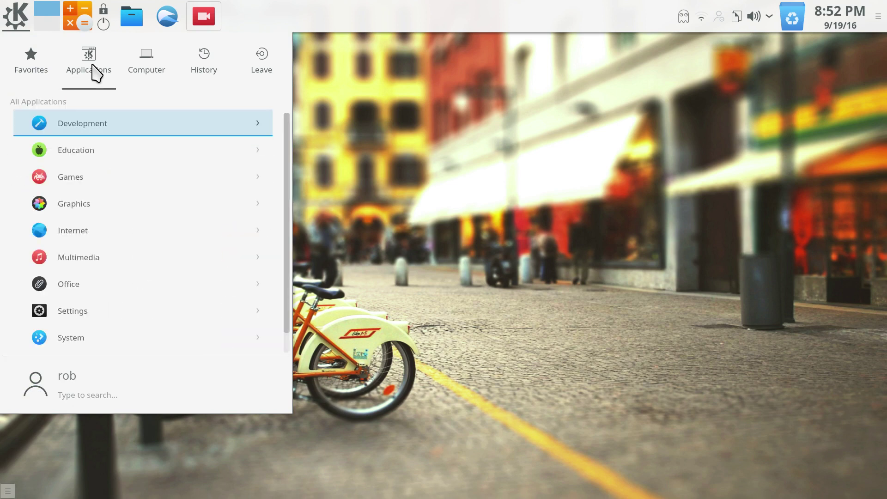
{"action": "scroll", "coordinate": [203, 201], "scroll_direction": "down", "scroll_amount": 1}
{"action": "scroll", "coordinate": [204, 202], "scroll_direction": "up", "scroll_amount": 1}
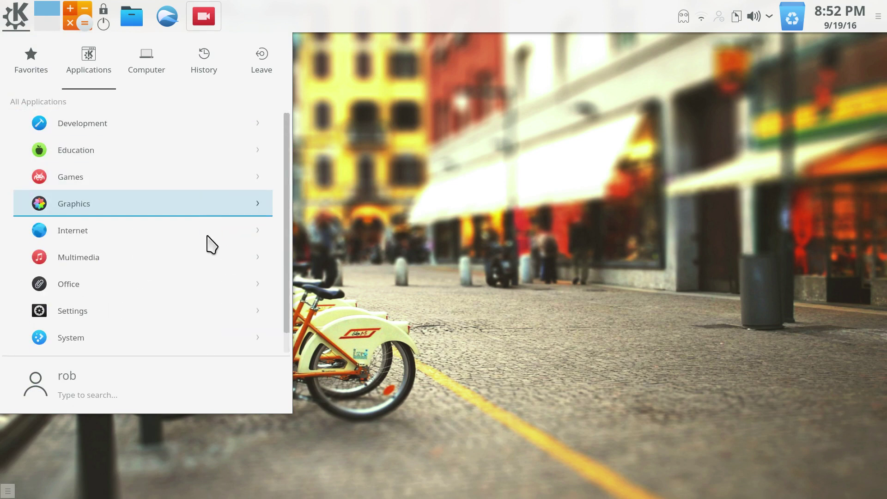
{"action": "scroll", "coordinate": [206, 243], "scroll_direction": "down", "scroll_amount": 1}
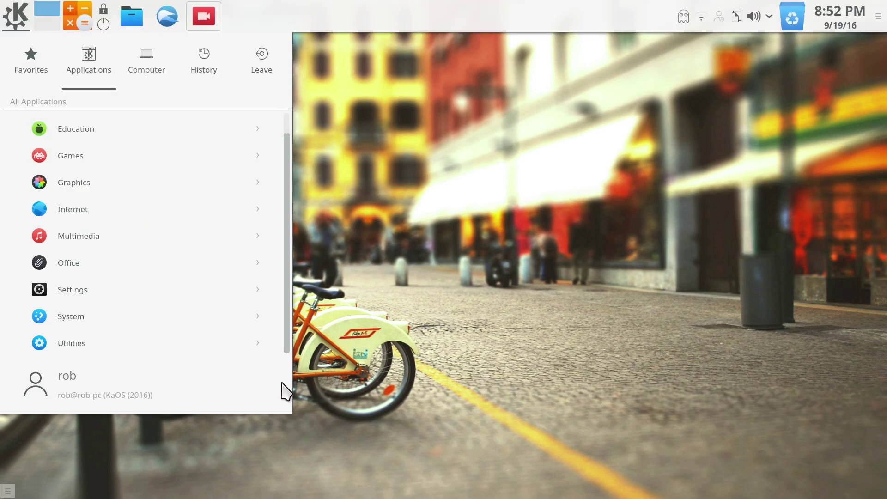
{"action": "scroll", "coordinate": [178, 337], "scroll_direction": "up", "scroll_amount": 1}
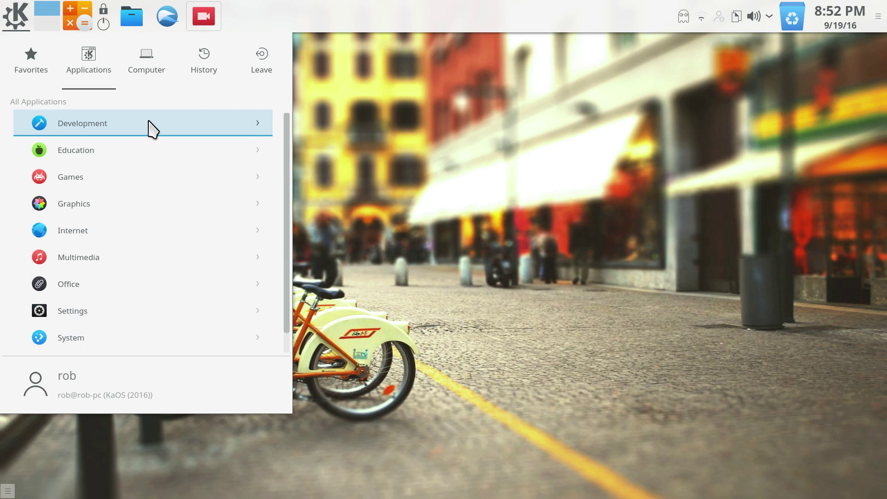
{"action": "scroll", "coordinate": [148, 128], "scroll_direction": "down", "scroll_amount": 1}
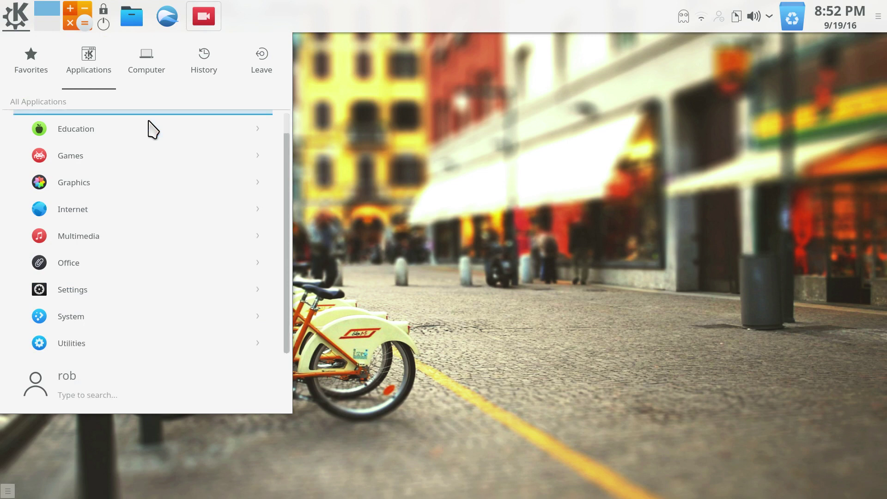
{"action": "scroll", "coordinate": [148, 128], "scroll_direction": "up", "scroll_amount": 1}
{"action": "left_click", "coordinate": [148, 122]}
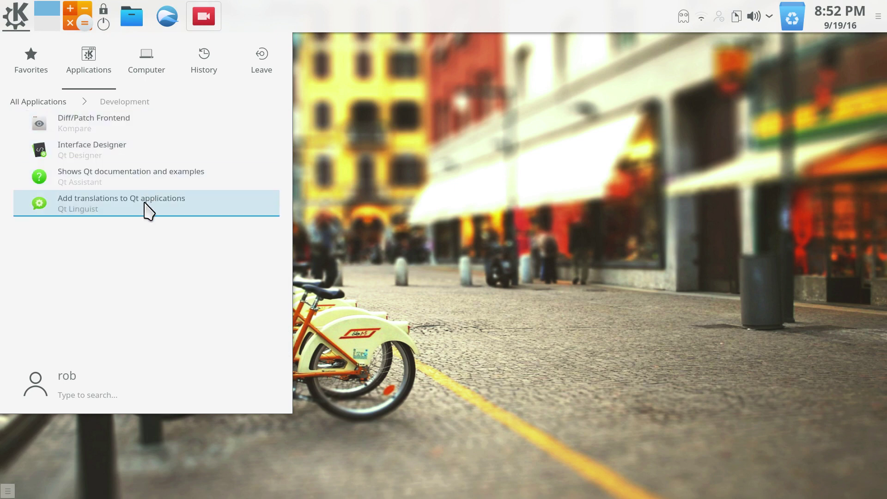
Step: Examine the launcher's Computer, History, Leave and Favorites sections and its search field
{"action": "left_click", "coordinate": [145, 69]}
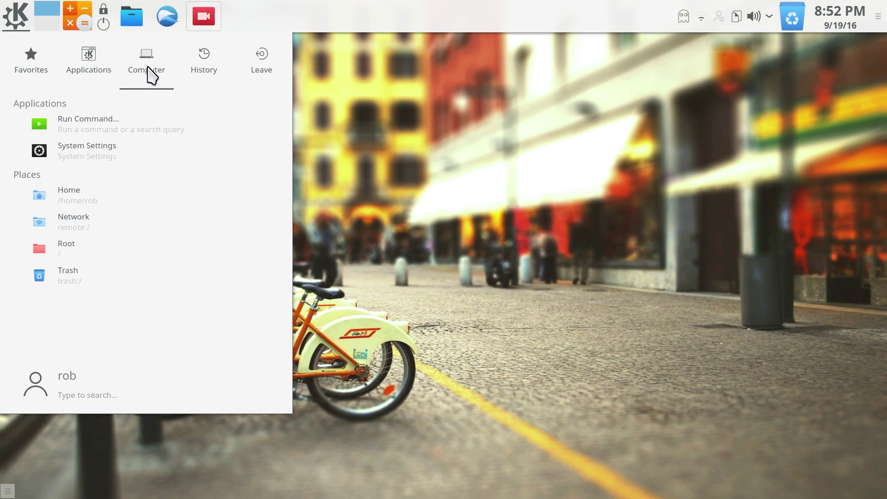
{"action": "left_click", "coordinate": [212, 72]}
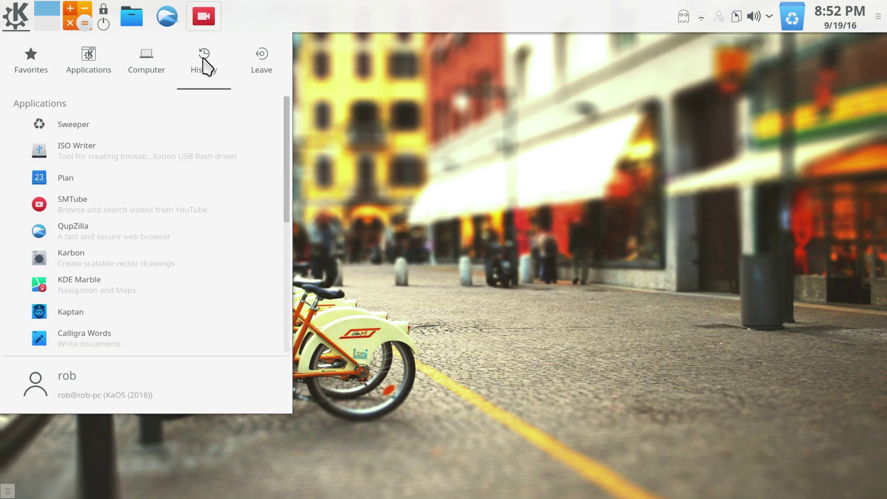
{"action": "left_click", "coordinate": [266, 65]}
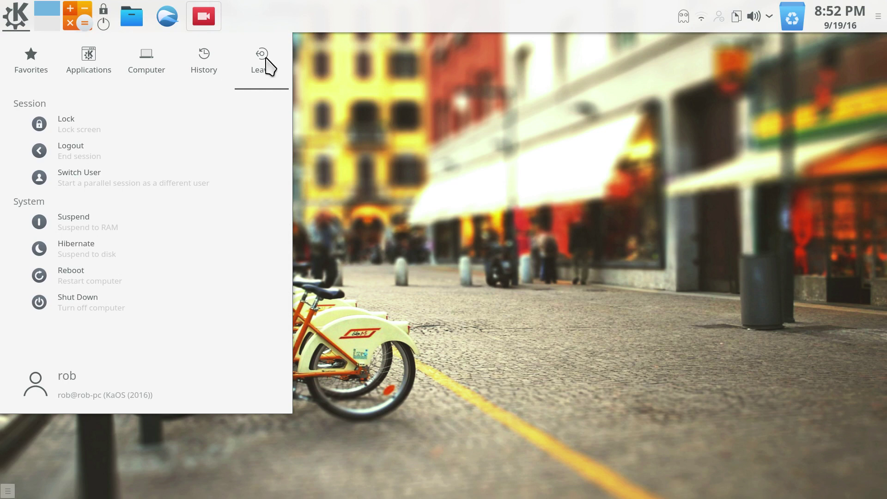
{"action": "left_click", "coordinate": [44, 77]}
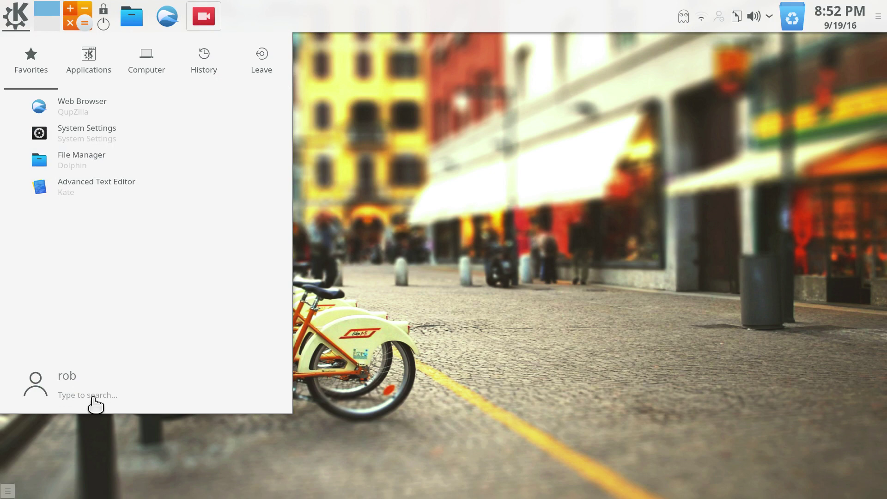
{"action": "left_click", "coordinate": [93, 397]}
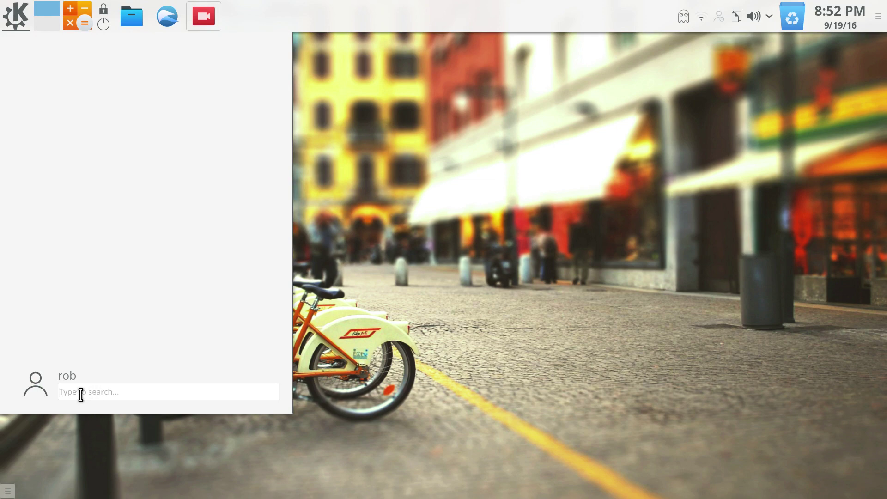
Step: Switch the launcher widget to the fullscreen Application Dashboard alternative, view the dashboard and close it
{"action": "right_click", "coordinate": [15, 18]}
{"action": "left_click", "coordinate": [40, 62]}
{"action": "left_click", "coordinate": [112, 82]}
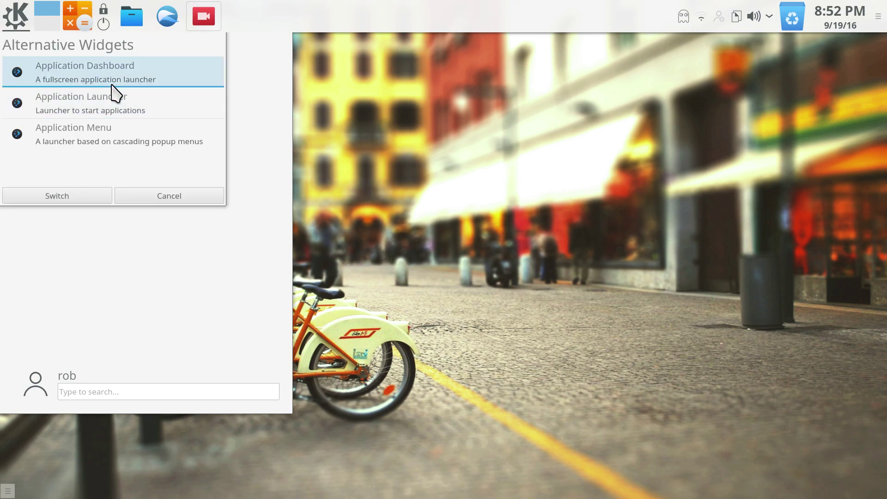
{"action": "left_click", "coordinate": [96, 197]}
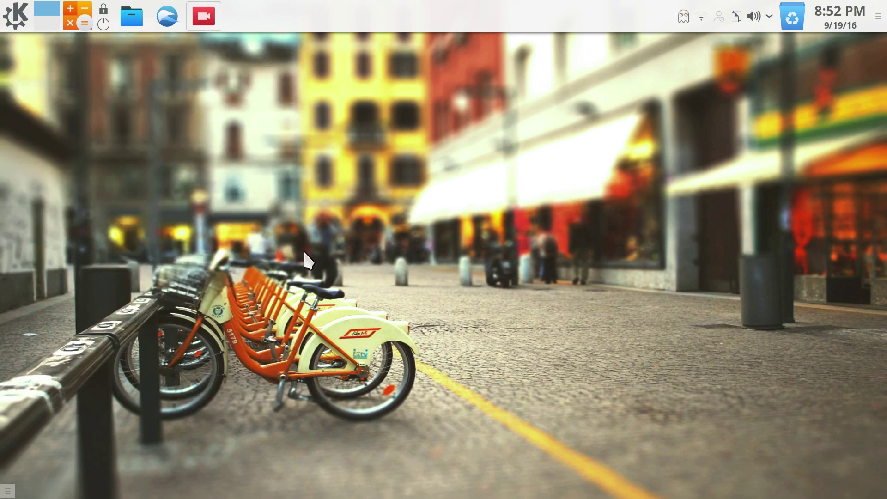
{"action": "left_click", "coordinate": [9, 17]}
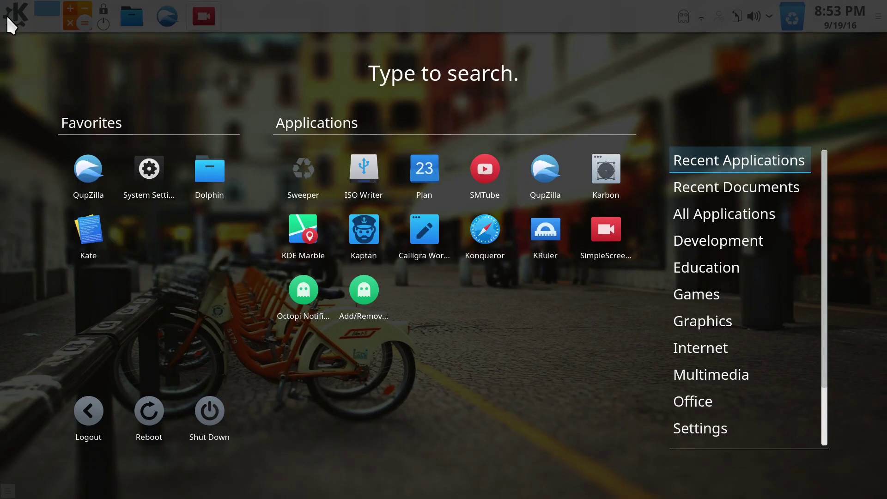
{"action": "left_click", "coordinate": [548, 354]}
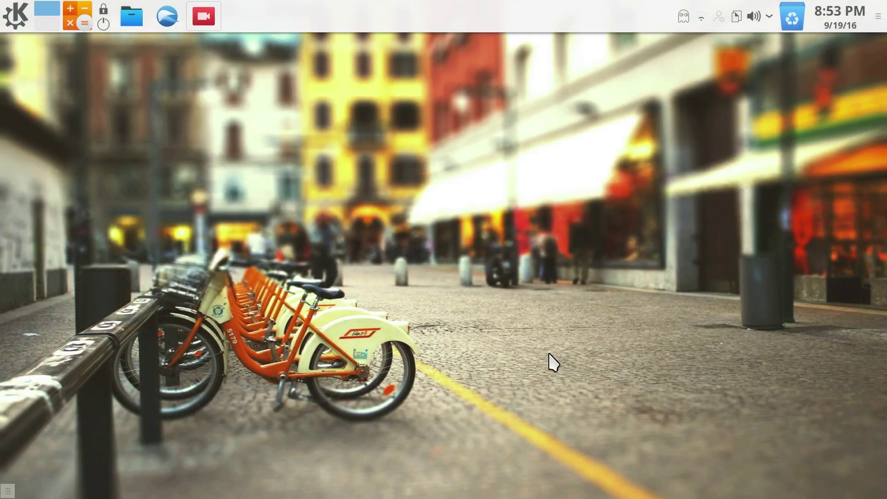
Step: Add Kaptan to the favorites in the Application Dashboard and close the dashboard
{"action": "left_click", "coordinate": [18, 20]}
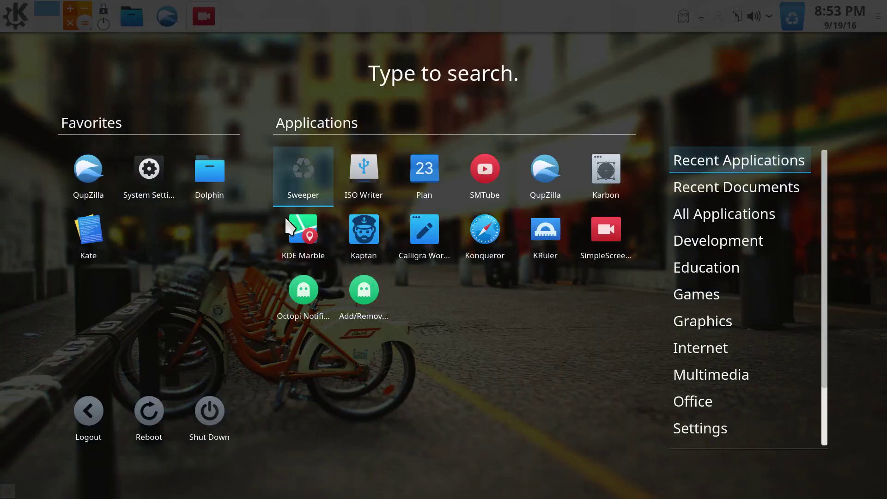
{"action": "right_click", "coordinate": [358, 235]}
{"action": "left_click", "coordinate": [388, 240]}
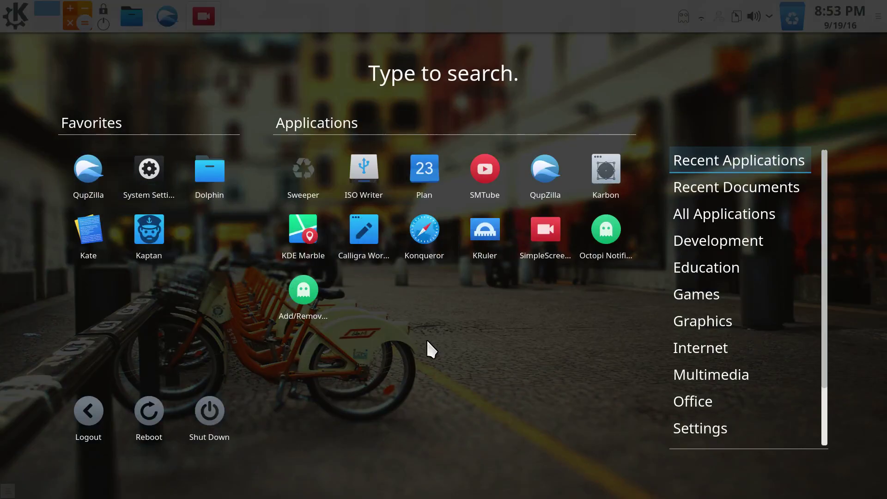
{"action": "left_click", "coordinate": [428, 344]}
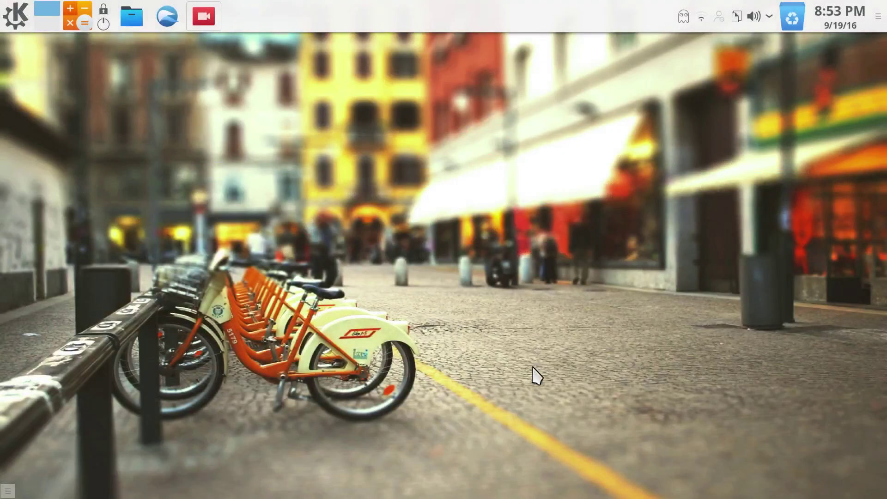
Step: Browse the Application Dashboard's categories, including Office and Internet, and close the dashboard
{"action": "left_click", "coordinate": [13, 23]}
{"action": "left_click", "coordinate": [722, 220]}
{"action": "scroll", "coordinate": [722, 223], "scroll_direction": "down", "scroll_amount": 2}
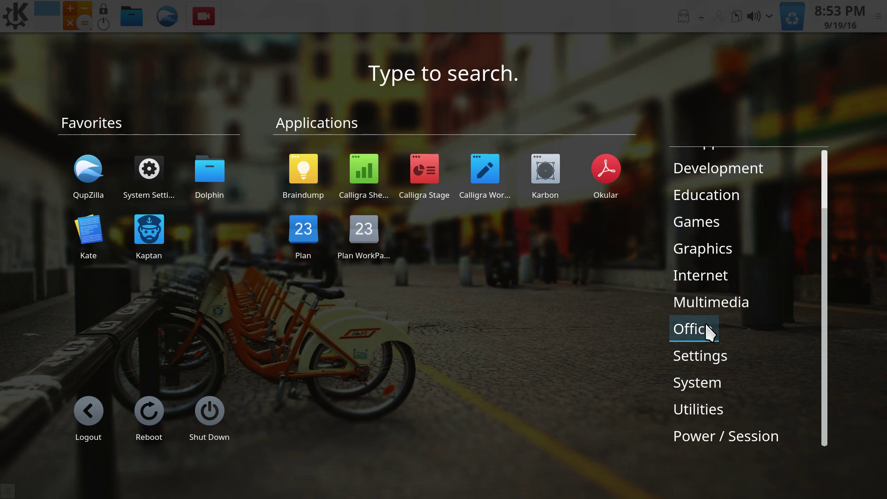
{"action": "mouse_move", "coordinate": [705, 293]}
{"action": "mouse_move", "coordinate": [698, 267]}
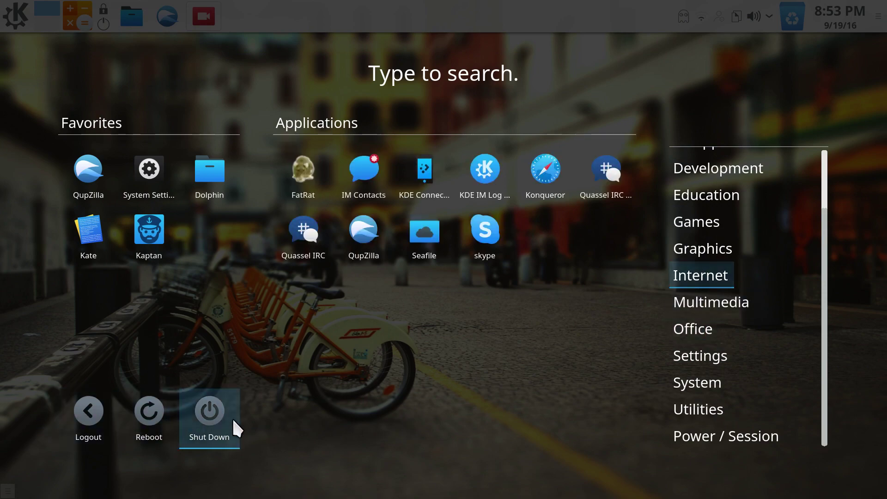
{"action": "left_click", "coordinate": [253, 326]}
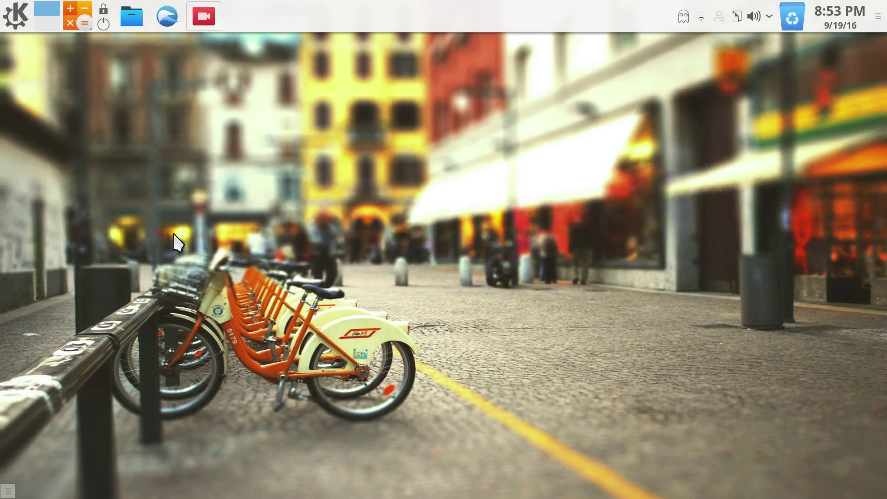
Step: Open the launcher's menu editor in an enlarged window and examine the entries under Graphics, Games and Card Games
{"action": "right_click", "coordinate": [14, 18]}
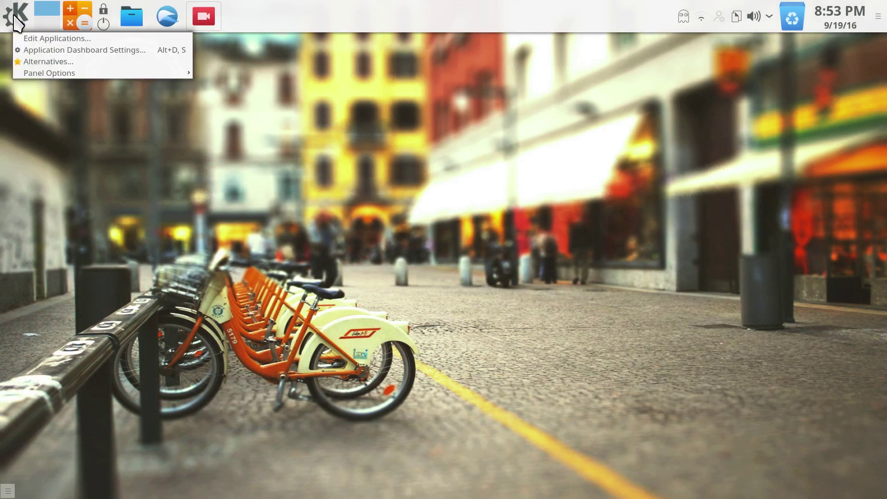
{"action": "left_click", "coordinate": [40, 39]}
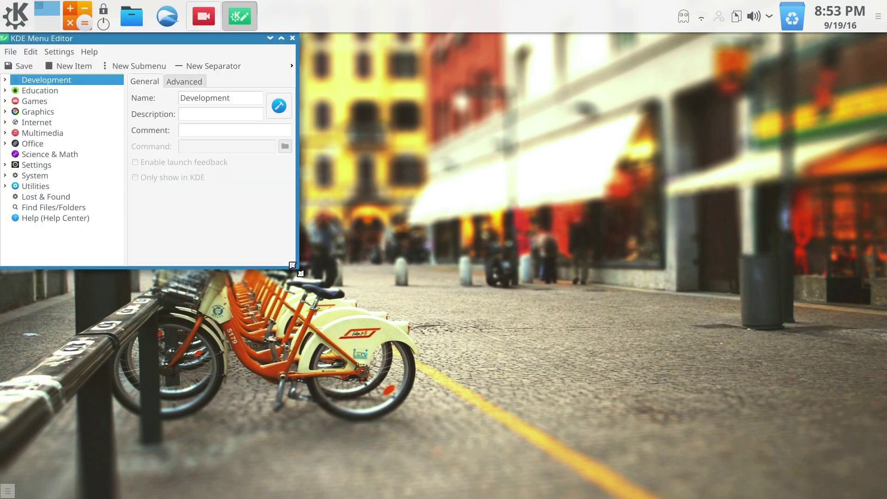
{"action": "left_click_drag", "start_coordinate": [297, 270], "coordinate": [441, 481]}
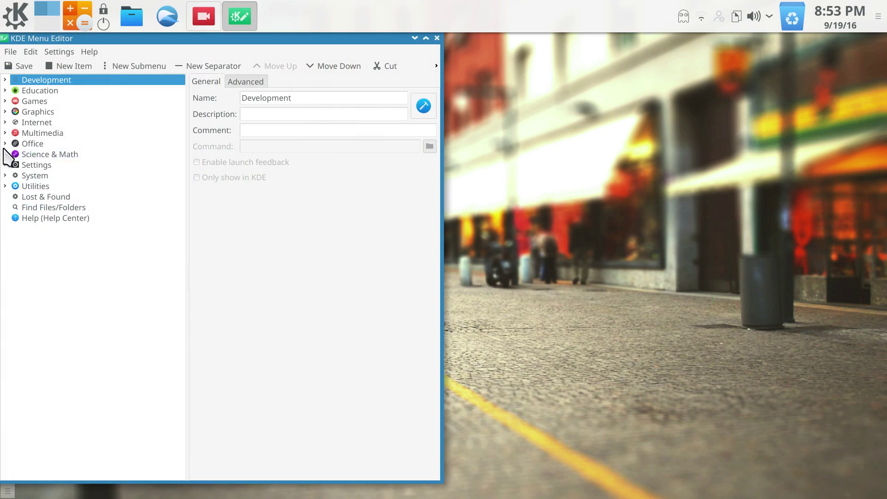
{"action": "left_click", "coordinate": [5, 112]}
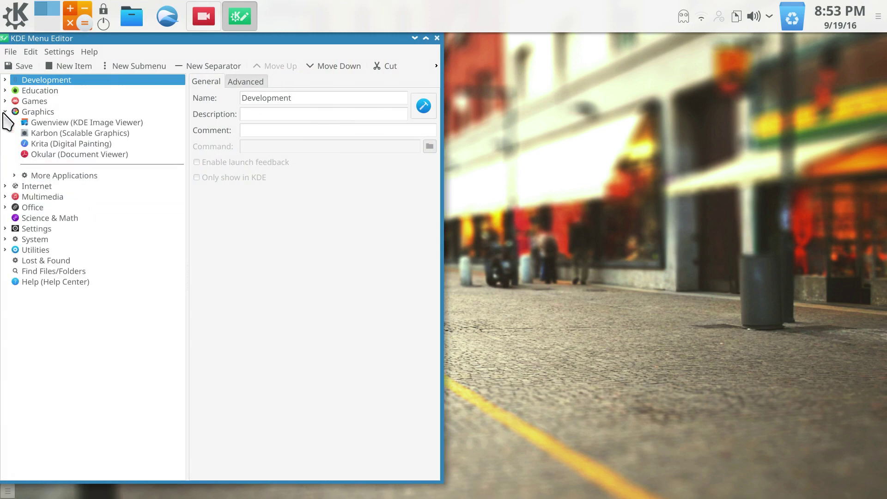
{"action": "left_click", "coordinate": [5, 102]}
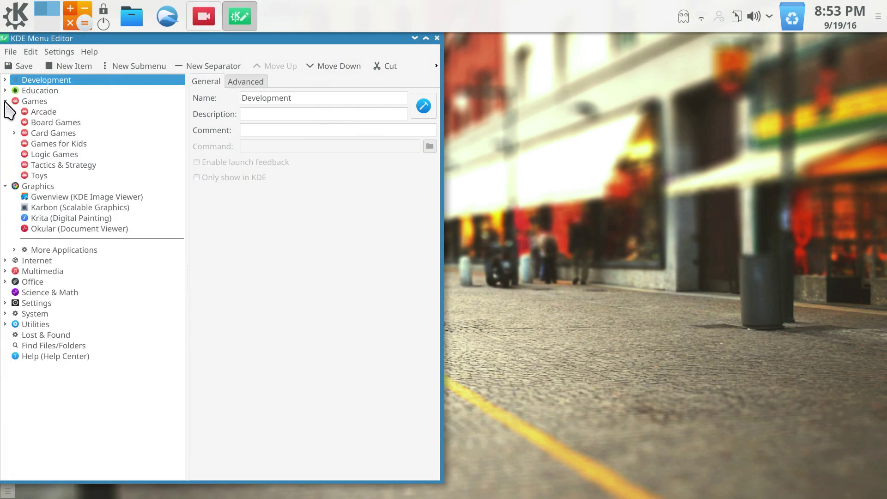
{"action": "left_click", "coordinate": [14, 133]}
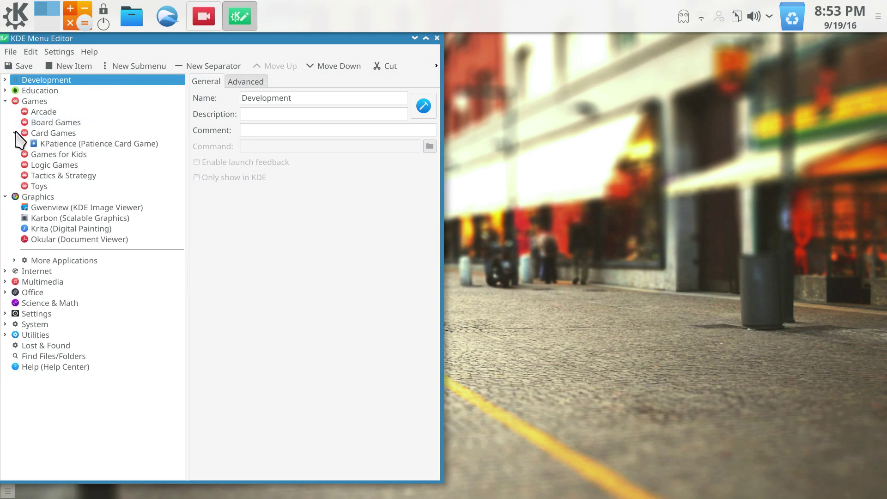
{"action": "left_click", "coordinate": [5, 101]}
Step: Delete the Games category with all its submenus, then save the menu changes and close the editor
{"action": "left_click", "coordinate": [24, 101]}
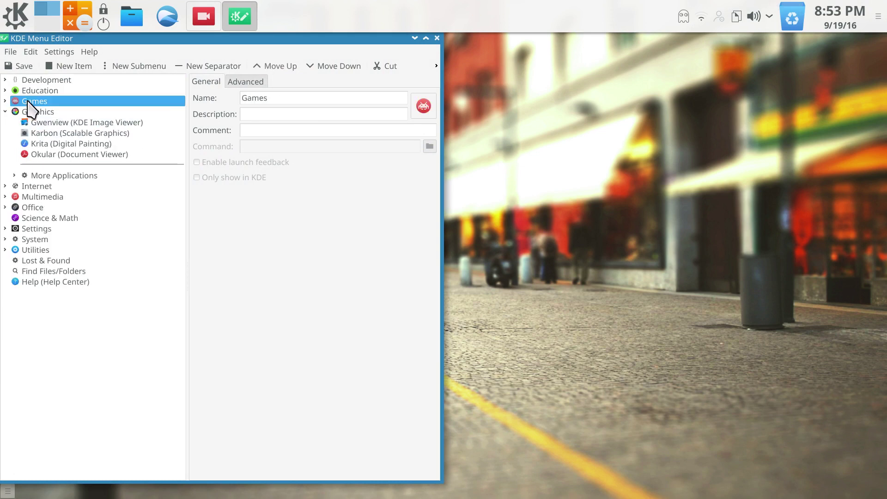
{"action": "right_click", "coordinate": [28, 102]}
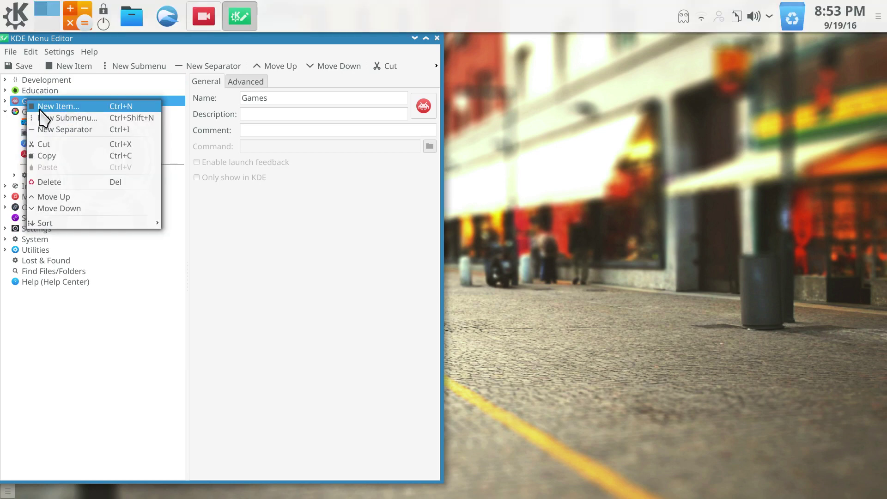
{"action": "left_click", "coordinate": [70, 182]}
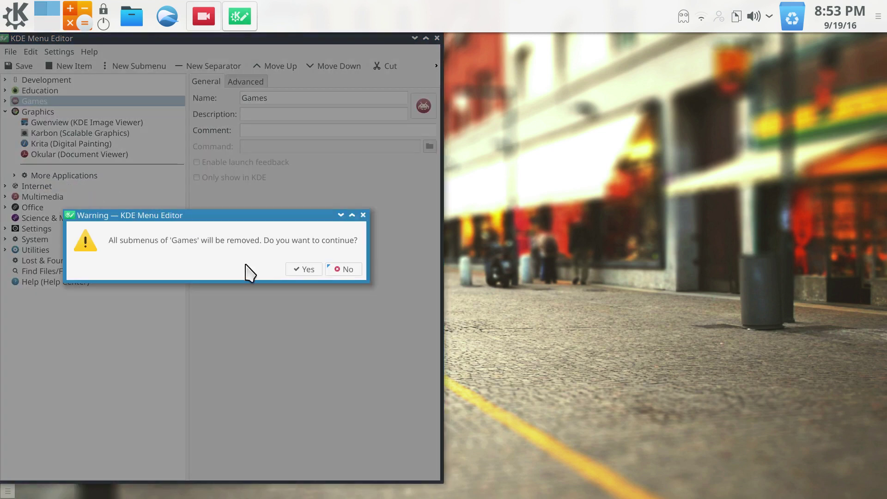
{"action": "left_click", "coordinate": [308, 270]}
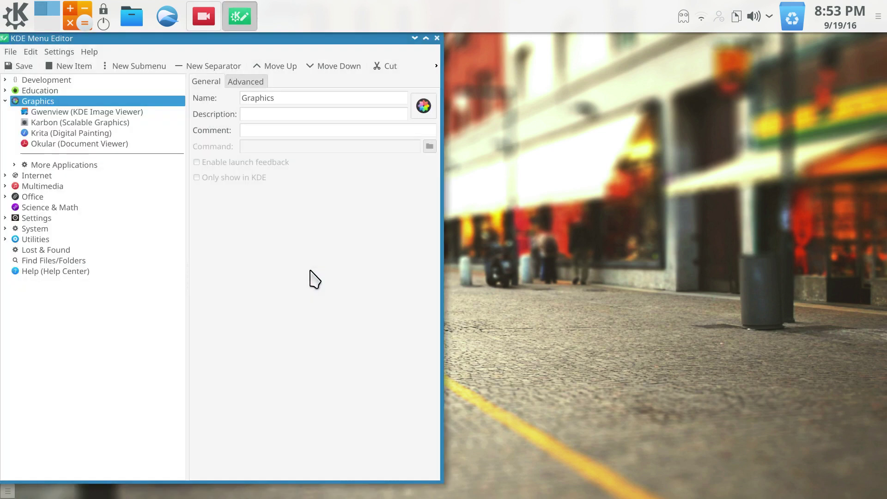
{"action": "left_click", "coordinate": [437, 38]}
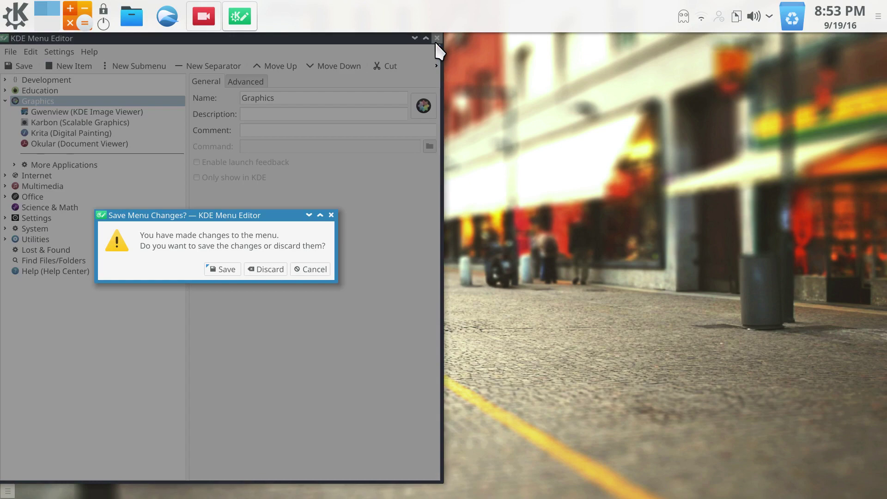
{"action": "left_click", "coordinate": [225, 268]}
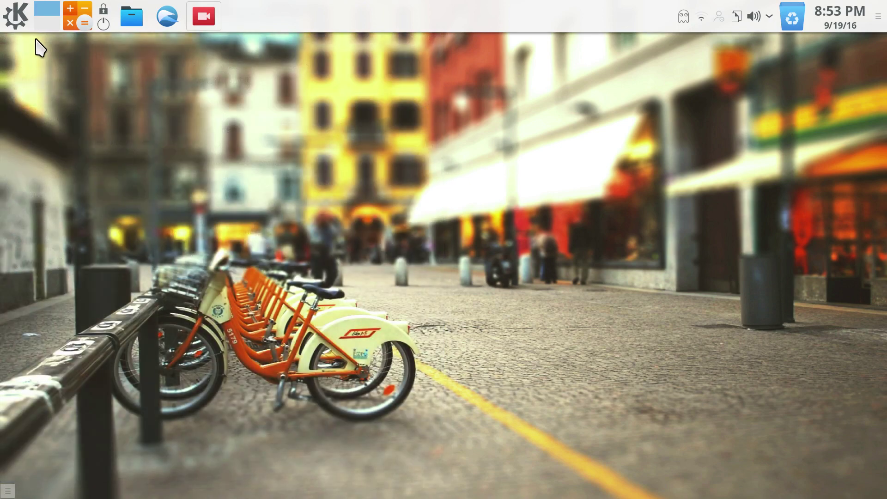
Step: Check the category list in the Application Dashboard, view All Applications and close the dashboard
{"action": "left_click", "coordinate": [14, 18]}
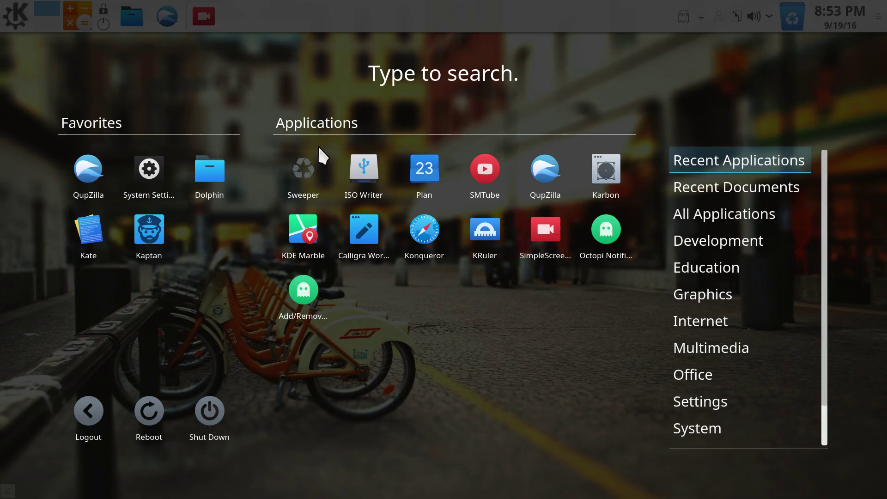
{"action": "left_click", "coordinate": [739, 194]}
{"action": "left_click", "coordinate": [736, 214]}
{"action": "scroll", "coordinate": [732, 221], "scroll_direction": "down", "scroll_amount": 2}
{"action": "scroll", "coordinate": [733, 220], "scroll_direction": "up", "scroll_amount": 2}
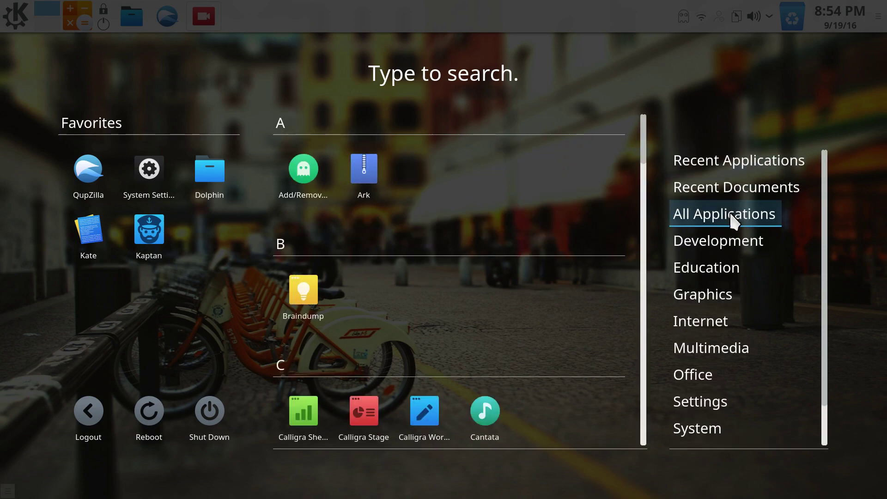
{"action": "left_click", "coordinate": [550, 85]}
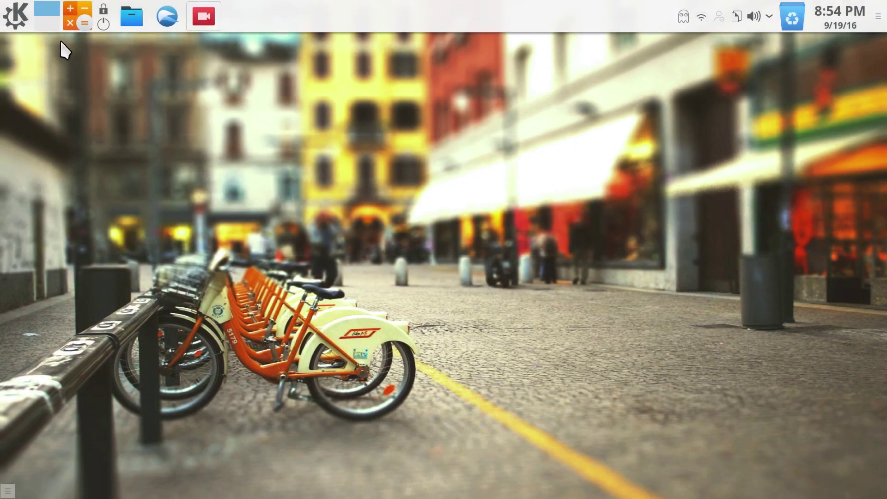
Step: Switch the launcher widget to the cascading Application Menu alternative, browse its categories and Power / Session entries, and close it
{"action": "right_click", "coordinate": [12, 21]}
{"action": "left_click", "coordinate": [45, 62]}
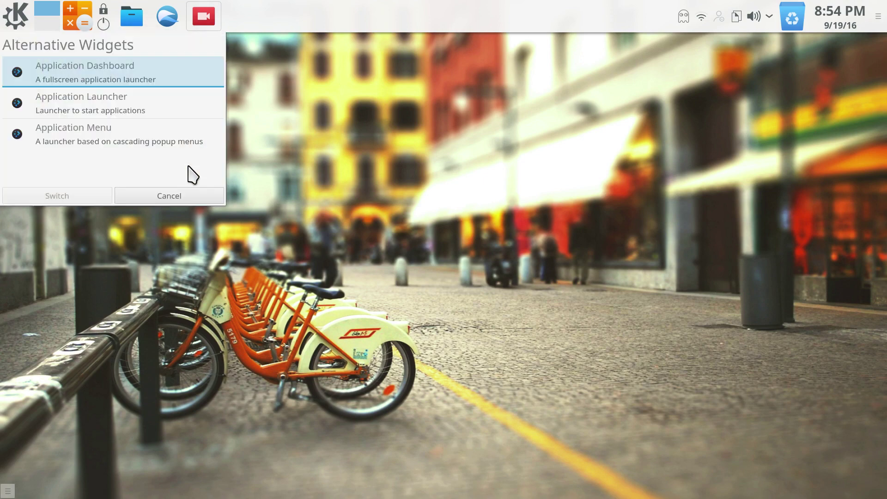
{"action": "left_click", "coordinate": [88, 134]}
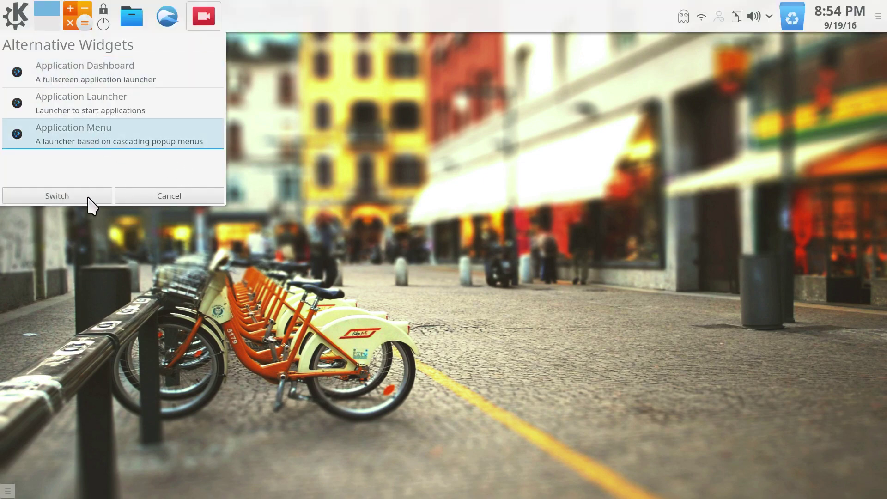
{"action": "left_click", "coordinate": [88, 197]}
{"action": "left_click", "coordinate": [21, 25]}
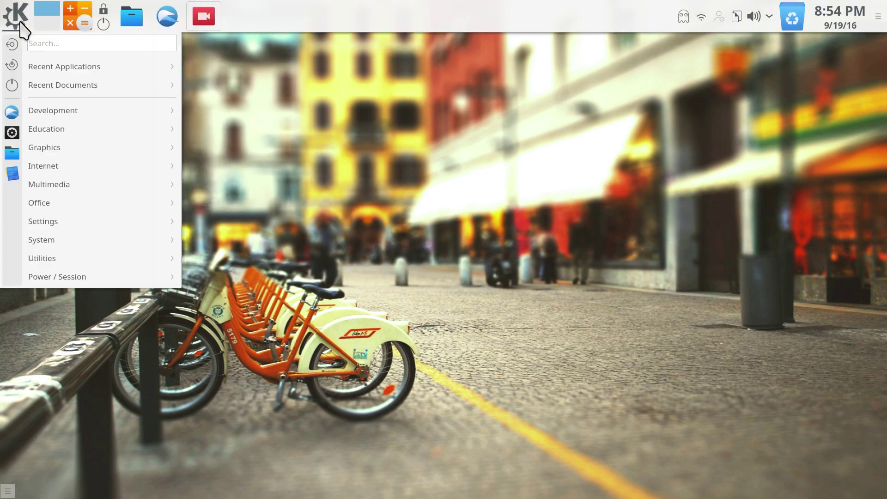
{"action": "mouse_move", "coordinate": [76, 152]}
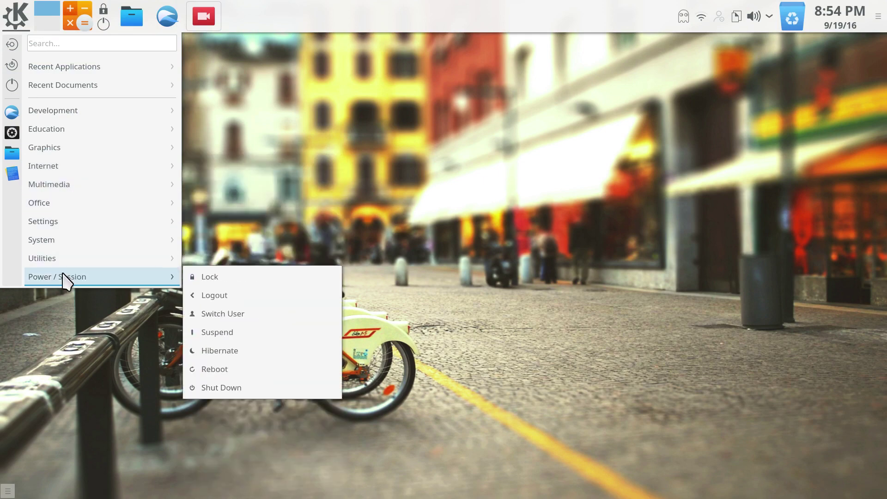
{"action": "mouse_move", "coordinate": [62, 103]}
{"action": "left_click", "coordinate": [363, 211]}
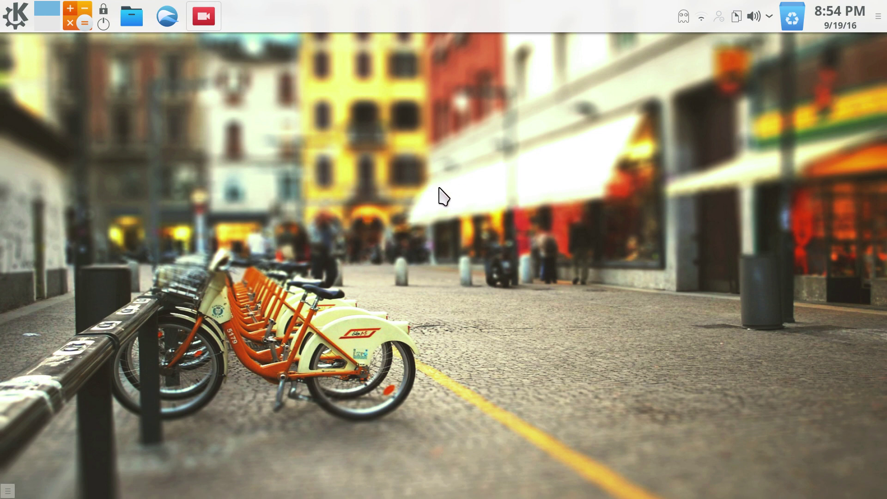
Step: Open the desktop settings and apply the pink autumn leaves image as the wallpaper
{"action": "right_click", "coordinate": [405, 178]}
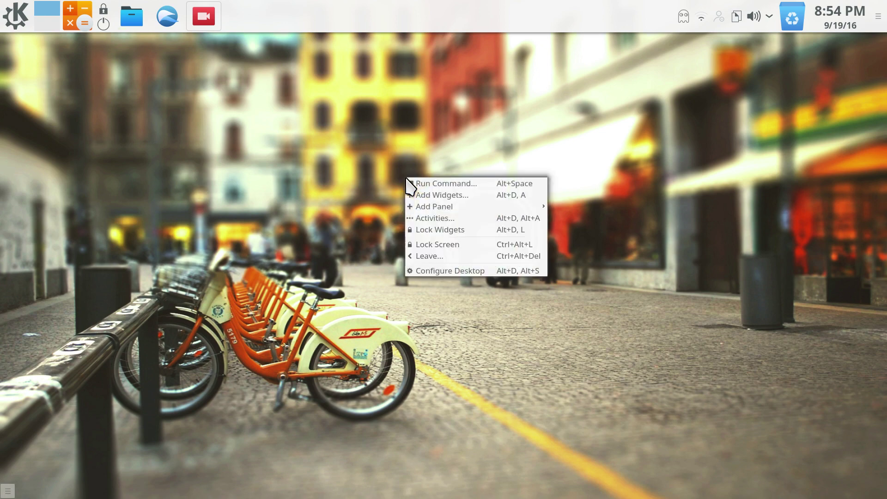
{"action": "right_click", "coordinate": [369, 162]}
{"action": "right_click", "coordinate": [369, 158]}
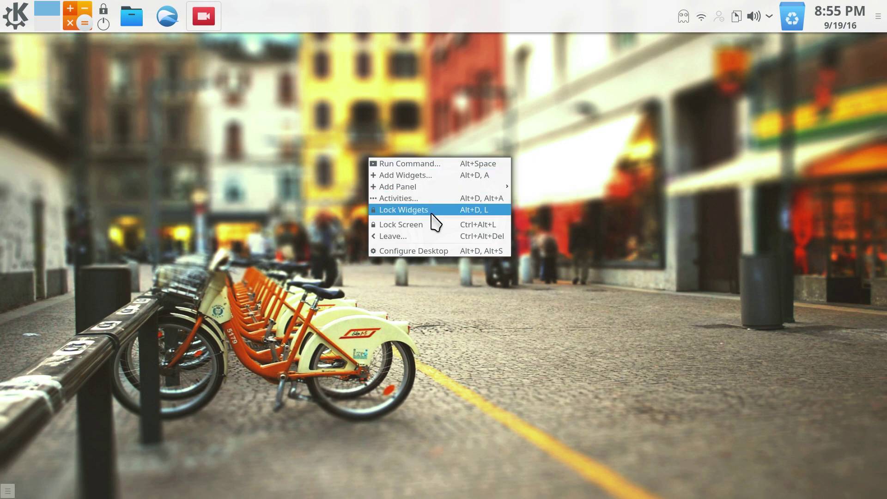
{"action": "left_click", "coordinate": [440, 251]}
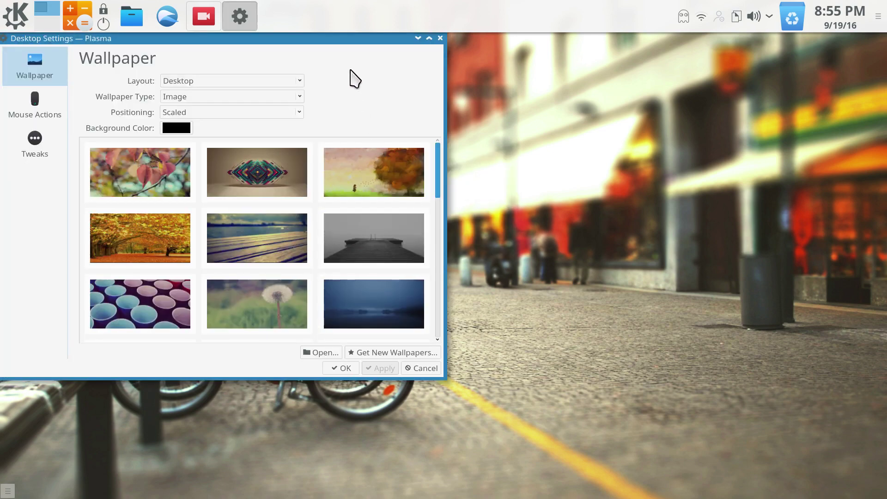
{"action": "left_click_drag", "start_coordinate": [339, 41], "coordinate": [592, 91]}
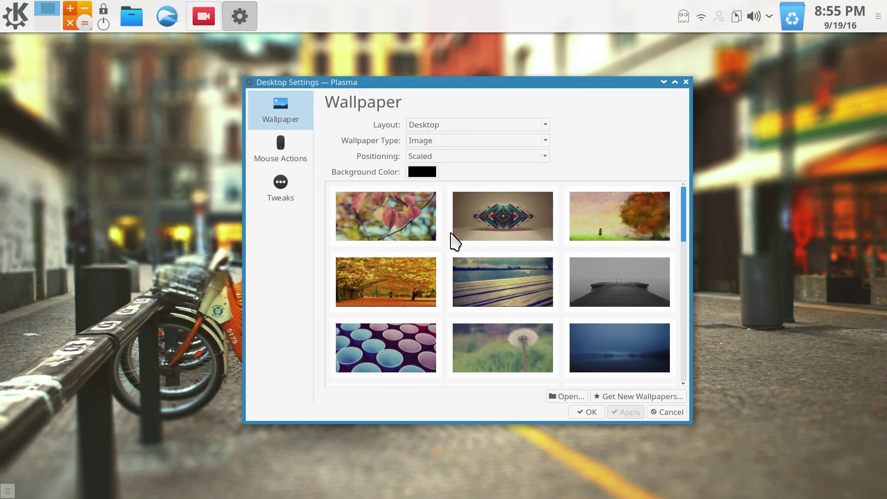
{"action": "left_click", "coordinate": [413, 217]}
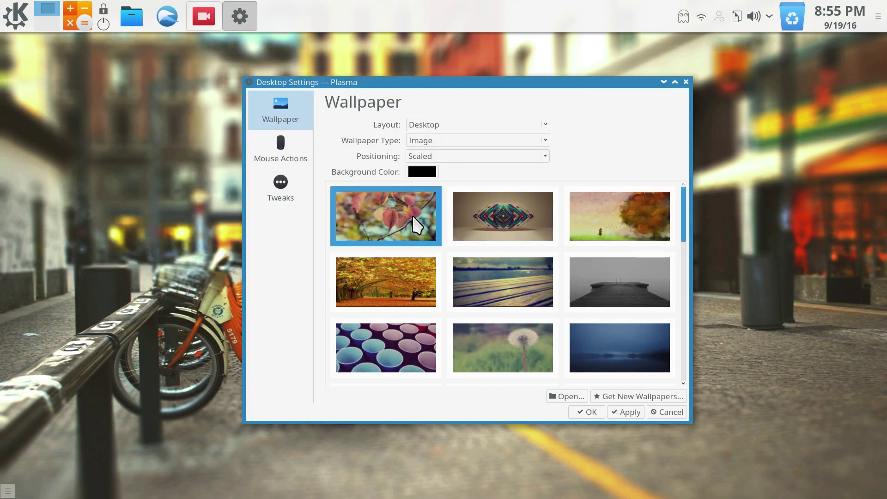
{"action": "left_click", "coordinate": [628, 412]}
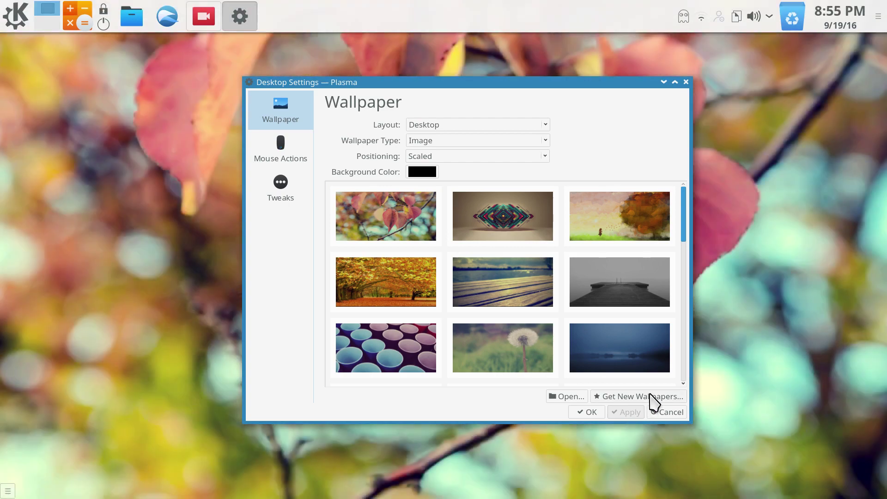
Step: Browse the downloadable wallpapers in an enlarged window, view the available size categories and close the download dialog
{"action": "left_click", "coordinate": [654, 398]}
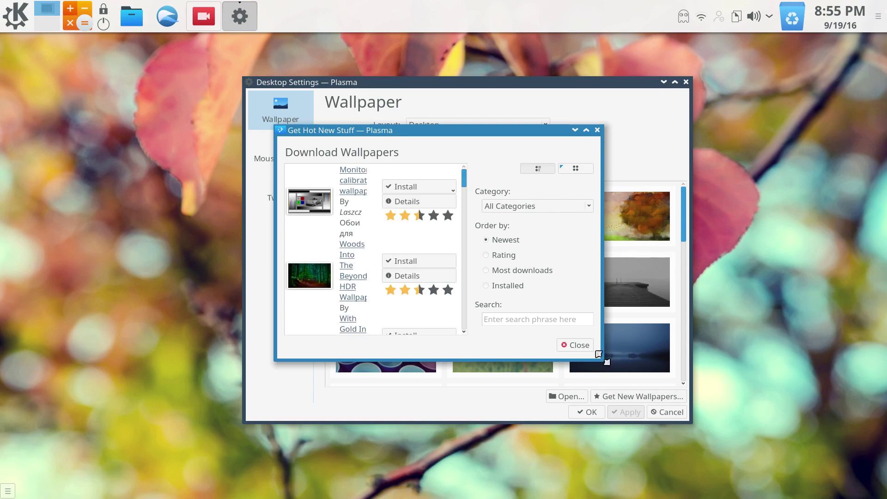
{"action": "left_click_drag", "start_coordinate": [600, 358], "coordinate": [749, 425]}
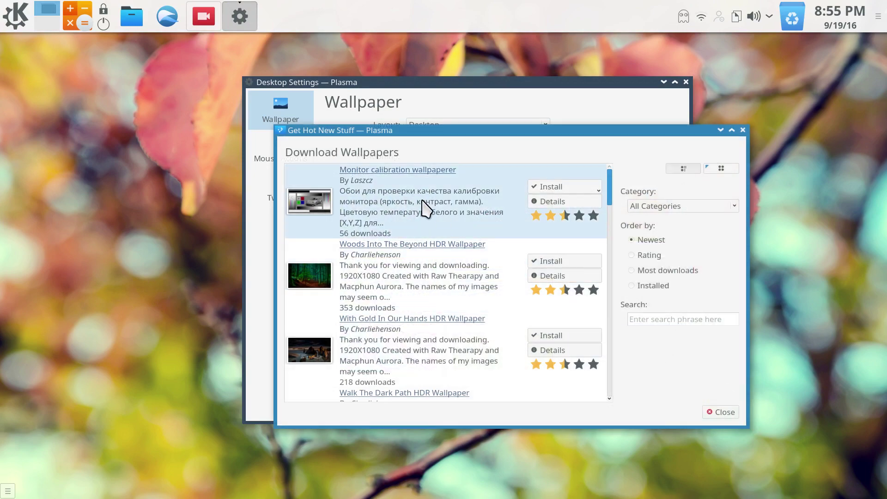
{"action": "scroll", "coordinate": [491, 212], "scroll_direction": "down", "scroll_amount": 7}
{"action": "scroll", "coordinate": [491, 212], "scroll_direction": "up", "scroll_amount": 5}
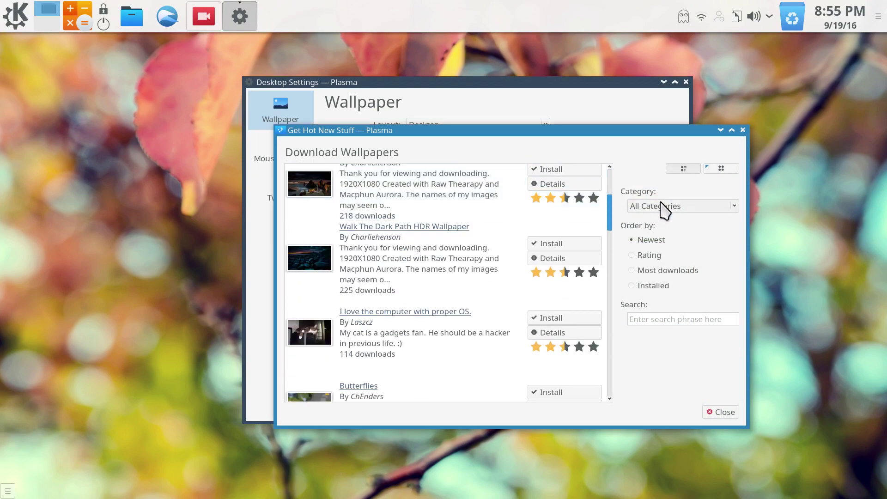
{"action": "left_click", "coordinate": [736, 210]}
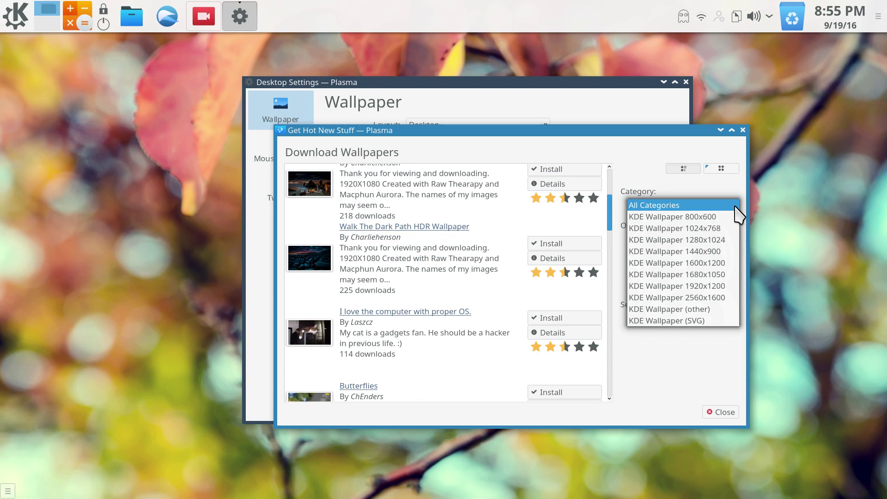
{"action": "left_click", "coordinate": [735, 206]}
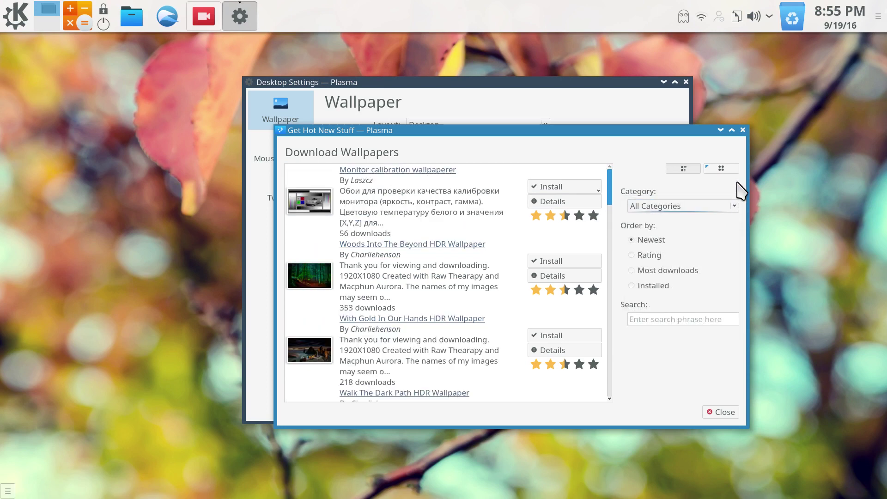
{"action": "left_click", "coordinate": [741, 131]}
Step: Look through the Mouse Actions and Tweaks pages of the desktop settings, and view the desktop toolbox's menu entries
{"action": "left_click", "coordinate": [287, 141]}
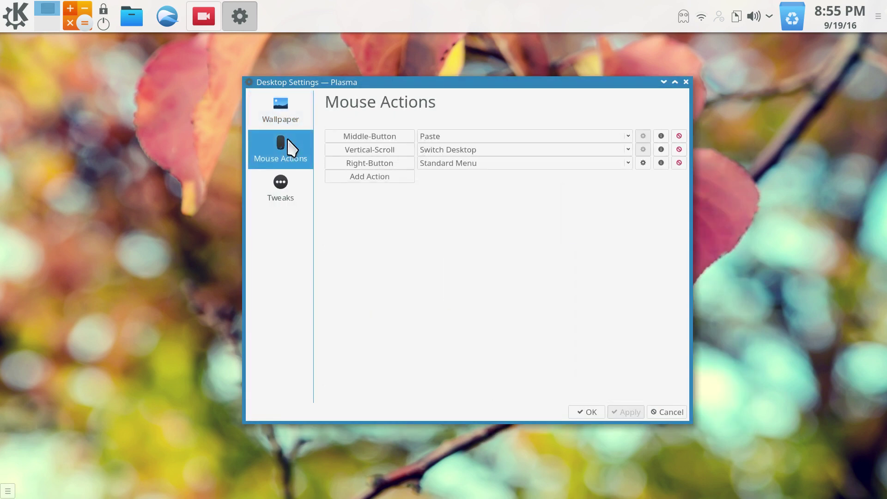
{"action": "left_click", "coordinate": [285, 186]}
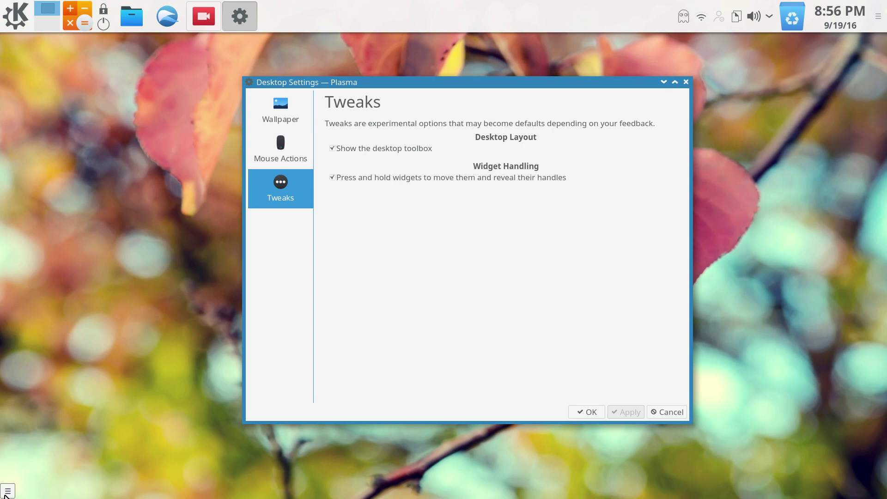
{"action": "left_click", "coordinate": [7, 491]}
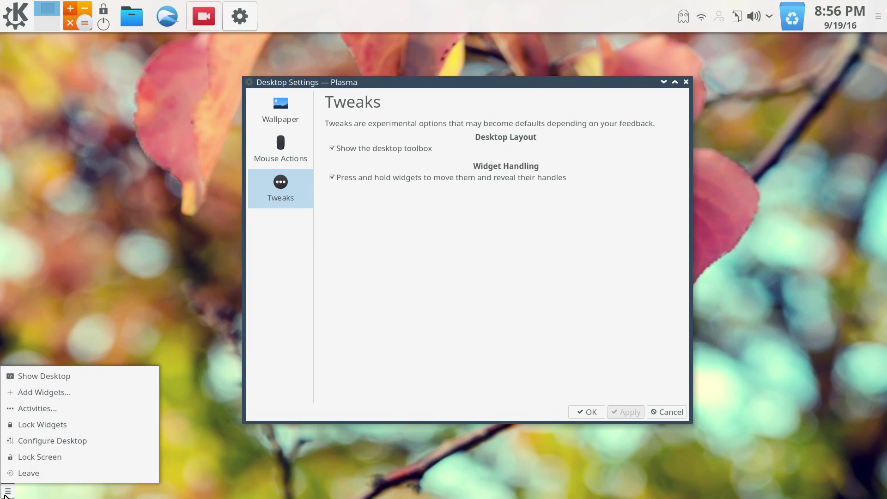
{"action": "left_click", "coordinate": [7, 492]}
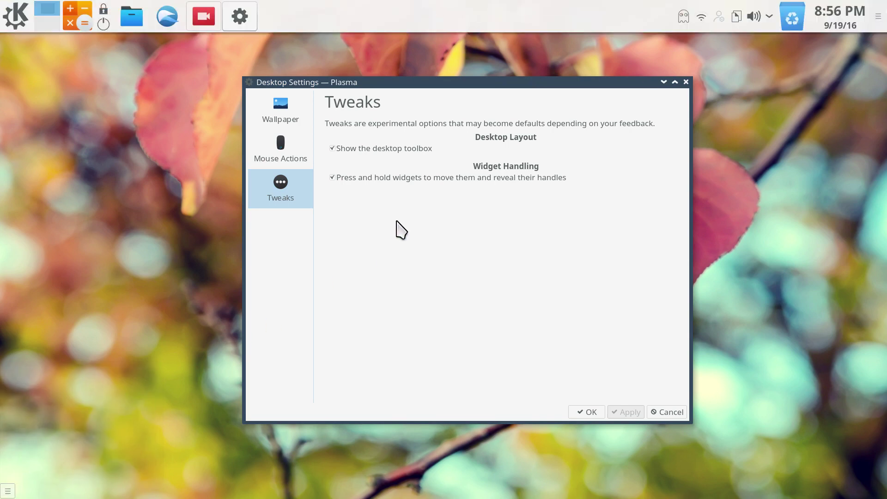
Step: Turn off the Show the desktop toolbox tweak, apply it and close the desktop settings
{"action": "left_click", "coordinate": [333, 148]}
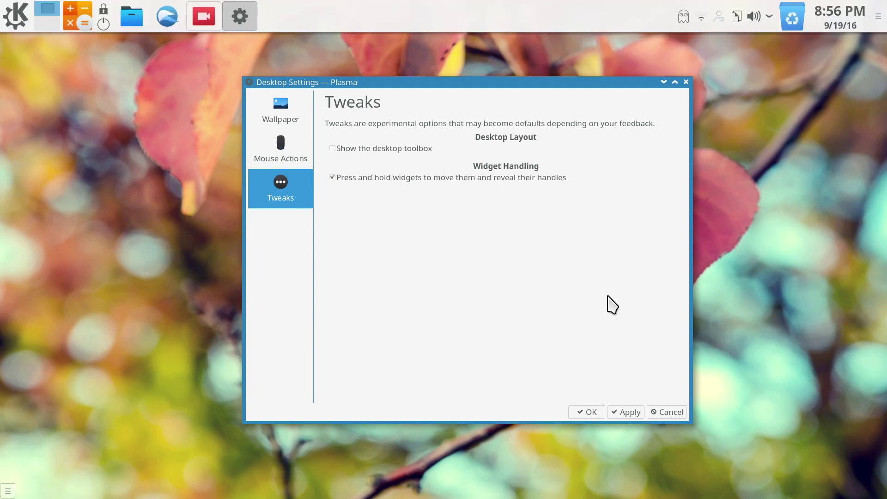
{"action": "left_click", "coordinate": [629, 414]}
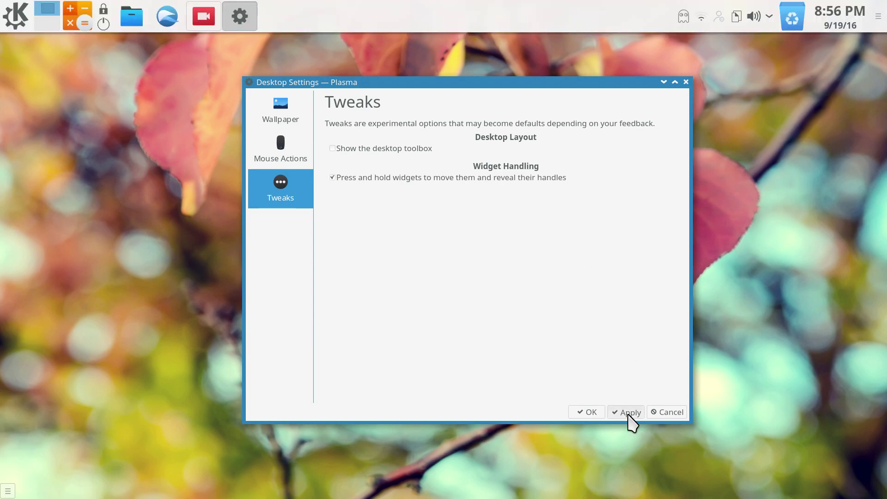
{"action": "left_click", "coordinate": [581, 414]}
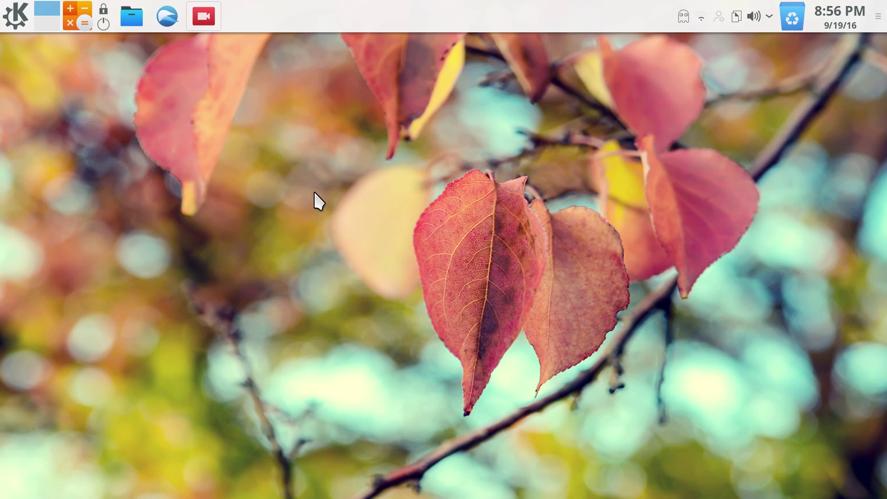
Step: Add the Analog Clock widget to the middle of the desktop and close the widget list
{"action": "right_click", "coordinate": [276, 184]}
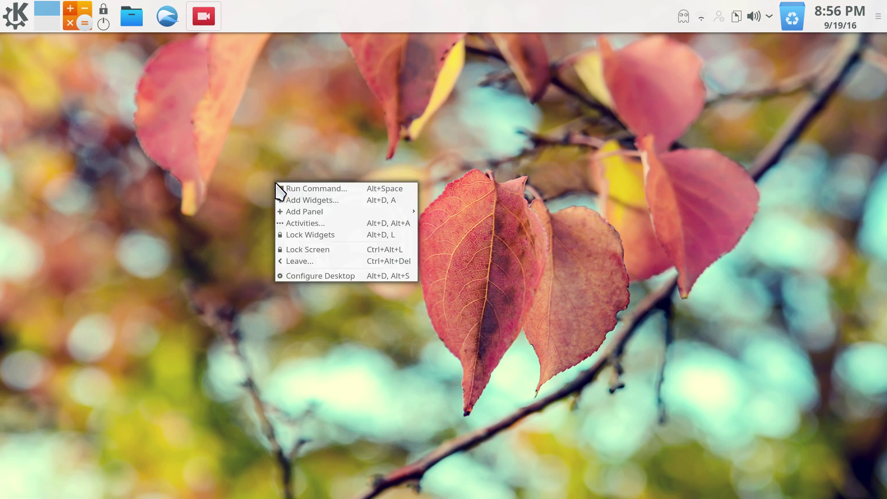
{"action": "left_click", "coordinate": [312, 201]}
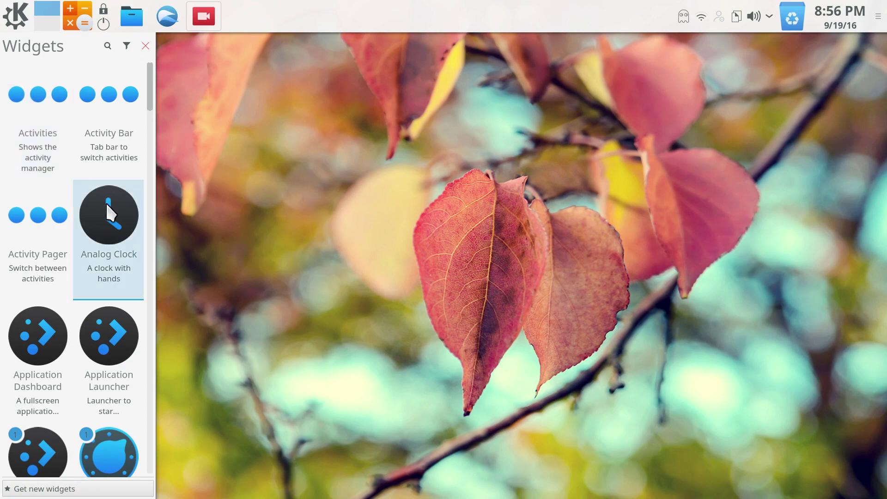
{"action": "left_click_drag", "start_coordinate": [104, 212], "coordinate": [468, 183]}
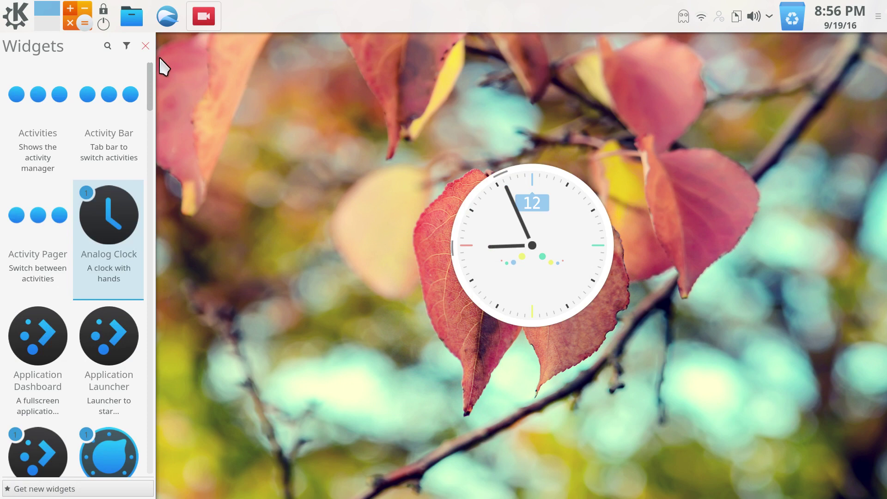
{"action": "left_click", "coordinate": [145, 46]}
Step: Move the Analog Clock widget around the desktop and enlarge it to roughly one and a half times its size
{"action": "mouse_move", "coordinate": [563, 273]}
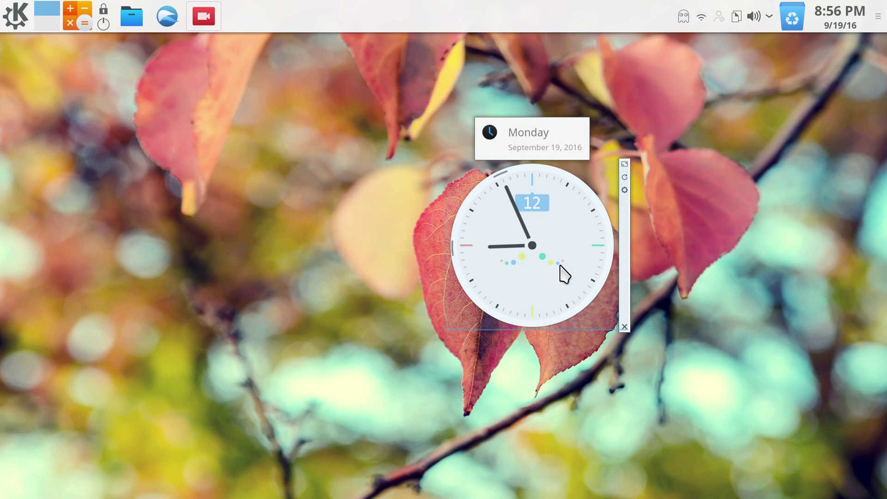
{"action": "left_click_drag", "start_coordinate": [563, 274], "coordinate": [318, 243]}
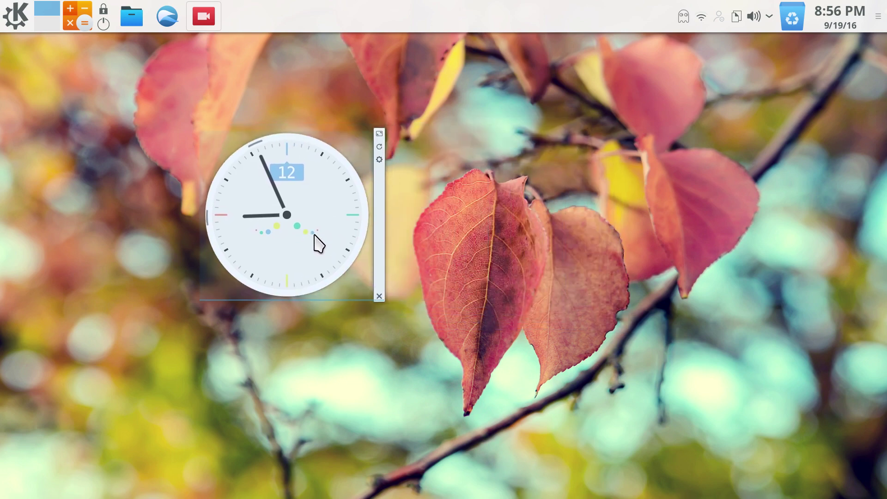
{"action": "left_click_drag", "start_coordinate": [315, 235], "coordinate": [333, 291]}
{"action": "left_click_drag", "start_coordinate": [395, 187], "coordinate": [687, 94]}
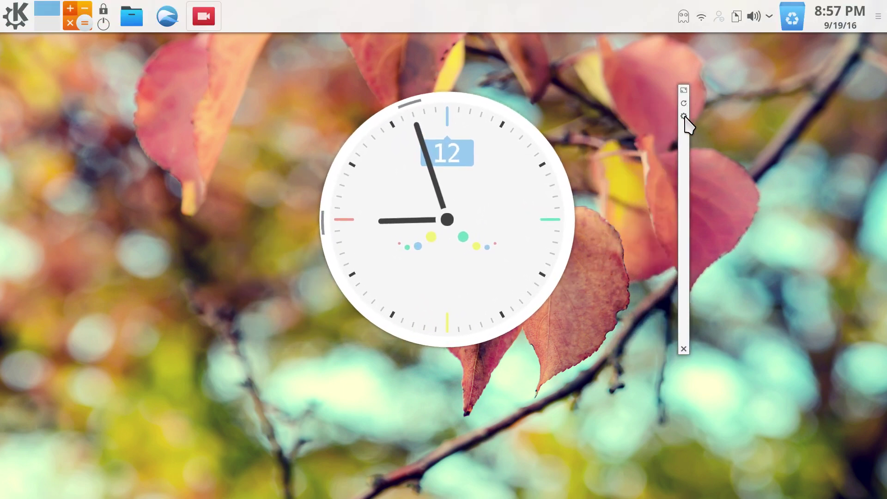
Step: Enable Show seconds hand in the Analog Clock's appearance settings, apply the change and close the settings
{"action": "left_click", "coordinate": [684, 116]}
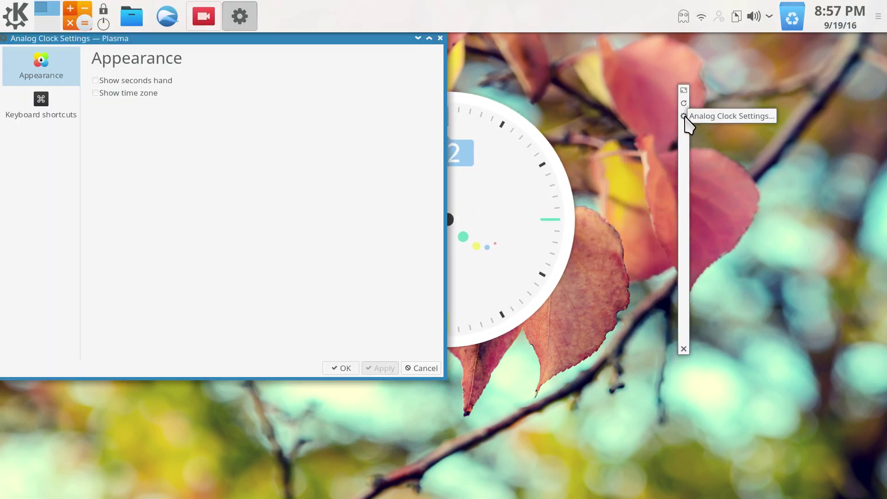
{"action": "left_click_drag", "start_coordinate": [301, 43], "coordinate": [421, 86]}
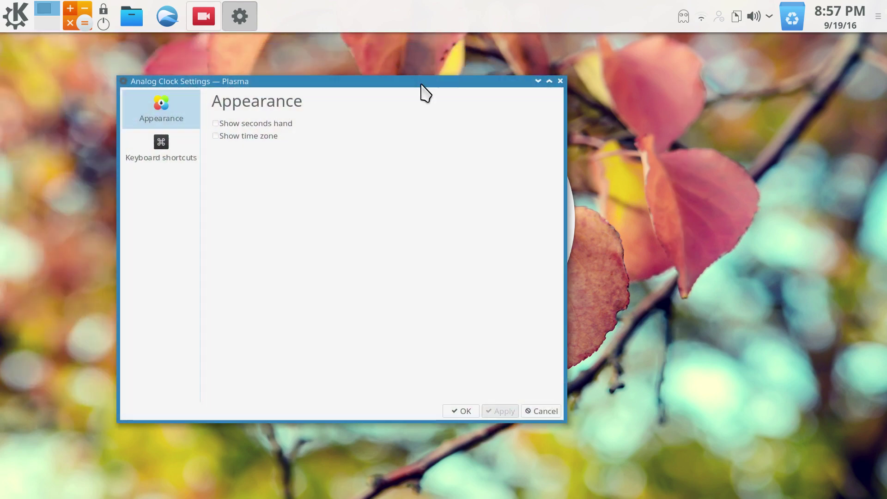
{"action": "left_click", "coordinate": [256, 124]}
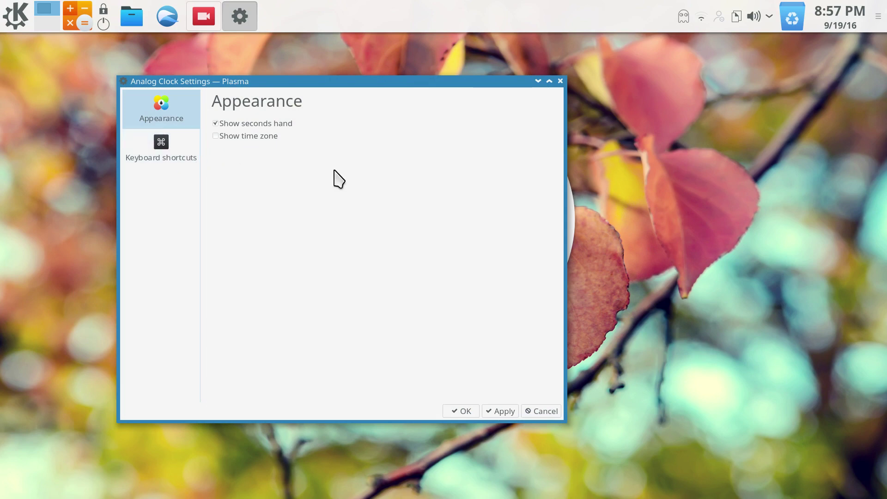
{"action": "left_click", "coordinate": [499, 412]}
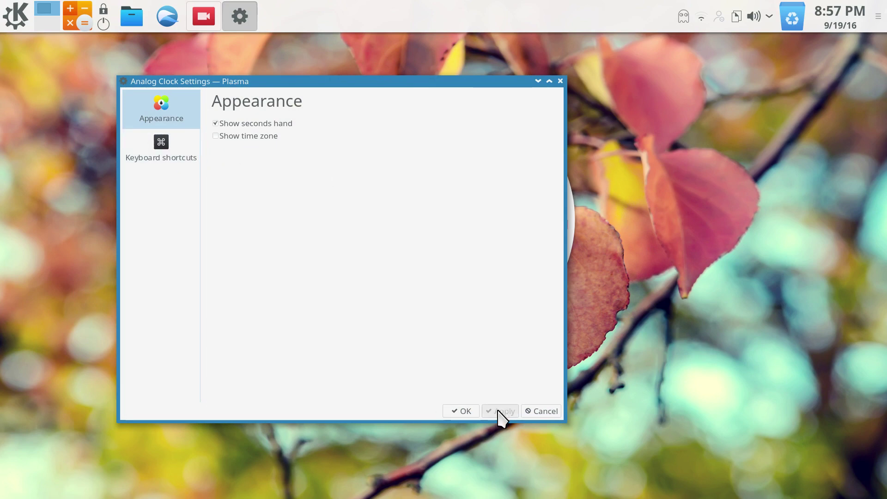
{"action": "left_click", "coordinate": [464, 412]}
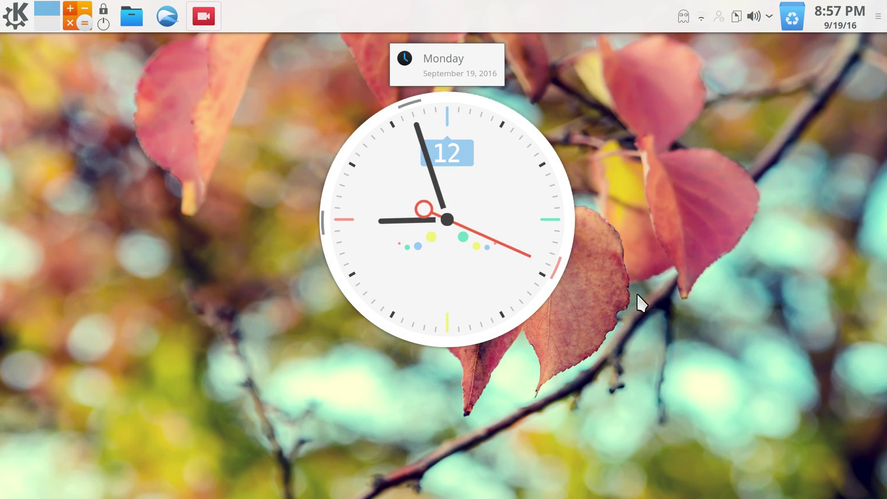
Step: Open the desktop configuration from the clock's Desktop Options and apply the grey wallpaper with the blue gear and flames
{"action": "right_click", "coordinate": [640, 275]}
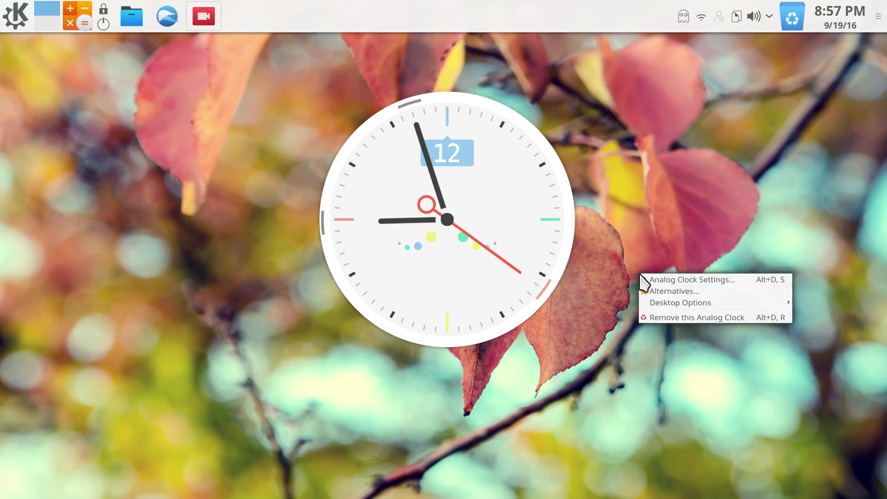
{"action": "mouse_move", "coordinate": [673, 305]}
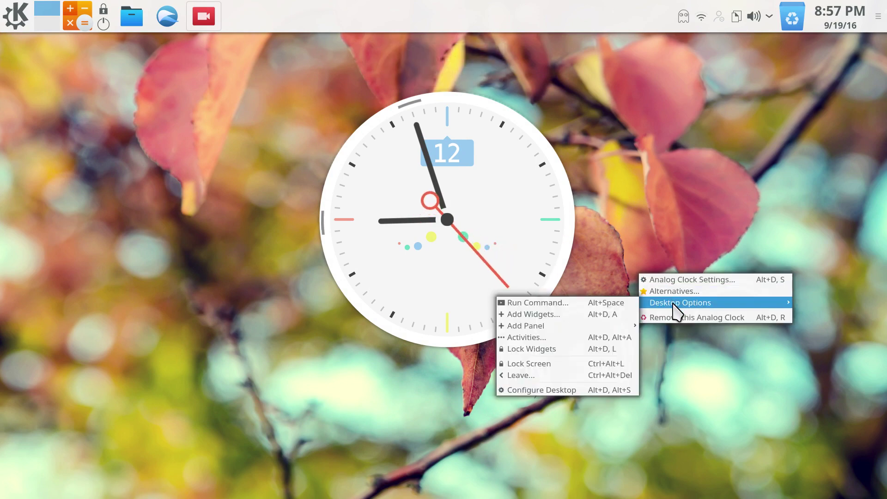
{"action": "left_click", "coordinate": [580, 388]}
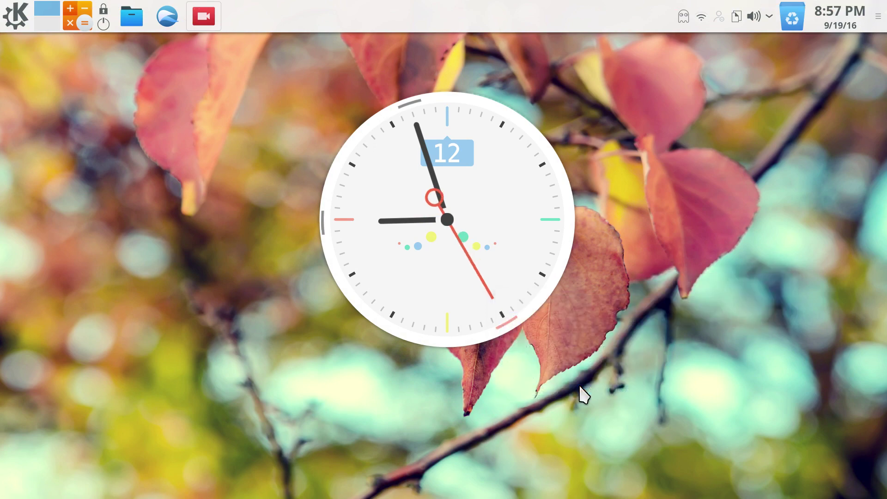
{"action": "scroll", "coordinate": [369, 236], "scroll_direction": "down", "scroll_amount": 2}
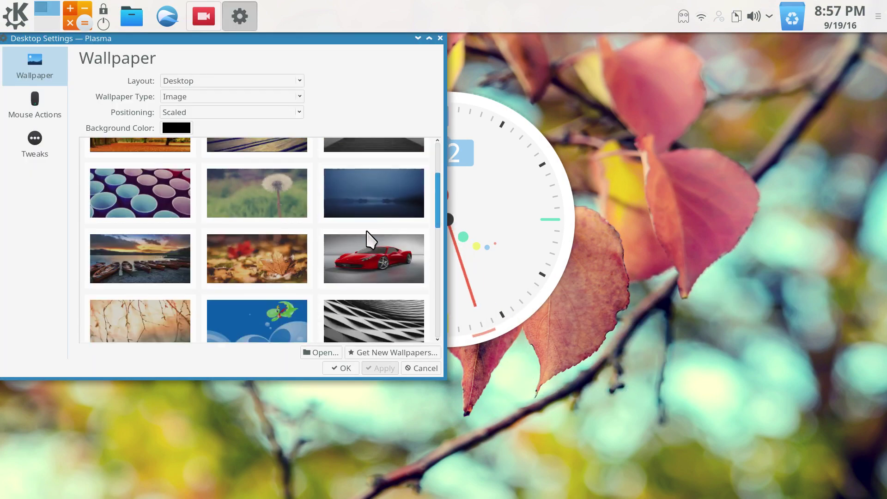
{"action": "scroll", "coordinate": [368, 194], "scroll_direction": "down", "scroll_amount": 6}
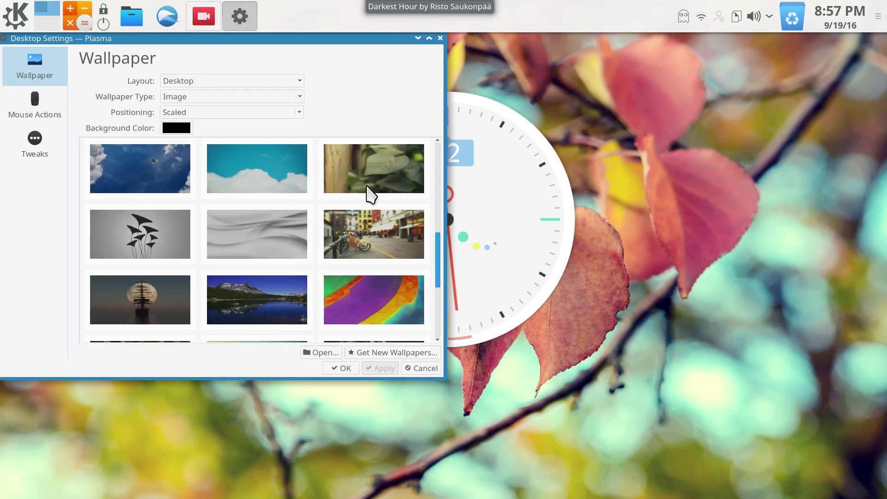
{"action": "scroll", "coordinate": [368, 191], "scroll_direction": "down", "scroll_amount": 1}
{"action": "left_click", "coordinate": [154, 236]}
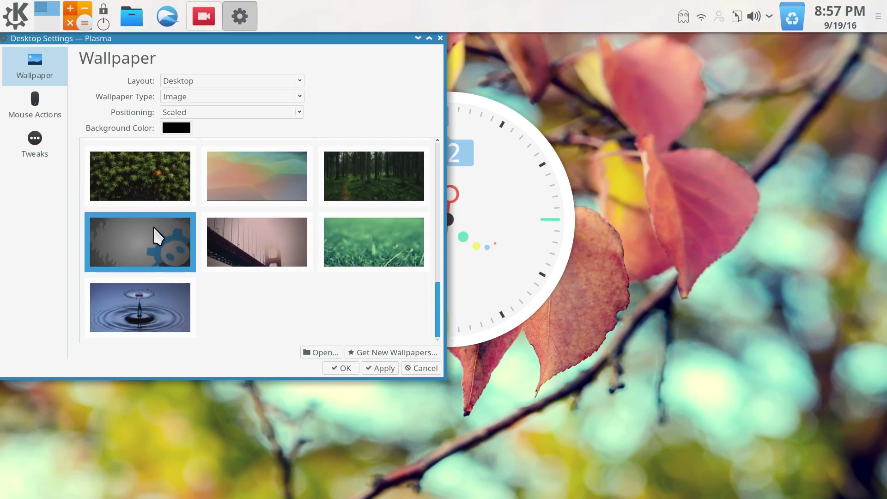
{"action": "left_click", "coordinate": [385, 371]}
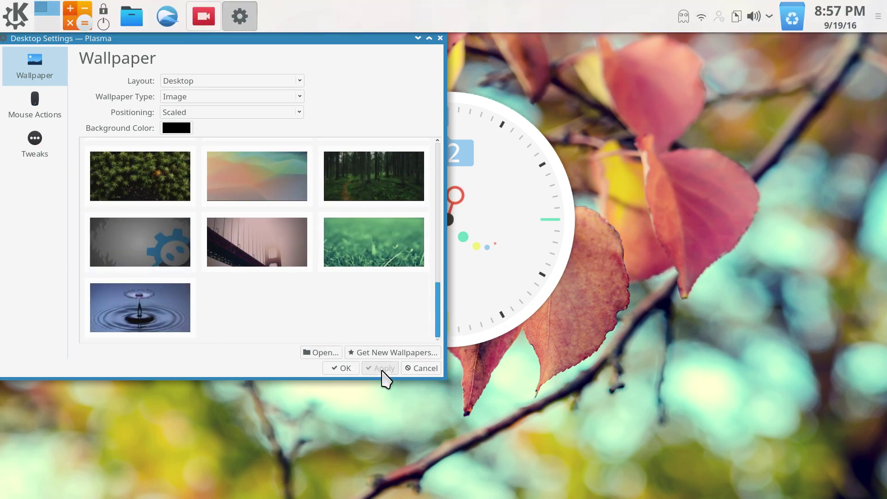
{"action": "left_click", "coordinate": [345, 369]}
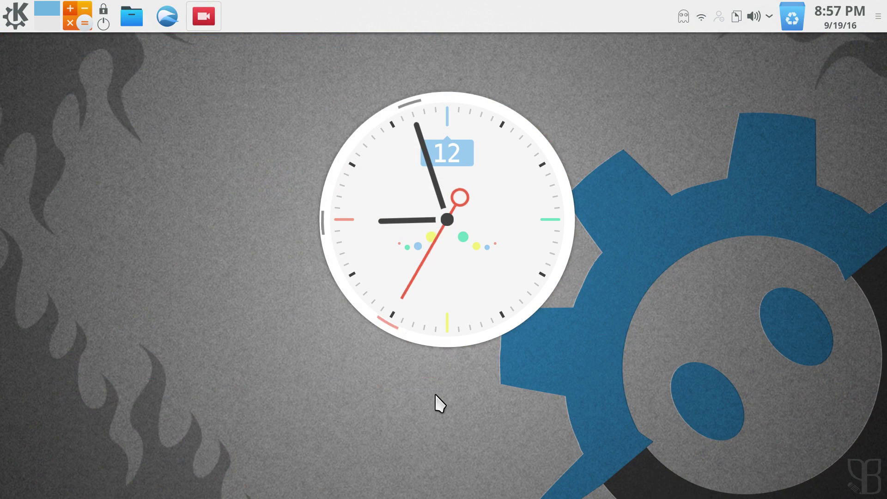
Step: View the Analog Clock's pop-up monthly calendar twice, closing it each time
{"action": "mouse_move", "coordinate": [491, 259]}
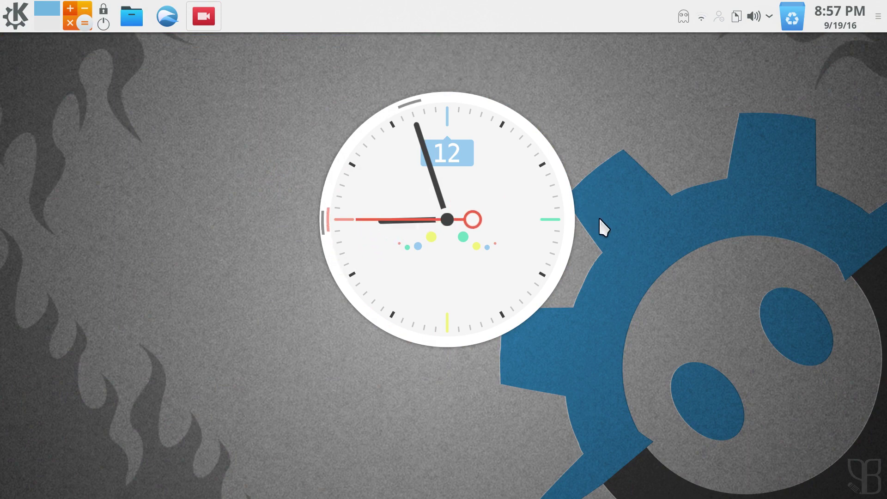
{"action": "left_click", "coordinate": [532, 198]}
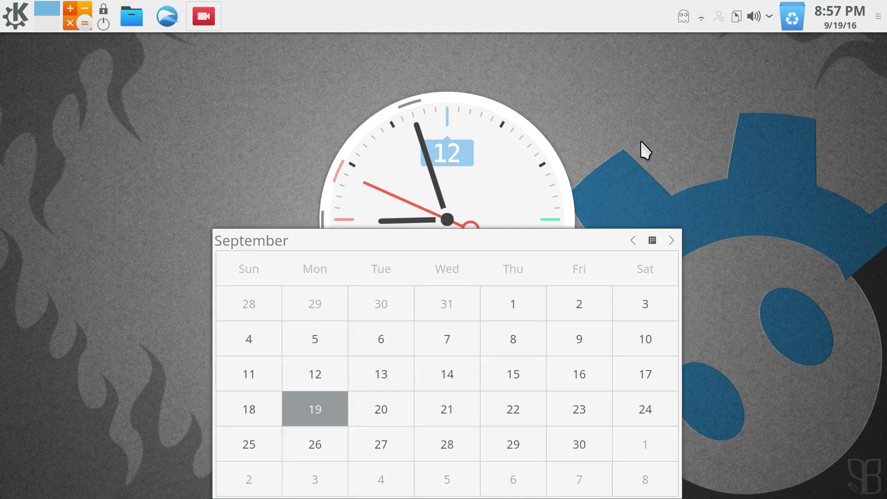
{"action": "left_click", "coordinate": [550, 173]}
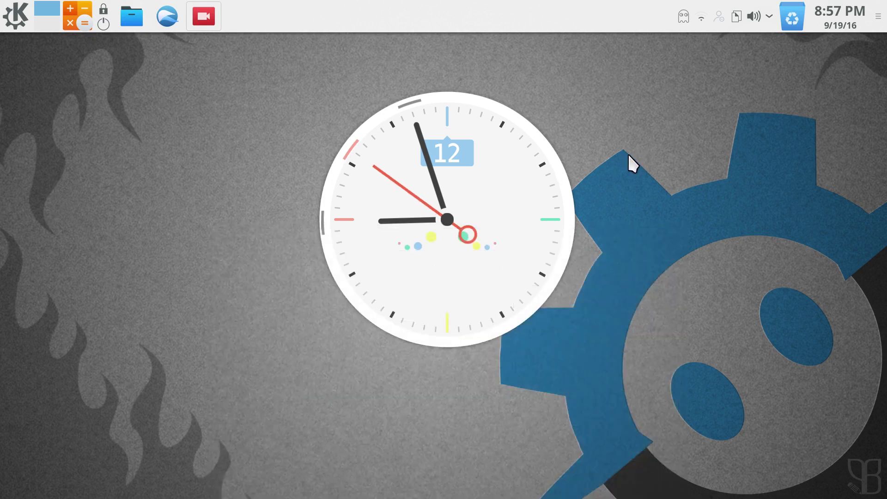
{"action": "left_click", "coordinate": [467, 155]}
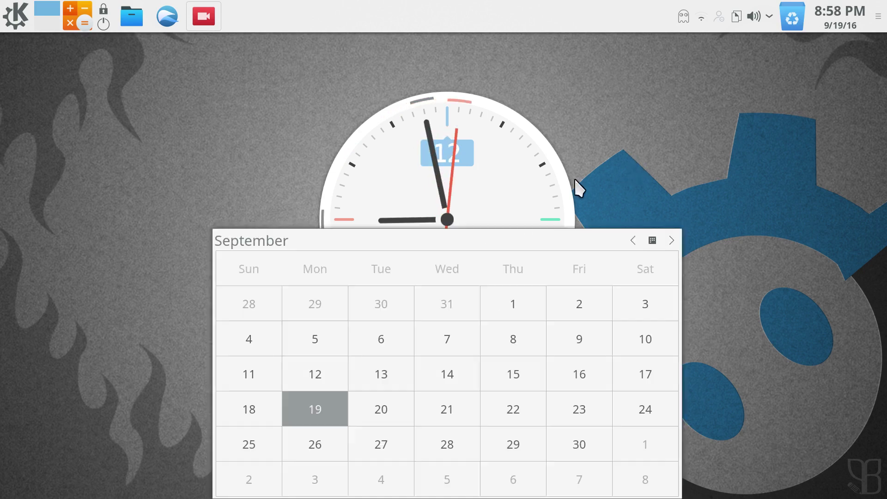
{"action": "left_click", "coordinate": [631, 171]}
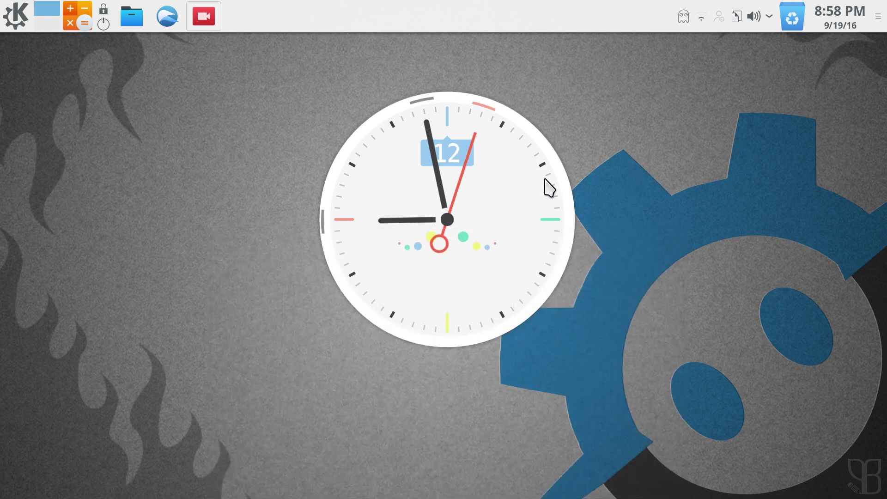
Step: Shrink the Analog Clock slightly and place it over the blue gear in the desktop's lower-right area
{"action": "mouse_move", "coordinate": [545, 178]}
{"action": "left_click_drag", "start_coordinate": [545, 179], "coordinate": [832, 337]}
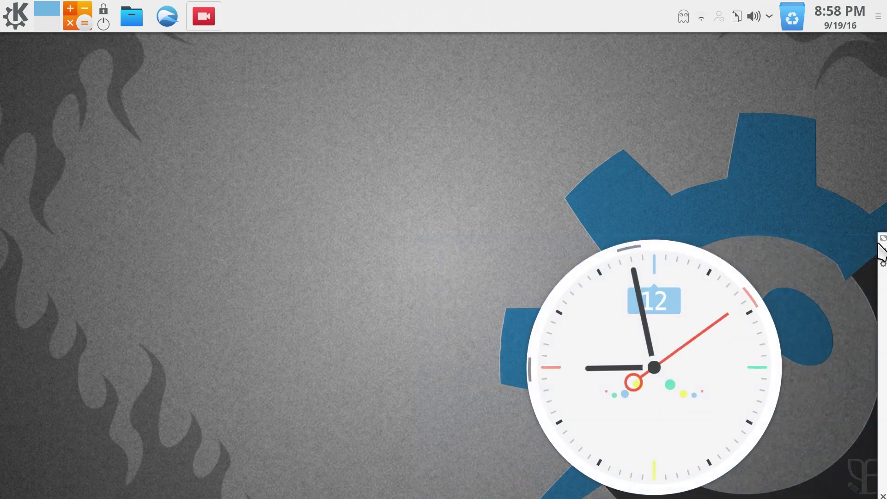
{"action": "left_click_drag", "start_coordinate": [882, 244], "coordinate": [679, 283]}
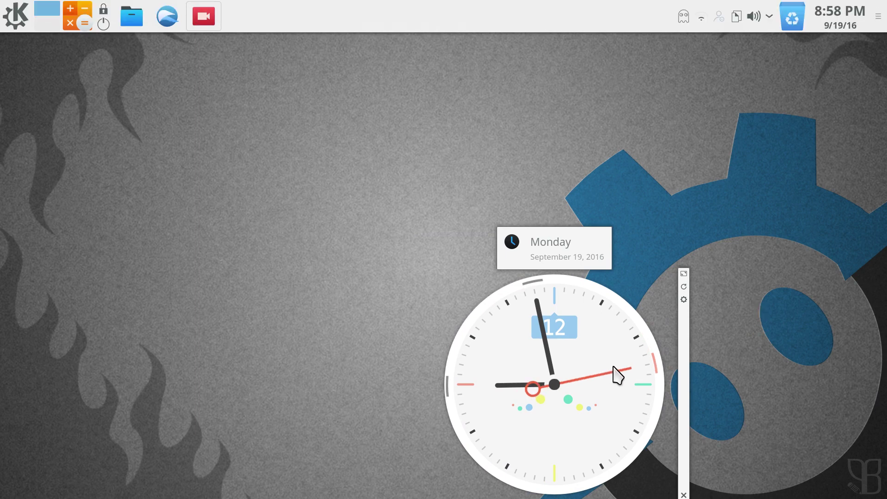
{"action": "left_click", "coordinate": [636, 352]}
{"action": "left_click", "coordinate": [709, 209]}
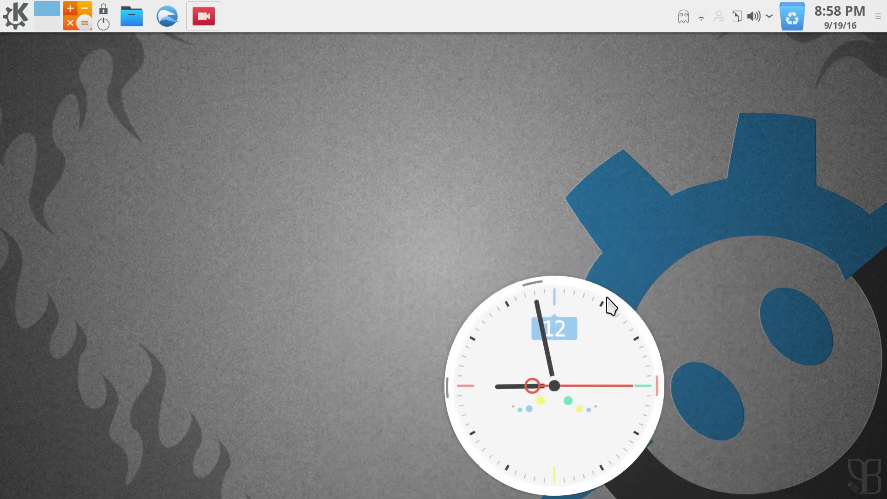
{"action": "left_click_drag", "start_coordinate": [612, 305], "coordinate": [806, 260]}
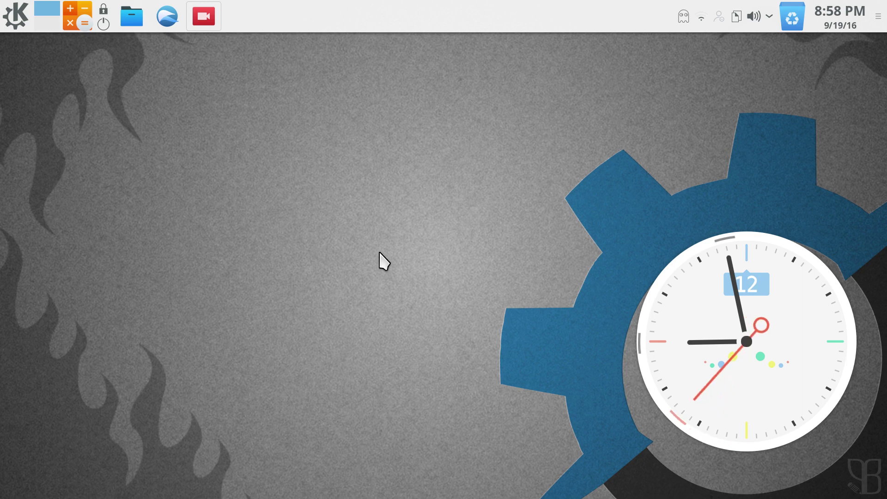
{"action": "right_click", "coordinate": [340, 163]}
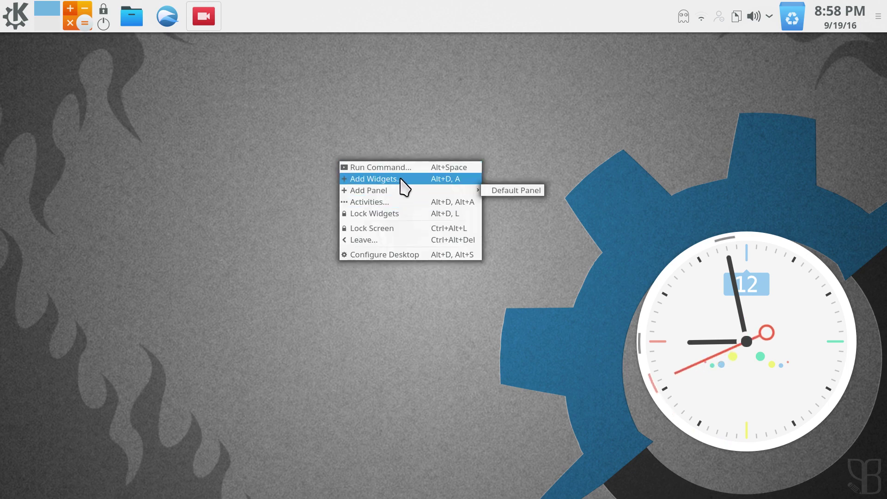
{"action": "mouse_move", "coordinate": [397, 197]}
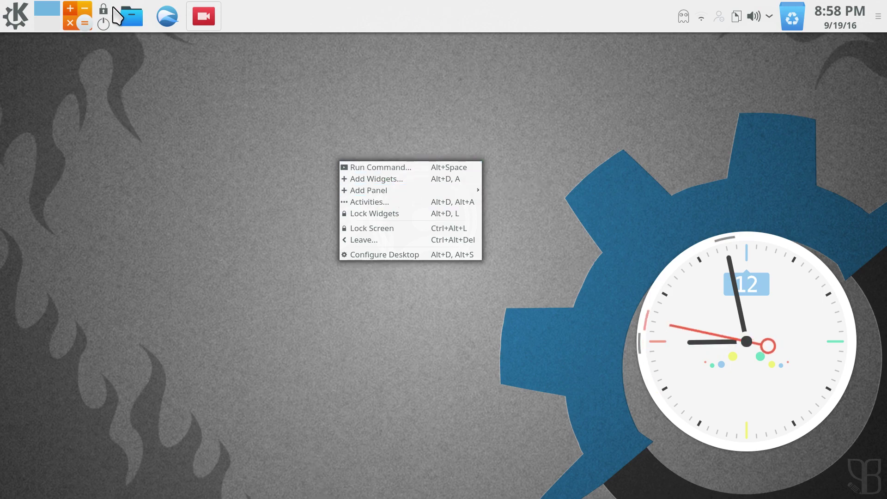
{"action": "left_click", "coordinate": [257, 128]}
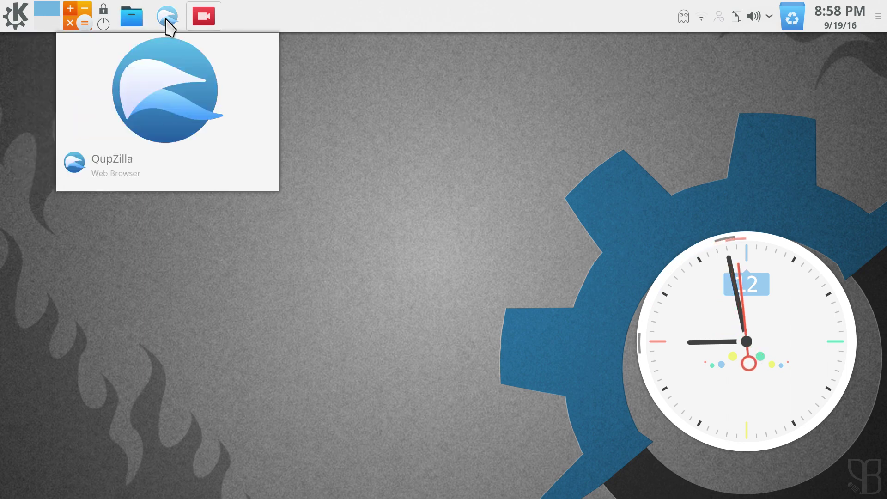
{"action": "left_click", "coordinate": [16, 24]}
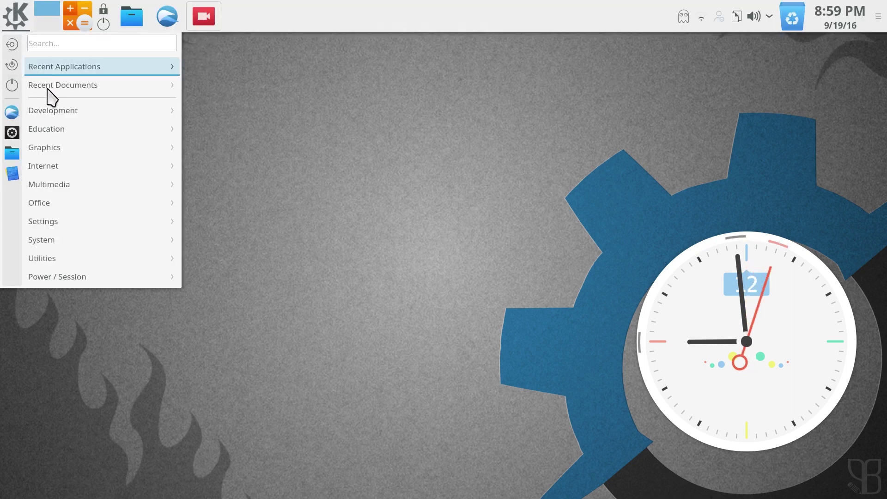
{"action": "left_click", "coordinate": [264, 197]}
{"action": "right_click", "coordinate": [17, 19]}
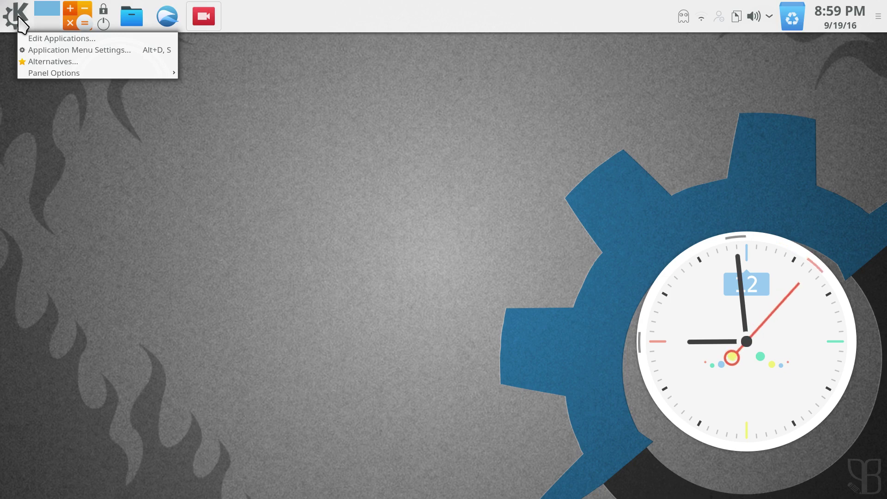
{"action": "left_click", "coordinate": [18, 18]}
Step: Add Konqueror from the application launcher's Internet category to the panel
{"action": "left_click", "coordinate": [17, 17]}
{"action": "mouse_move", "coordinate": [94, 166]}
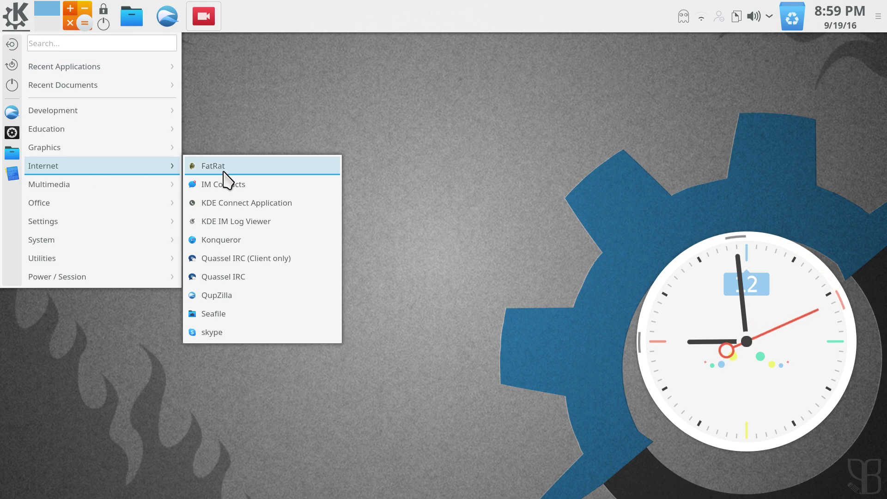
{"action": "right_click", "coordinate": [236, 248]}
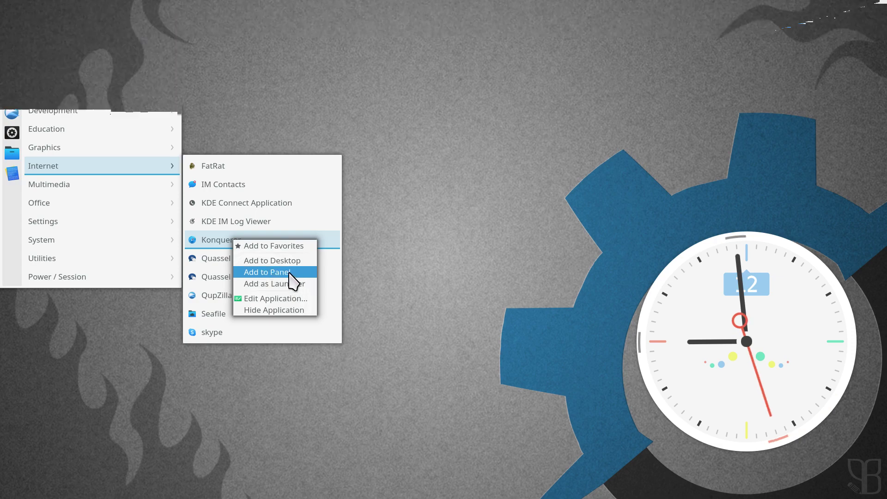
{"action": "left_click", "coordinate": [290, 272]}
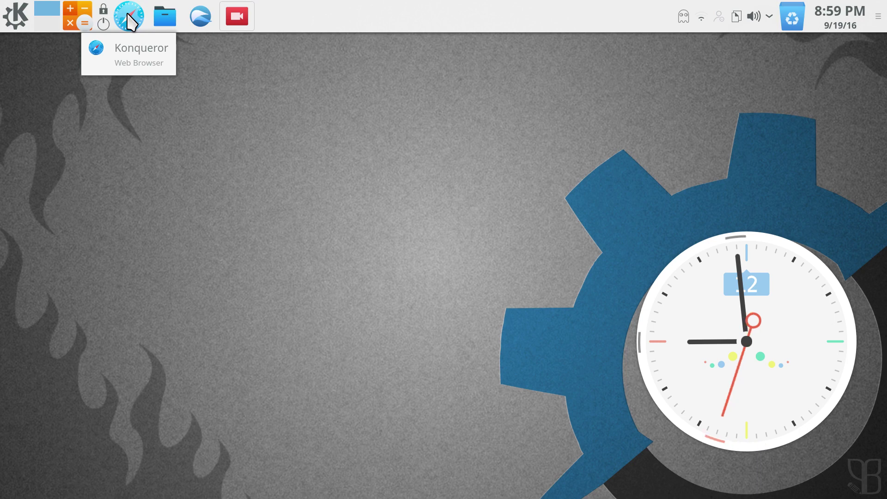
Step: Enter panel editing, move the Konqueror icon beside the system tray and back beside the lock and power icons, and leave editing
{"action": "right_click", "coordinate": [481, 11]}
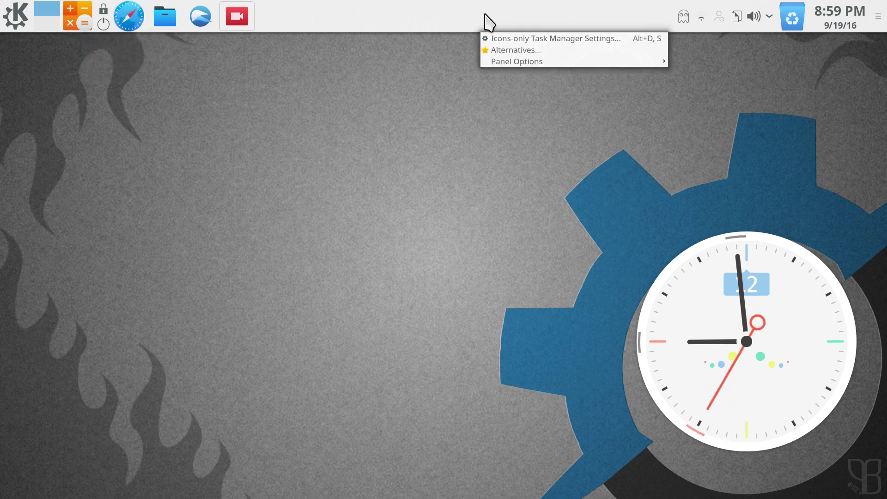
{"action": "mouse_move", "coordinate": [524, 70]}
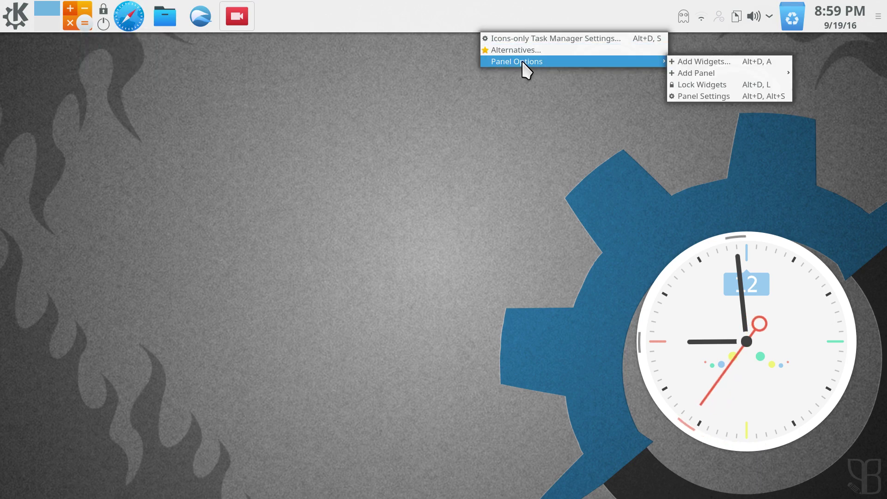
{"action": "left_click", "coordinate": [703, 96]}
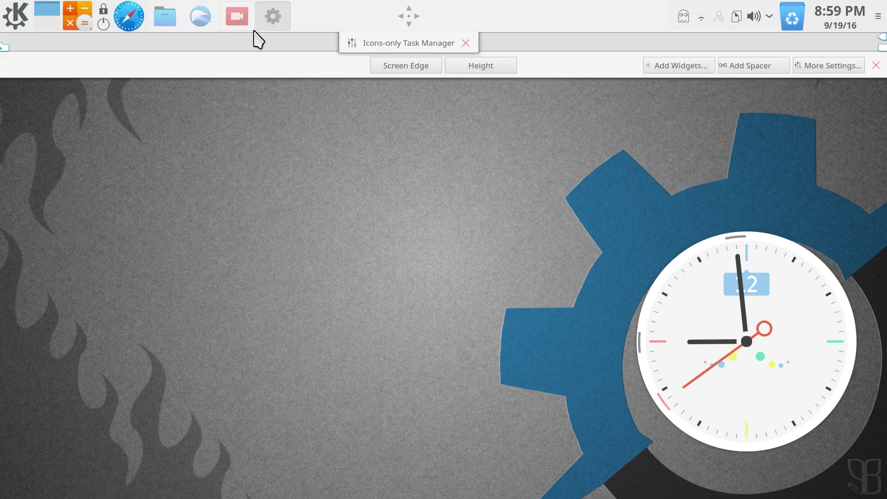
{"action": "mouse_move", "coordinate": [135, 35]}
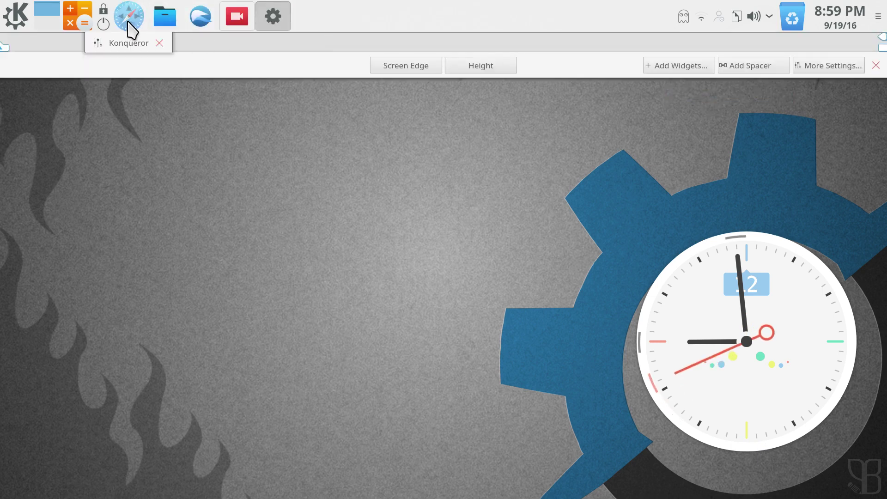
{"action": "left_click_drag", "start_coordinate": [132, 30], "coordinate": [159, 27]}
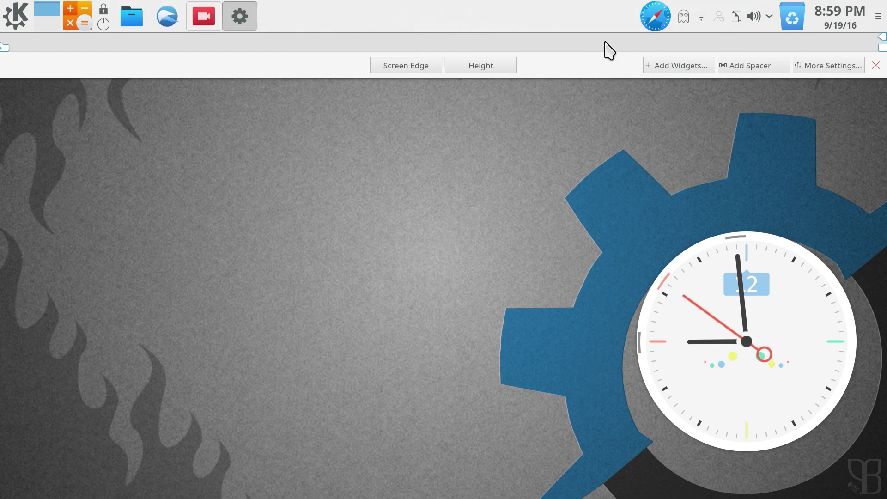
{"action": "mouse_move", "coordinate": [655, 27]}
{"action": "left_click_drag", "start_coordinate": [653, 24], "coordinate": [130, 14]}
{"action": "left_click", "coordinate": [193, 121]}
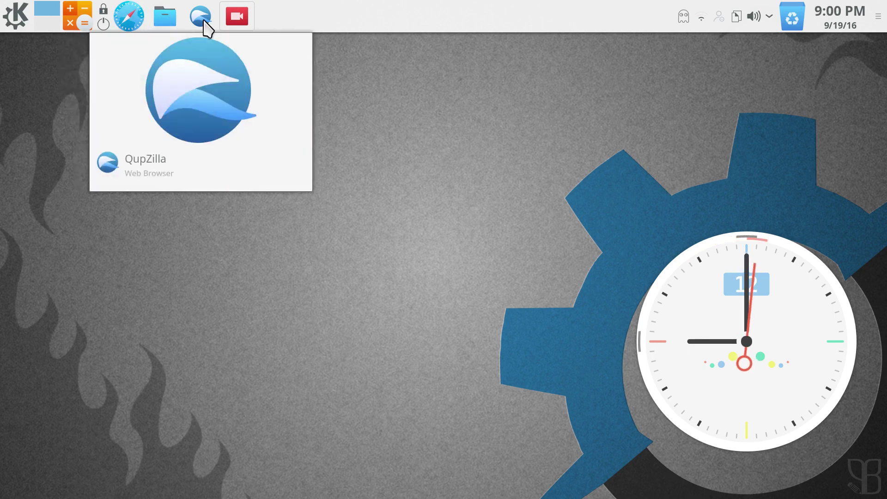
{"action": "left_click", "coordinate": [81, 18]}
{"action": "right_click", "coordinate": [82, 19]}
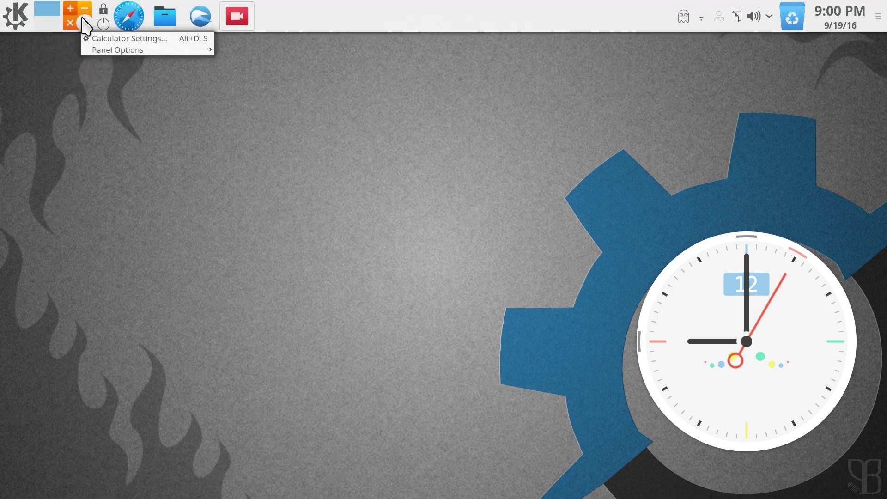
{"action": "left_click", "coordinate": [73, 78]}
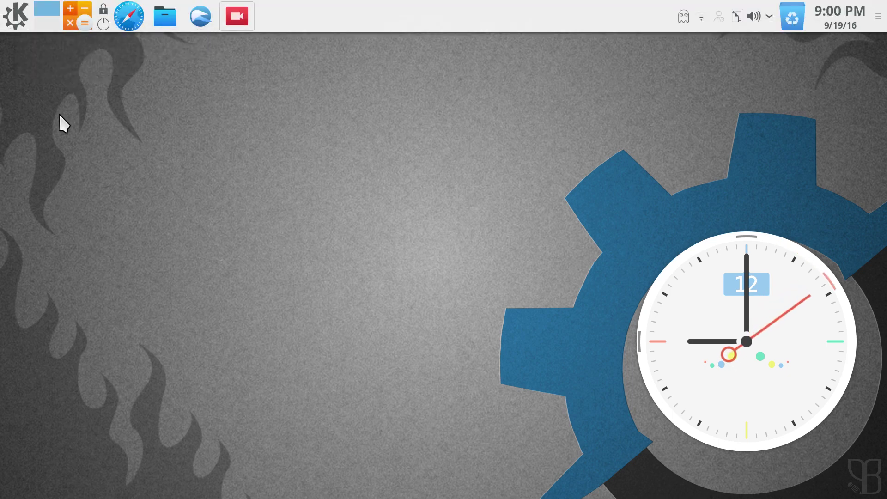
Step: Open System Settings from the Settings category of the application launcher
{"action": "left_click", "coordinate": [22, 21]}
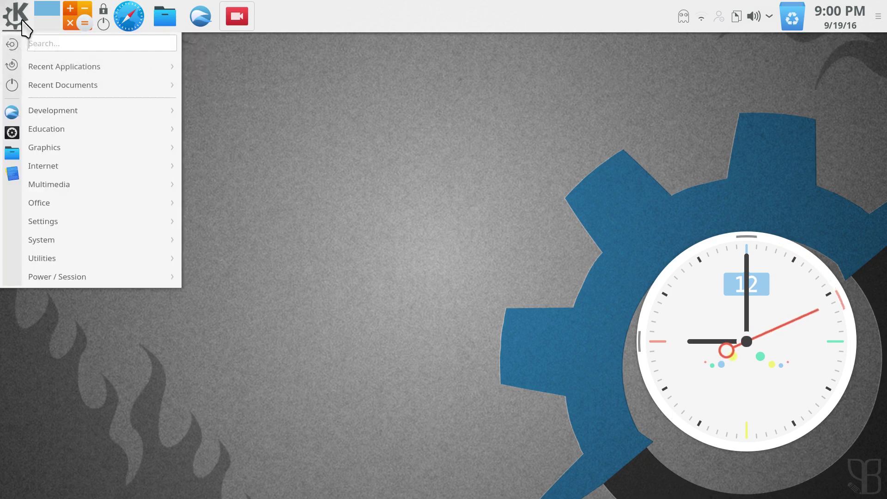
{"action": "mouse_move", "coordinate": [69, 224]}
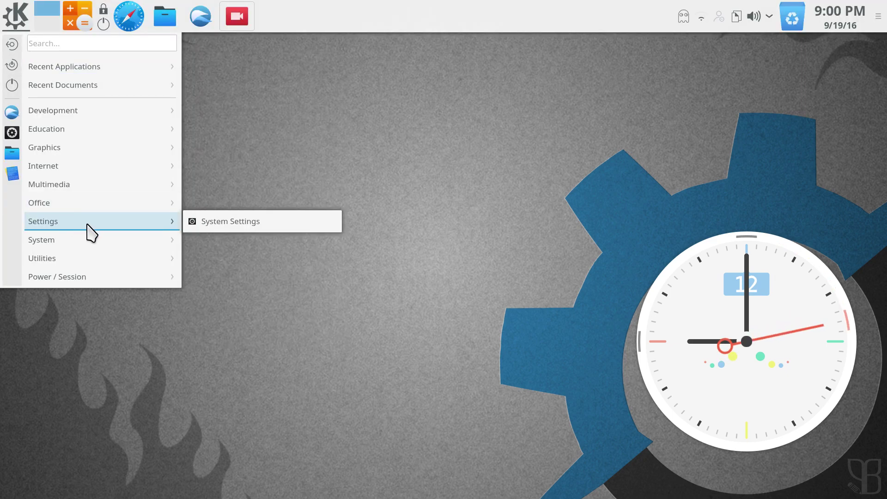
{"action": "left_click", "coordinate": [244, 235]}
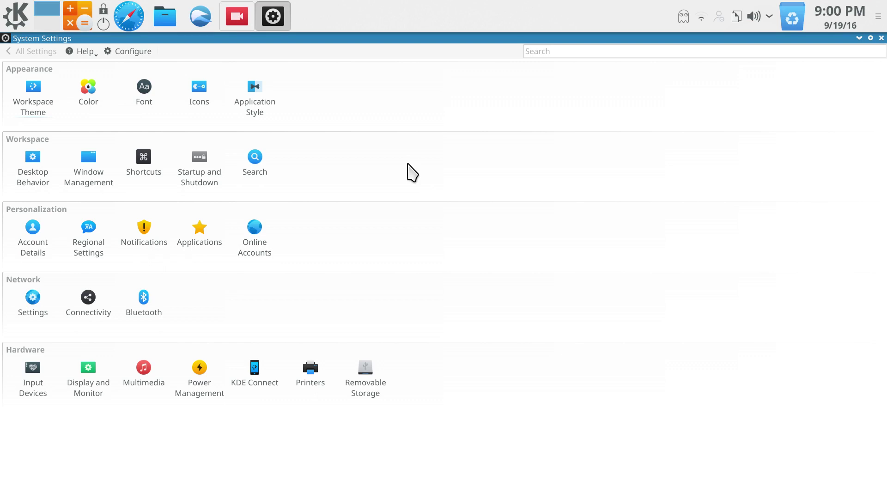
Step: Apply the Breeze look and feel in the Workspace Theme settings
{"action": "mouse_move", "coordinate": [37, 101]}
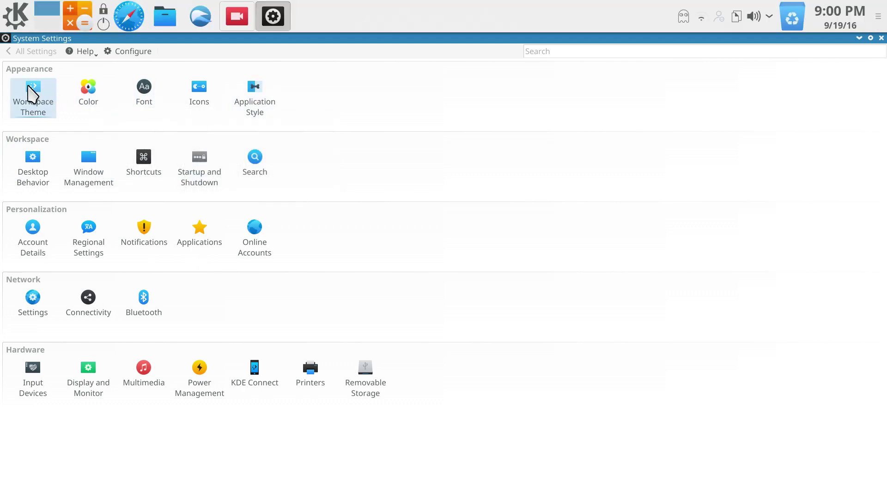
{"action": "left_click", "coordinate": [28, 90]}
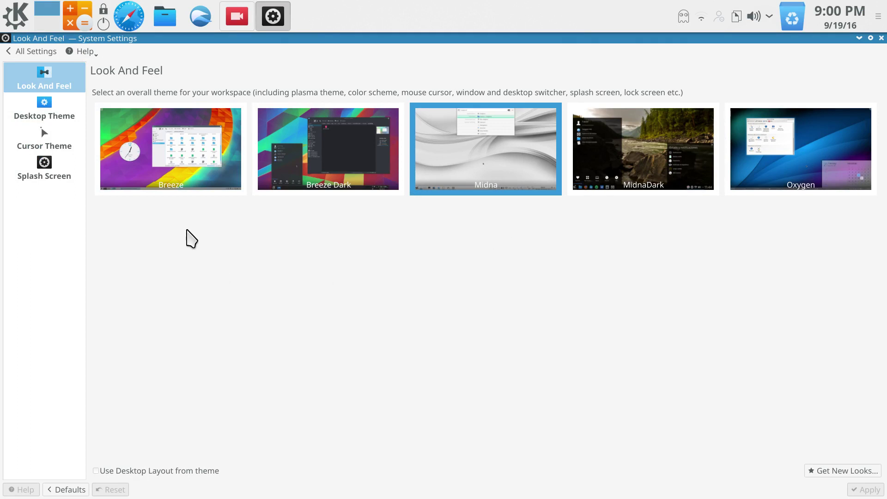
{"action": "left_click", "coordinate": [173, 168]}
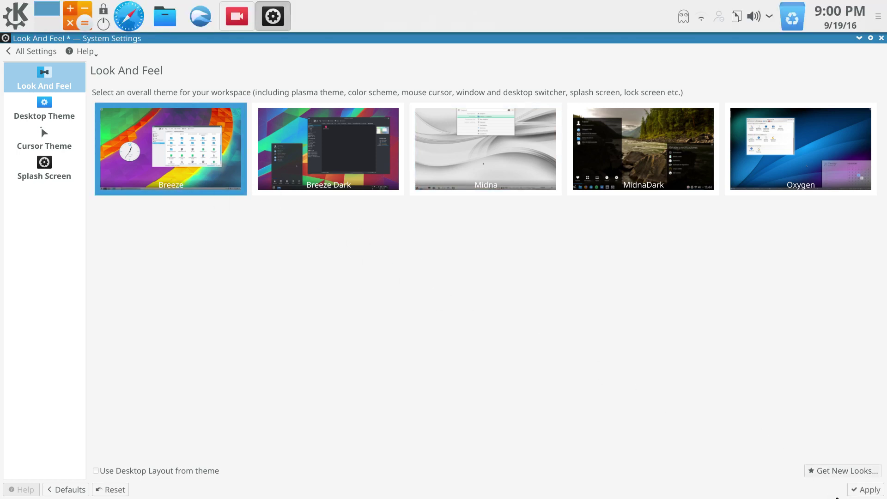
{"action": "left_click", "coordinate": [859, 493]}
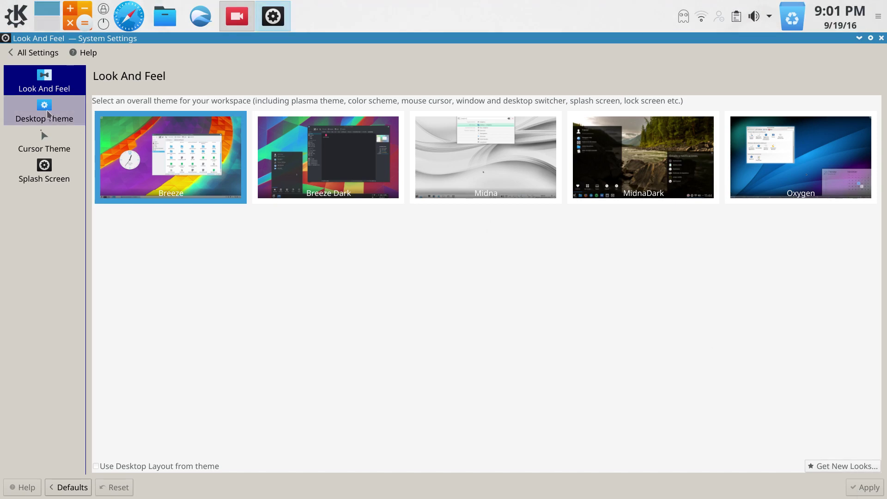
Step: Apply Breeze Dark as the desktop theme
{"action": "left_click", "coordinate": [48, 114]}
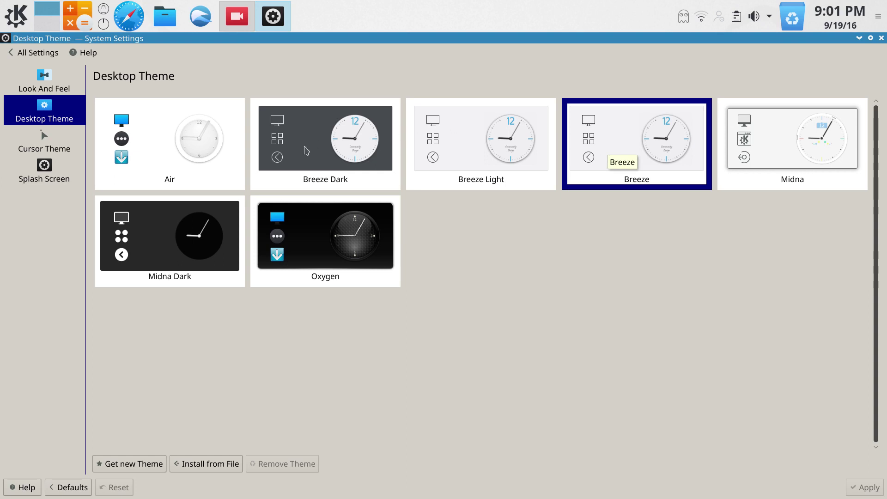
{"action": "left_click", "coordinate": [305, 150]}
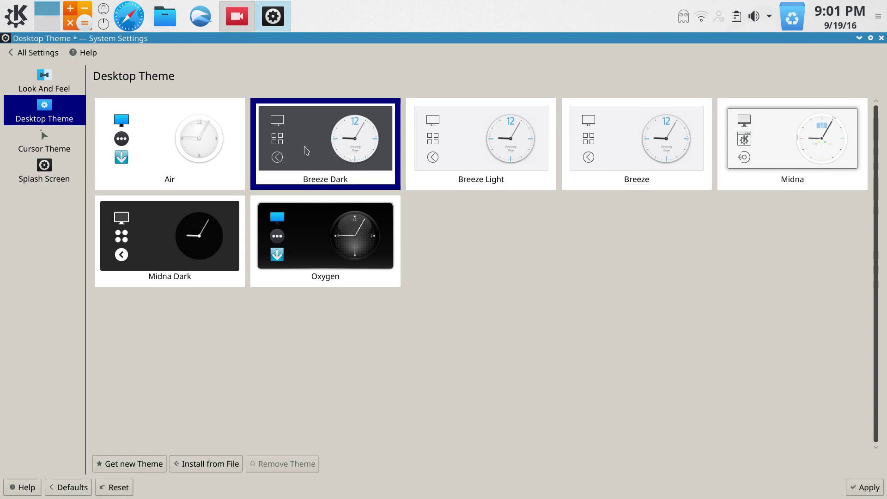
{"action": "left_click", "coordinate": [857, 489]}
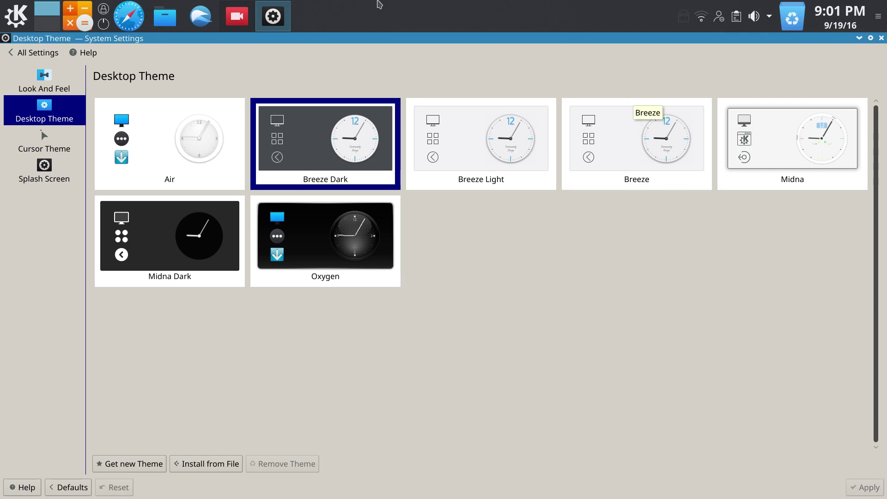
Step: Apply the Breeze Snow mouse cursor theme, keeping size 48
{"action": "left_click", "coordinate": [44, 139]}
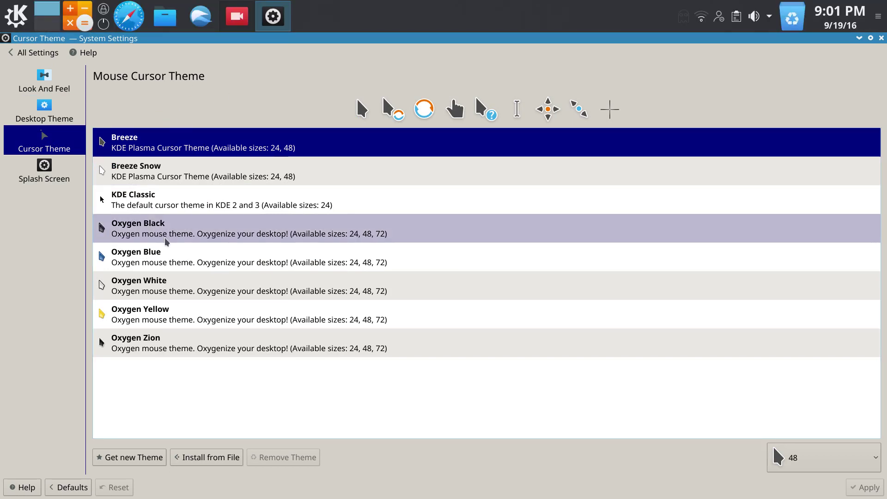
{"action": "left_click", "coordinate": [169, 177]}
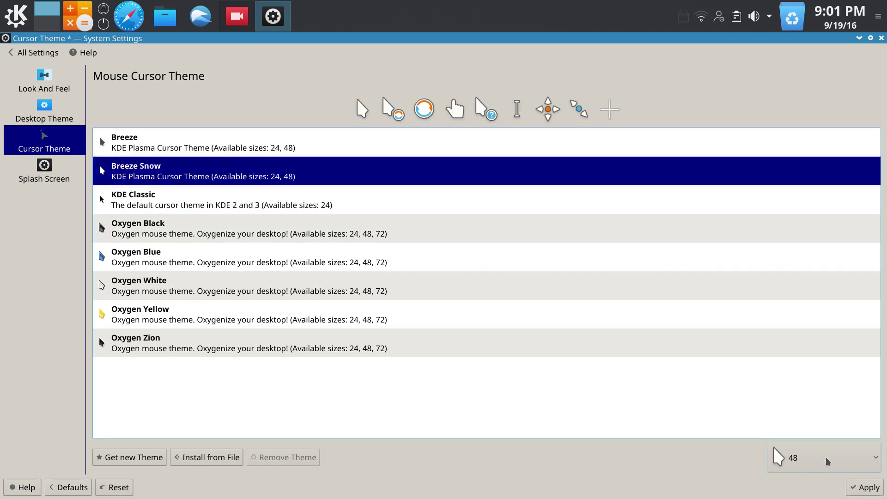
{"action": "left_click", "coordinate": [838, 465]}
{"action": "left_click", "coordinate": [838, 465]}
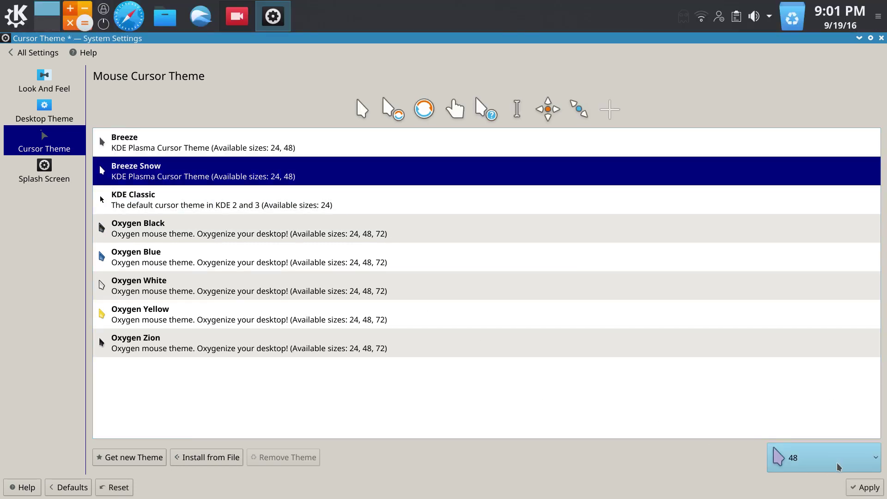
{"action": "left_click", "coordinate": [869, 492]}
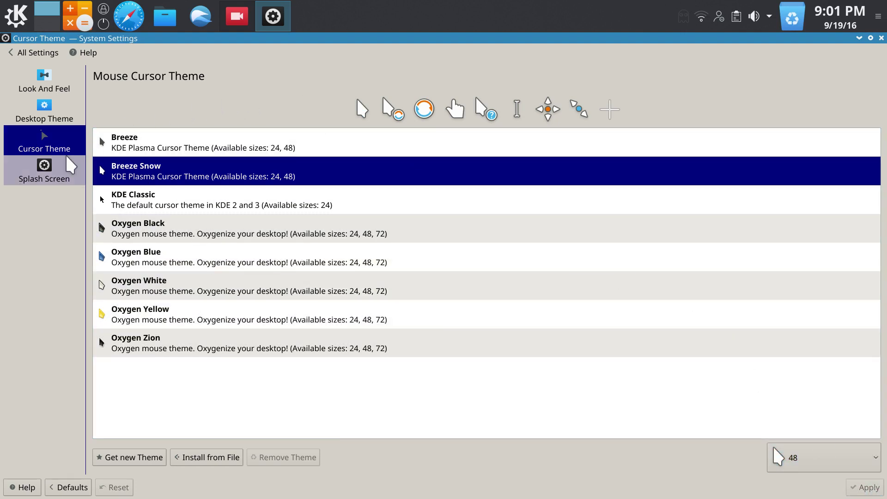
Step: Choose the Midna splash screen and apply it while returning to the overview of all settings
{"action": "left_click", "coordinate": [57, 176]}
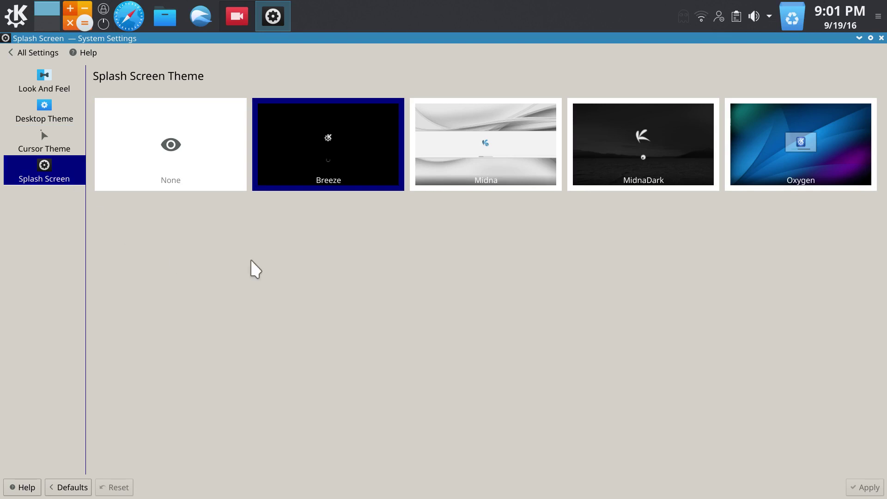
{"action": "left_click", "coordinate": [517, 161]}
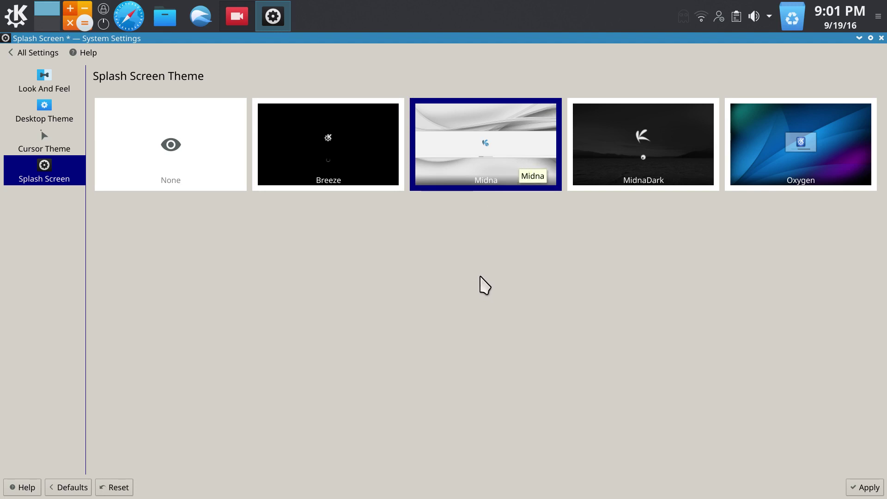
{"action": "left_click", "coordinate": [20, 52]}
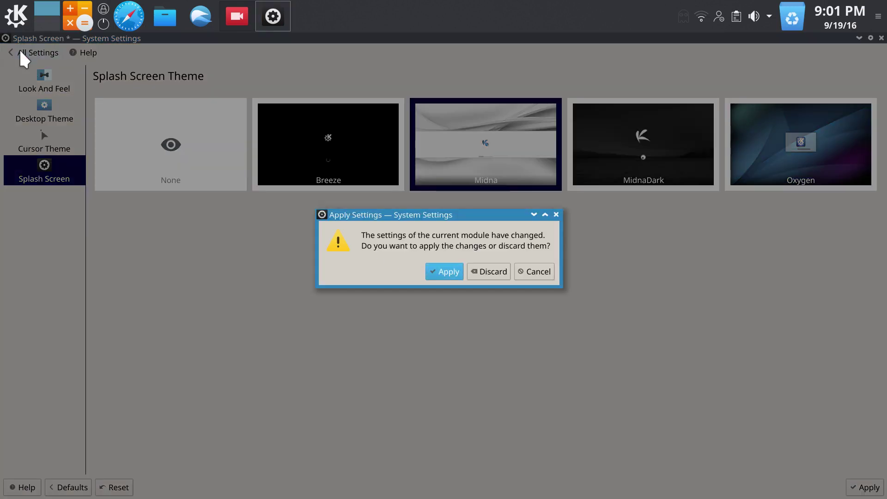
{"action": "left_click", "coordinate": [440, 273]}
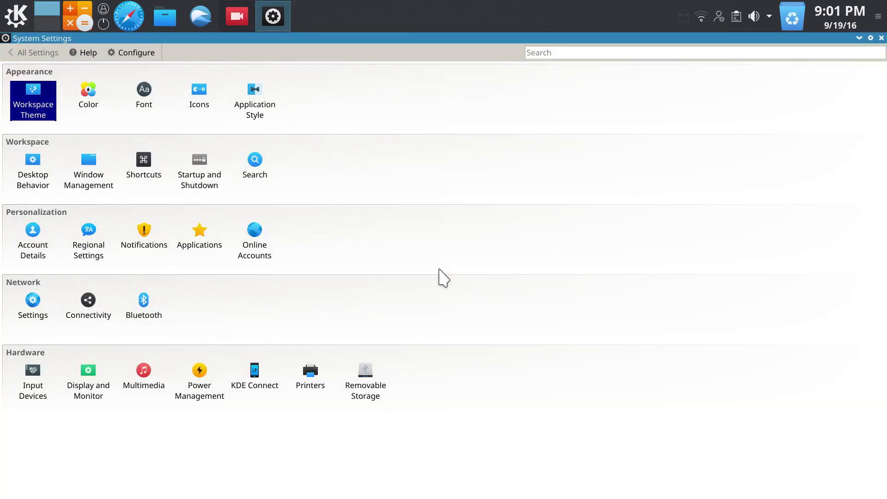
Step: Examine the available application color schemes, the Fonts settings and the dialog for adjusting all fonts
{"action": "left_click", "coordinate": [92, 108]}
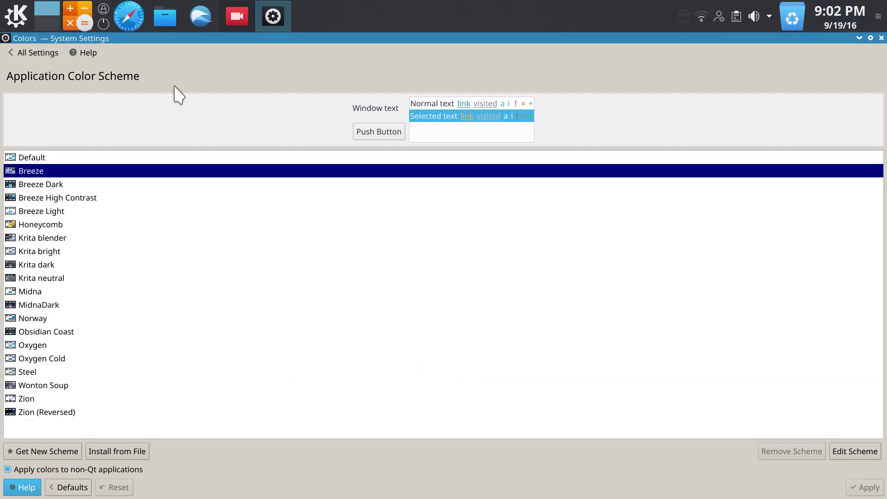
{"action": "left_click", "coordinate": [21, 58]}
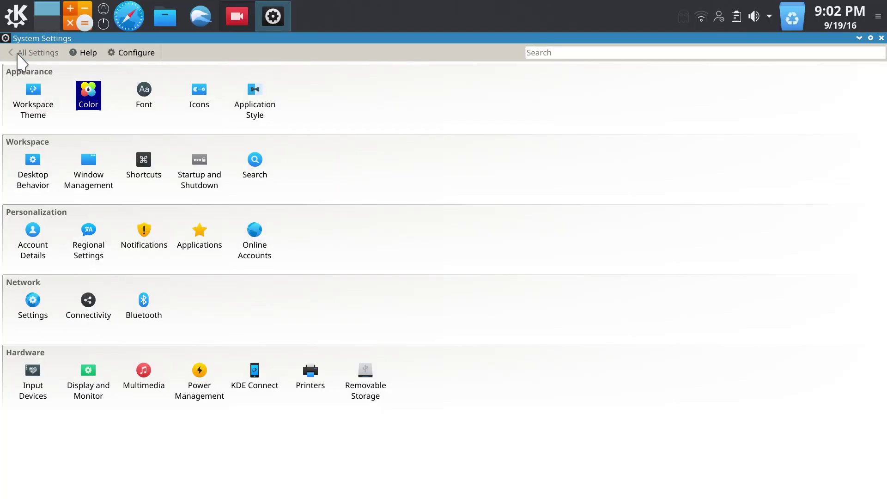
{"action": "mouse_move", "coordinate": [144, 93]}
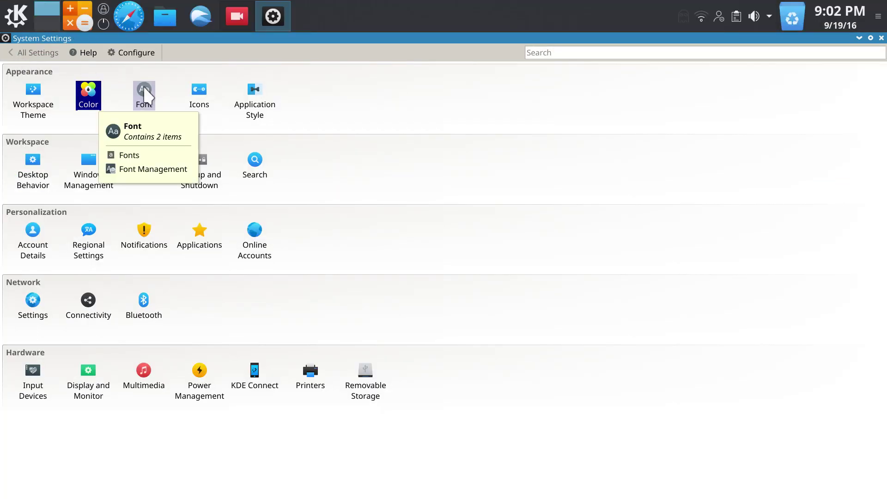
{"action": "left_click", "coordinate": [146, 94]}
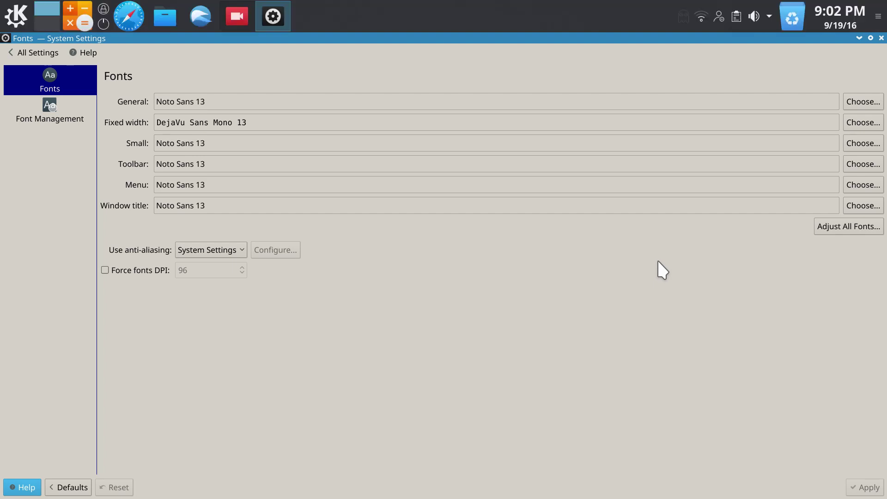
{"action": "left_click", "coordinate": [862, 231]}
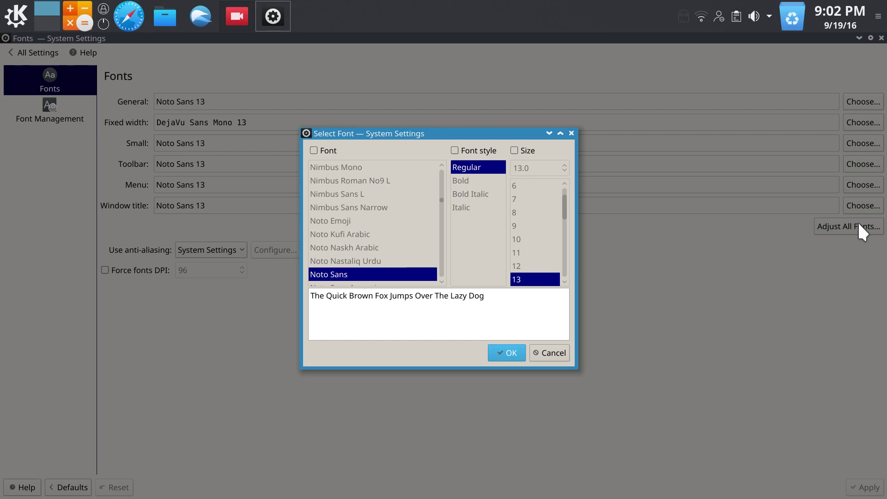
{"action": "left_click", "coordinate": [570, 134]}
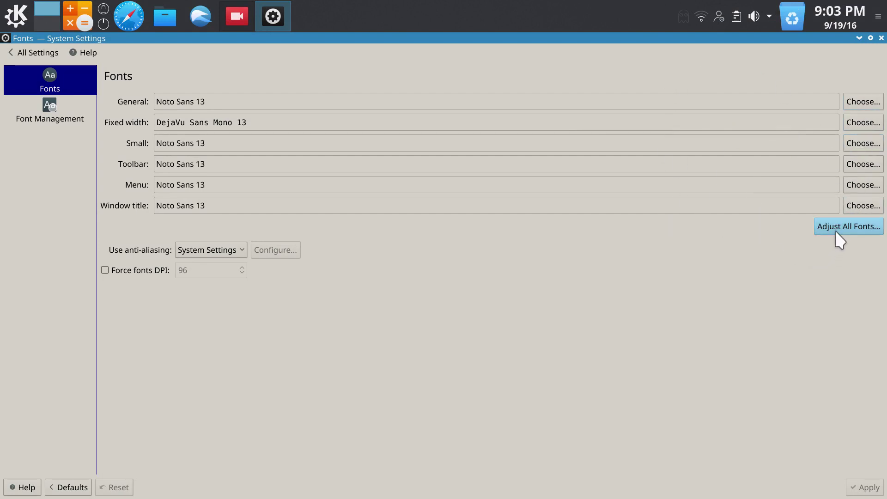
Step: Enable adjusting the font, font style and size for all system fonts together
{"action": "left_click", "coordinate": [837, 228]}
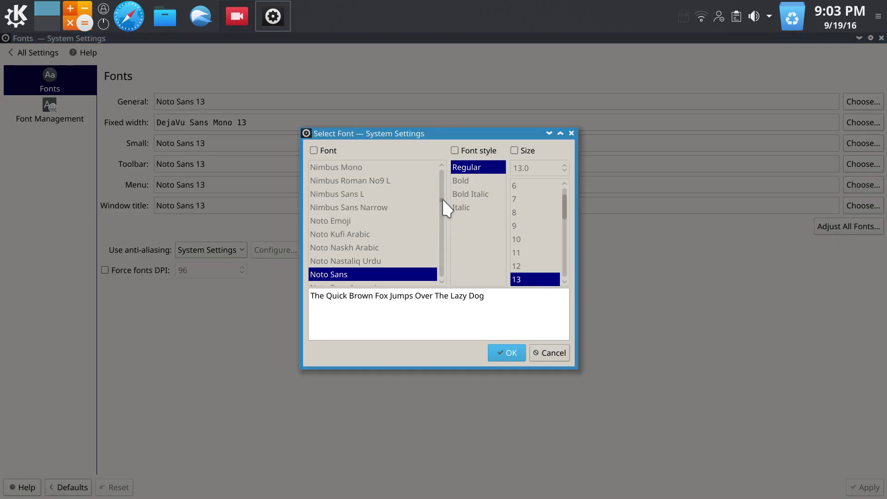
{"action": "left_click", "coordinate": [326, 151]}
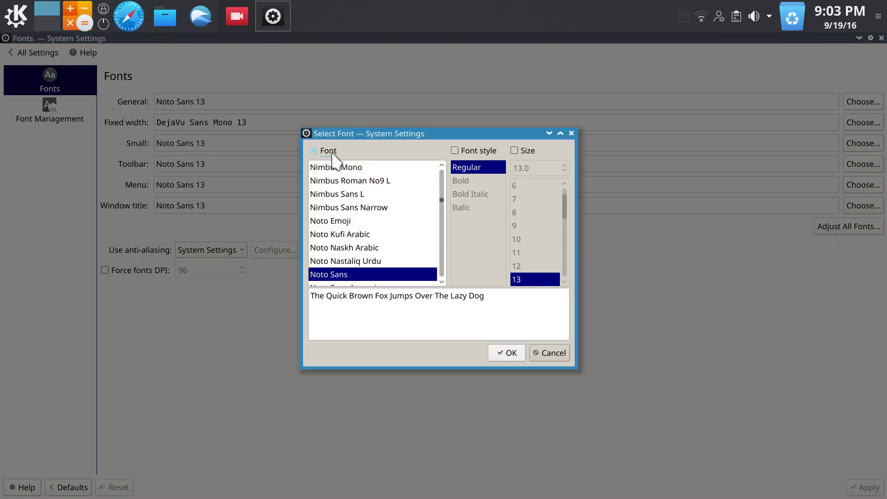
{"action": "mouse_move", "coordinate": [442, 206]}
{"action": "left_mouse_down"}
{"action": "mouse_move", "coordinate": [442, 172]}
{"action": "mouse_move", "coordinate": [444, 279]}
{"action": "mouse_move", "coordinate": [447, 200]}
{"action": "left_mouse_up"}
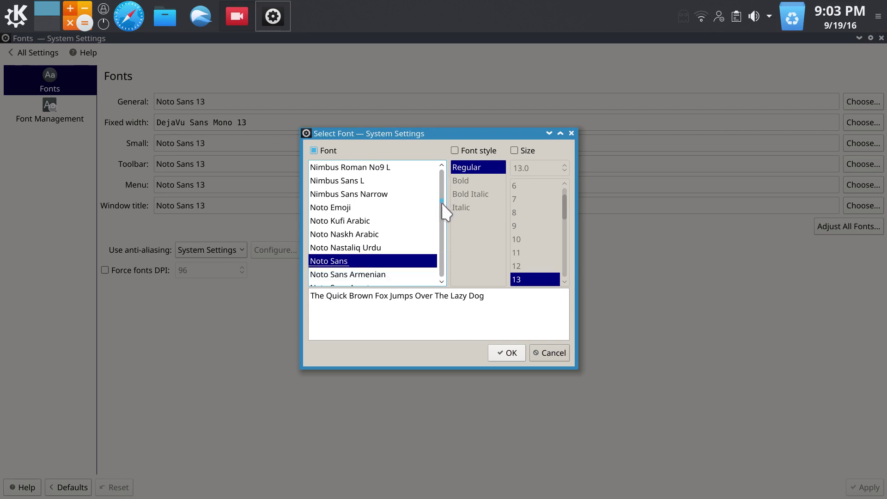
{"action": "left_click", "coordinate": [455, 150]}
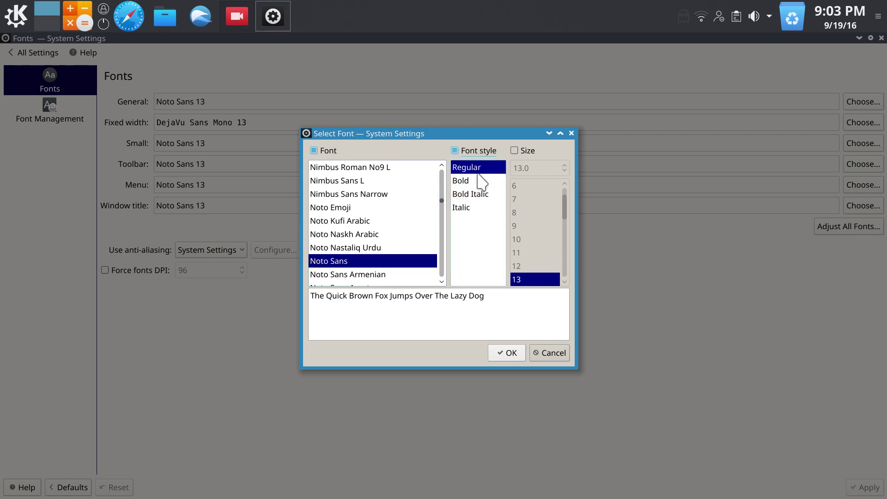
{"action": "left_click", "coordinate": [515, 150]}
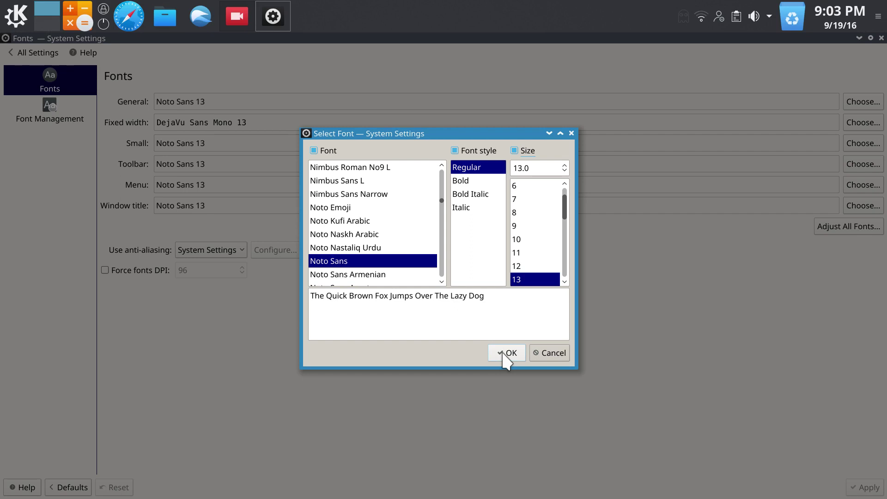
Step: Set the size of all system fonts to 14 and apply the font settings
{"action": "scroll", "coordinate": [538, 252], "scroll_direction": "down", "scroll_amount": 5}
{"action": "scroll", "coordinate": [534, 263], "scroll_direction": "up", "scroll_amount": 3}
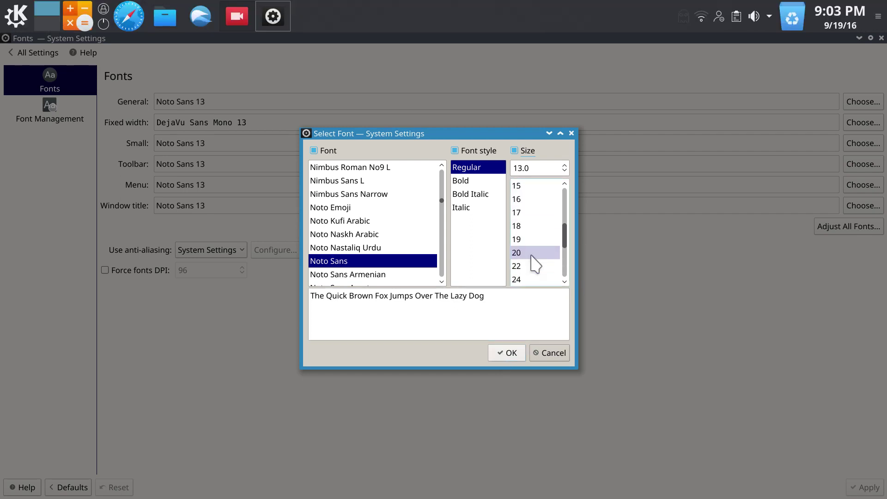
{"action": "scroll", "coordinate": [534, 264], "scroll_direction": "up", "scroll_amount": 4}
{"action": "scroll", "coordinate": [535, 264], "scroll_direction": "down", "scroll_amount": 2}
{"action": "left_click", "coordinate": [527, 240]}
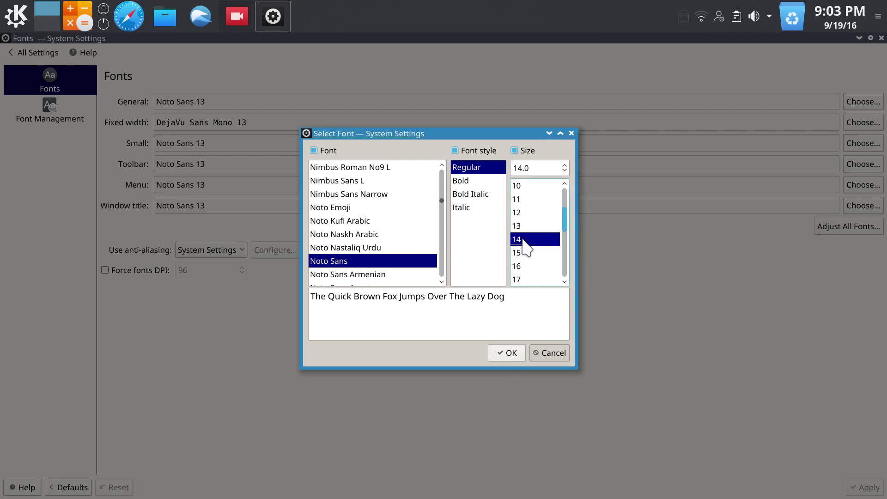
{"action": "left_click", "coordinate": [505, 355]}
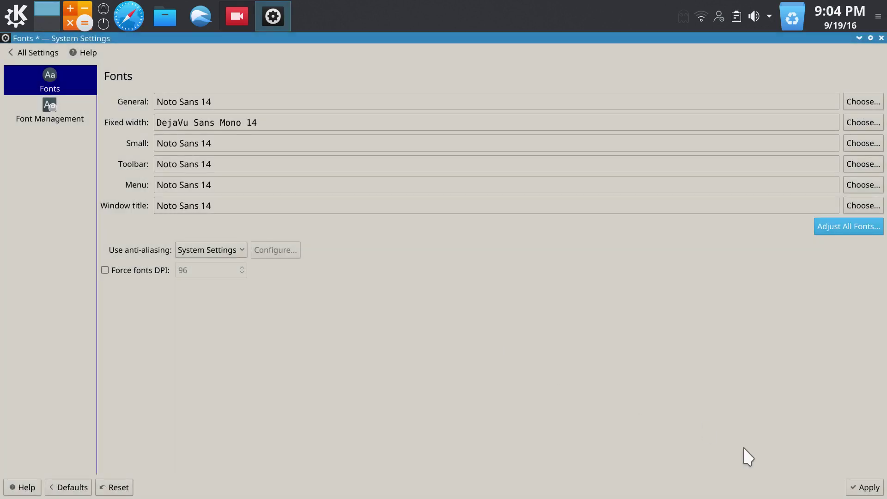
{"action": "left_click", "coordinate": [863, 487]}
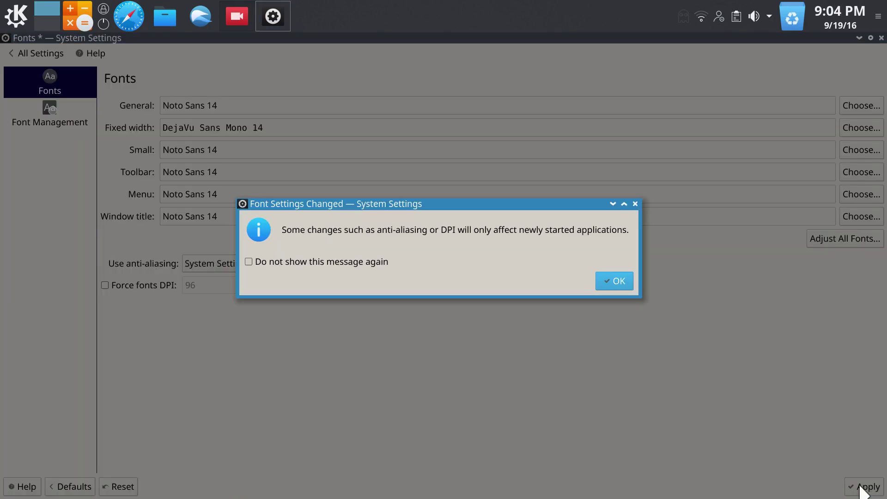
{"action": "left_click", "coordinate": [617, 282]}
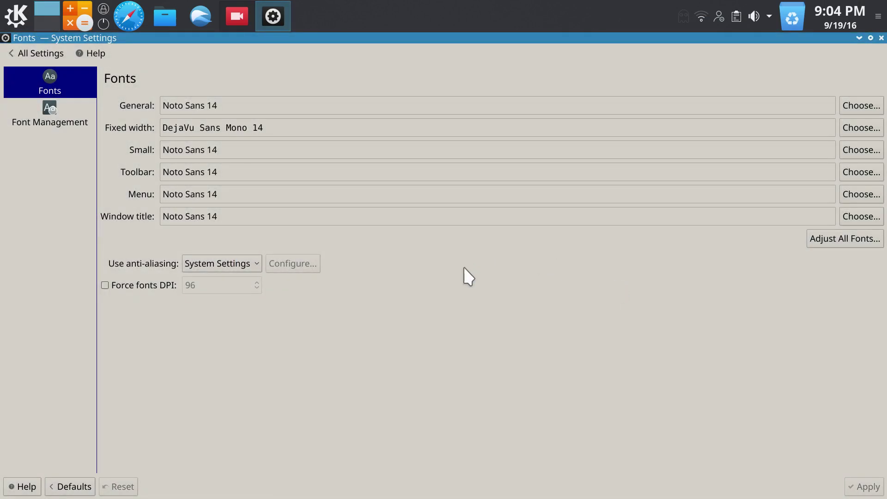
Step: Examine the installed fonts in Font Management, then the icon themes and those offered for download
{"action": "left_click", "coordinate": [54, 114]}
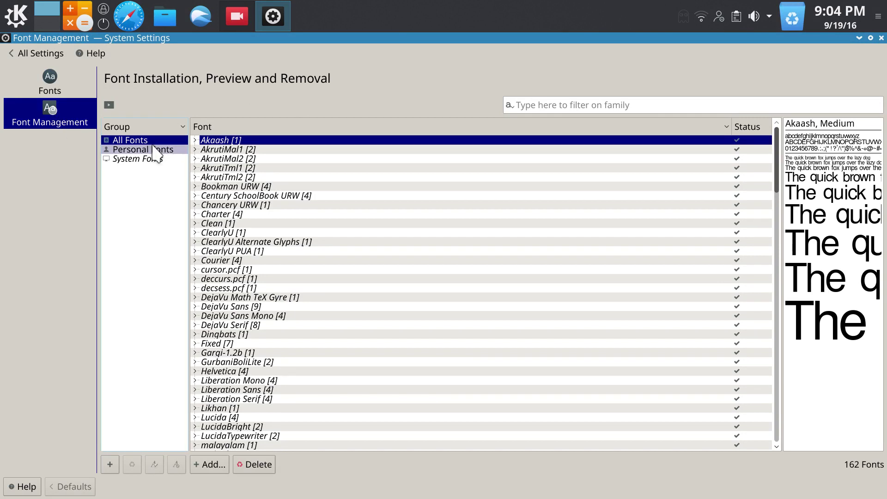
{"action": "left_click", "coordinate": [29, 54]}
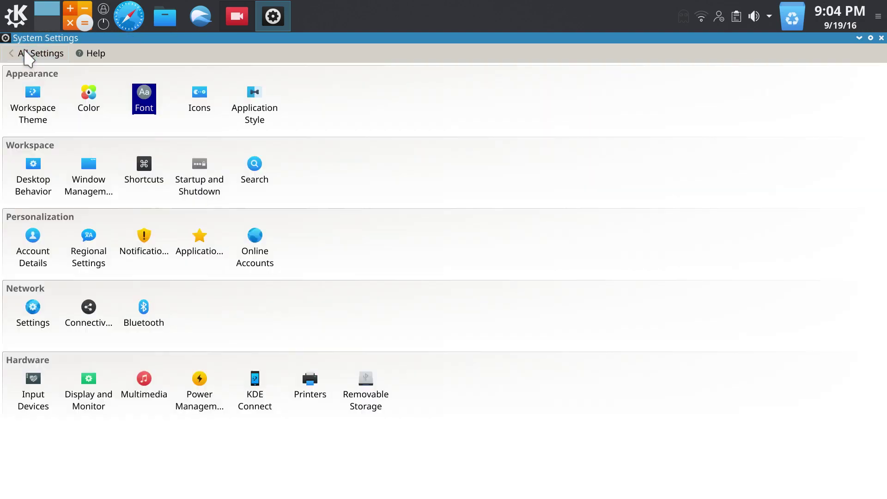
{"action": "left_click", "coordinate": [199, 99]}
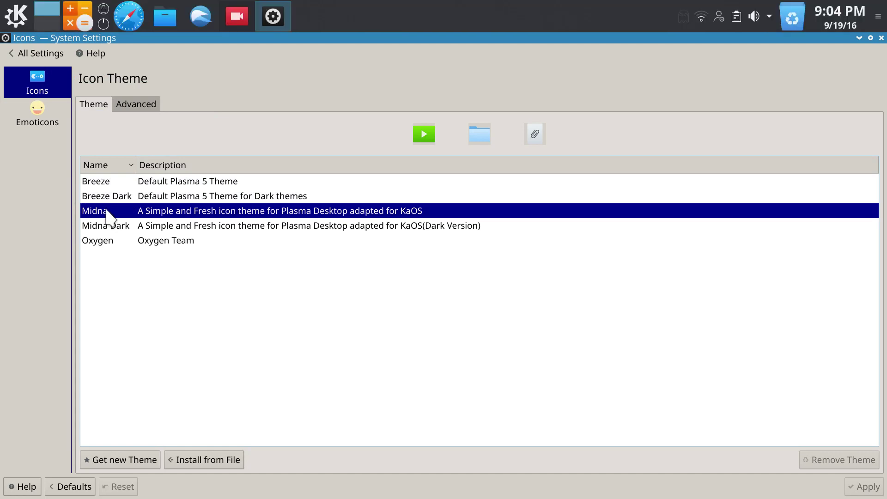
{"action": "left_click", "coordinate": [131, 458]}
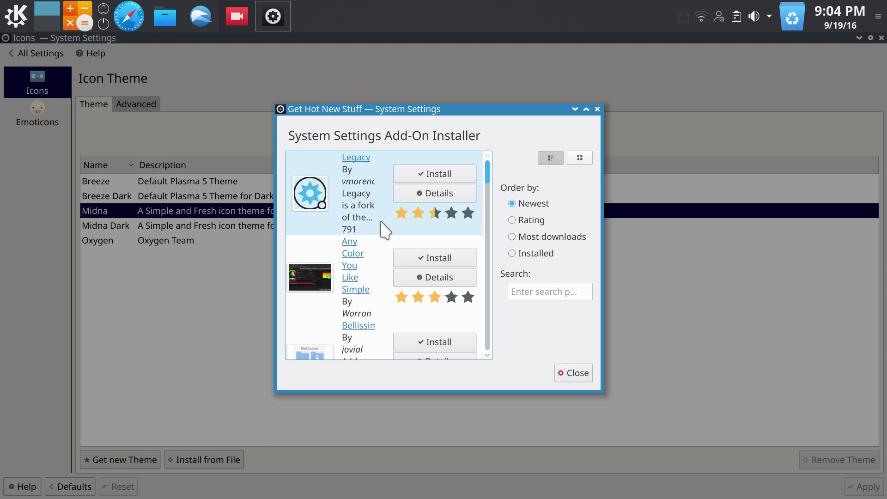
{"action": "left_click", "coordinate": [575, 374]}
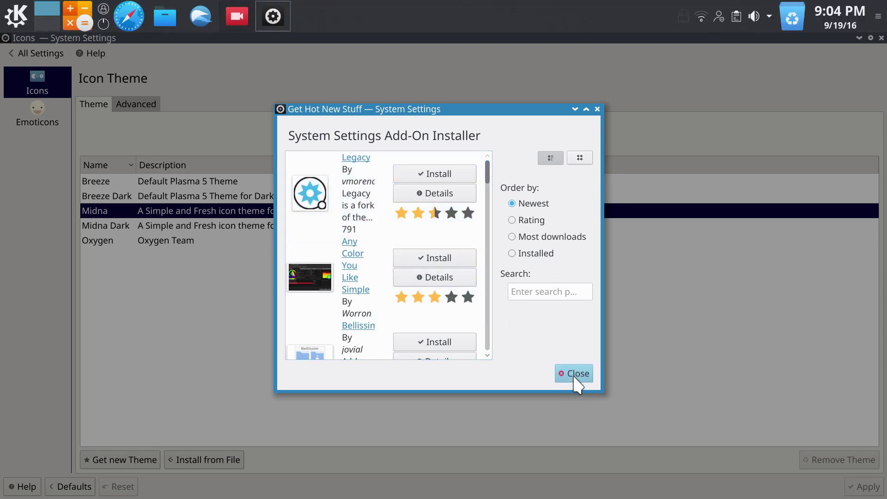
Step: Apply the Breeze Dark icon theme and return to the overview of all settings
{"action": "left_click", "coordinate": [185, 196]}
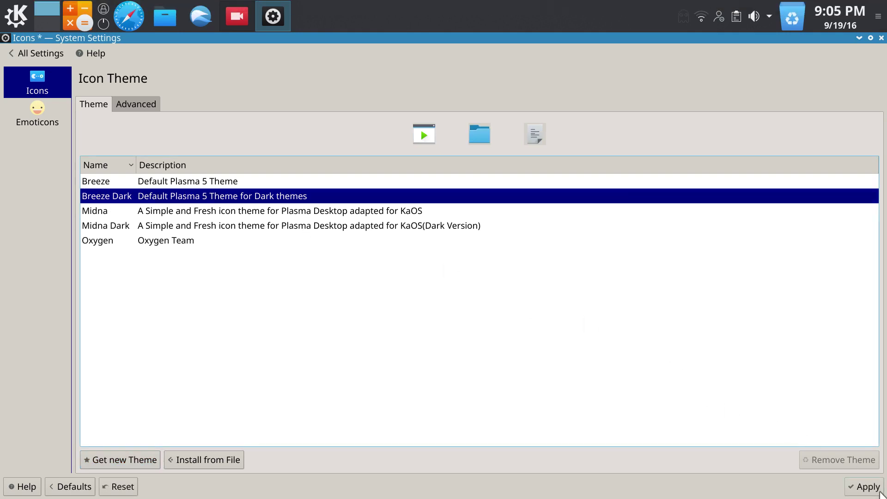
{"action": "left_click", "coordinate": [866, 488]}
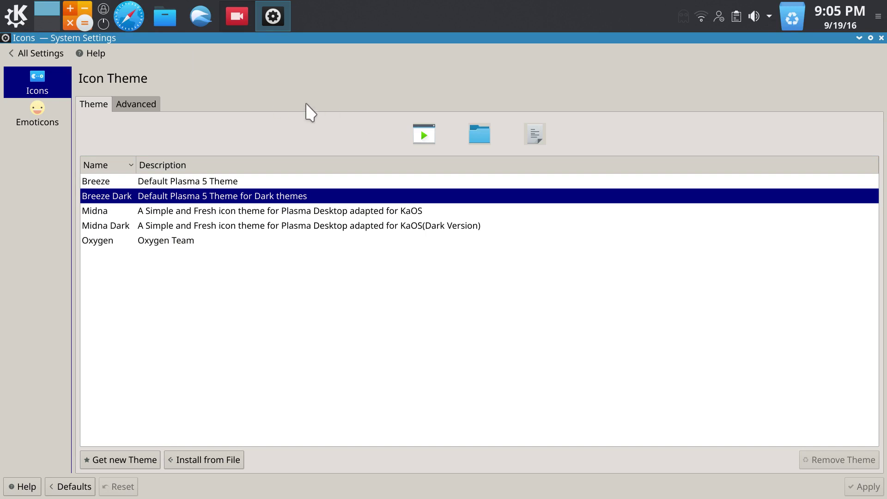
{"action": "left_click", "coordinate": [29, 53]}
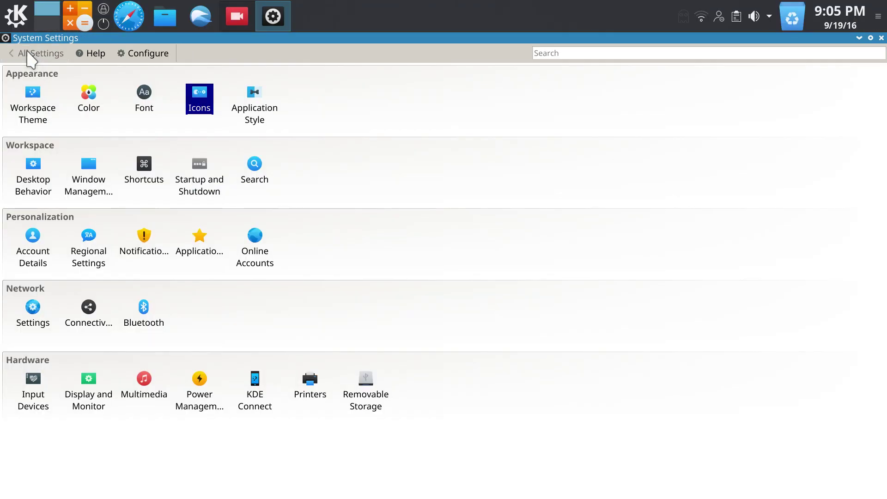
Step: Apply the Breeze window decoration theme in the Application Style settings
{"action": "left_click", "coordinate": [257, 105]}
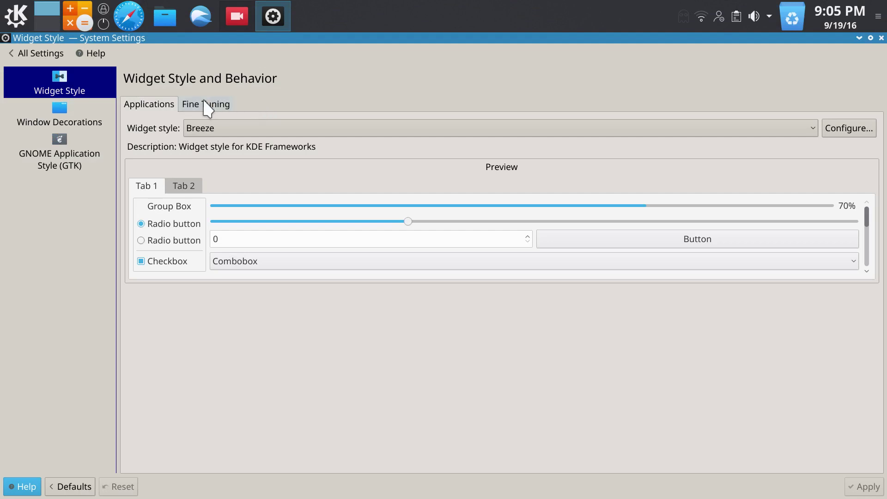
{"action": "left_click", "coordinate": [87, 107]}
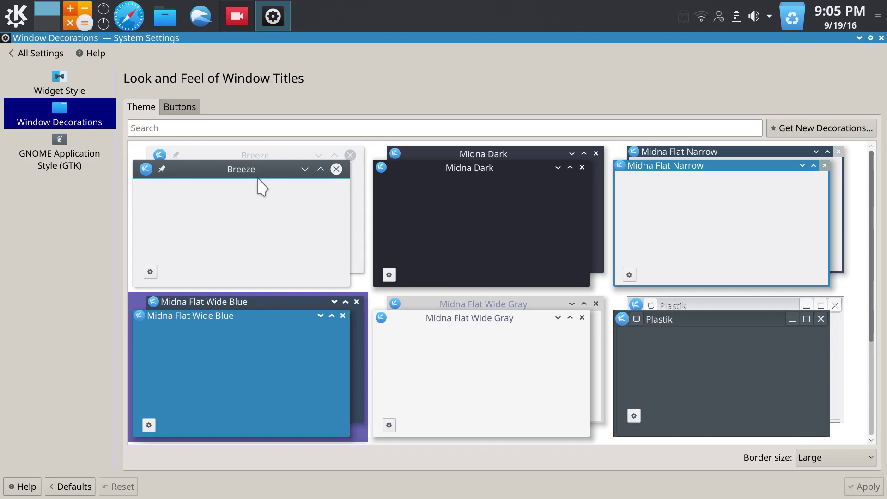
{"action": "left_click", "coordinate": [258, 209]}
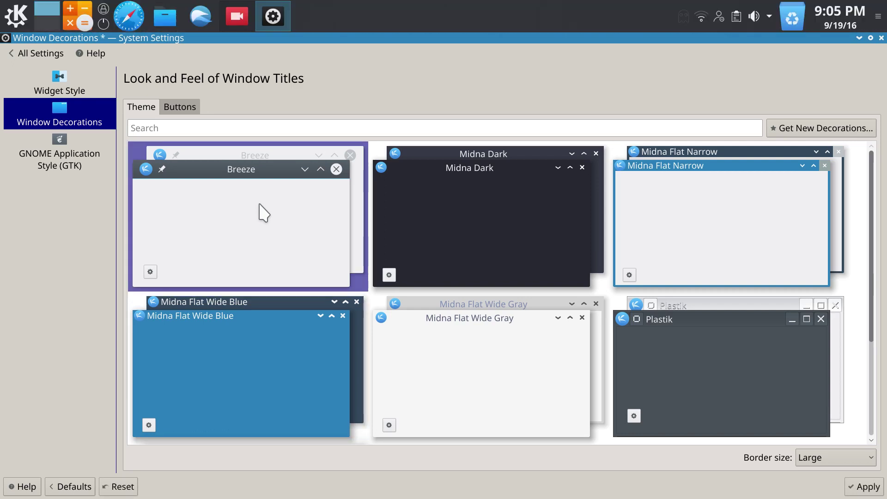
{"action": "left_click", "coordinate": [863, 489]}
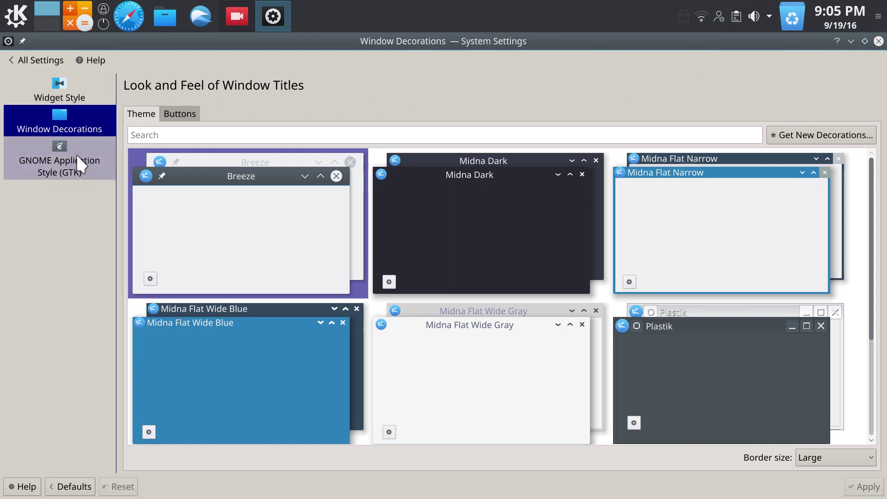
Step: Examine the GNOME/GTK application style settings and the Workspace Behavior options
{"action": "left_click", "coordinate": [76, 175]}
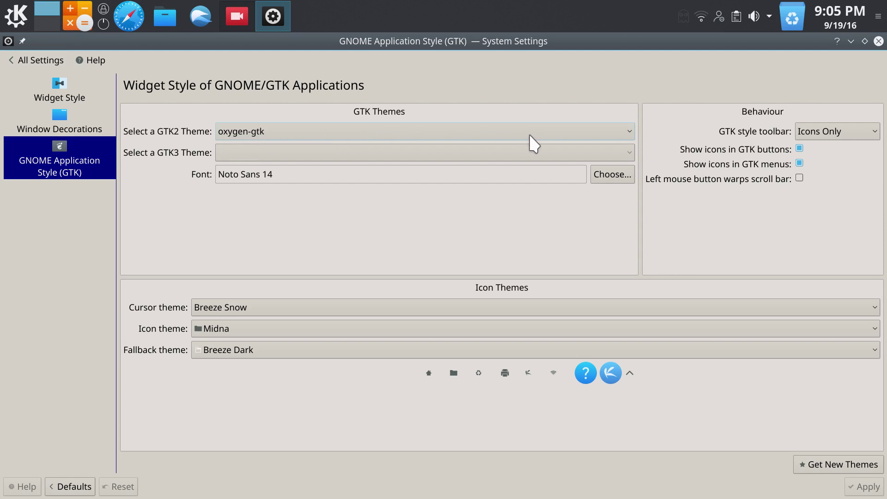
{"action": "left_click", "coordinate": [33, 60]}
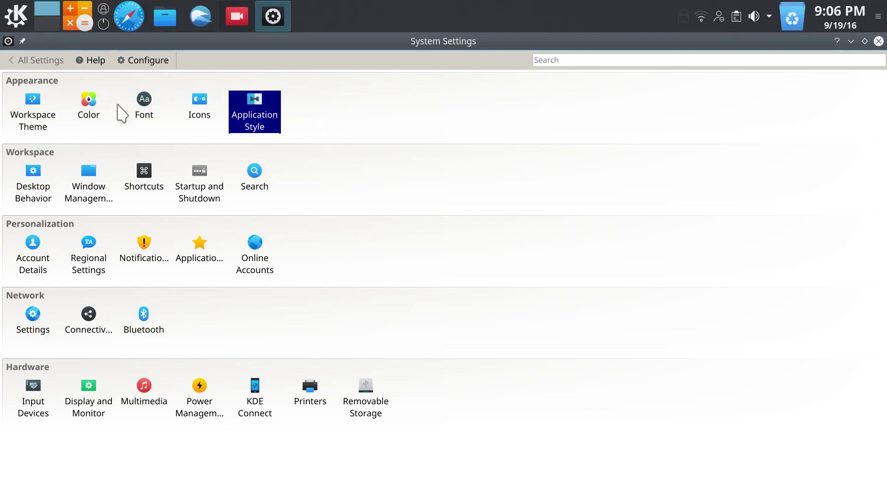
{"action": "mouse_move", "coordinate": [44, 197]}
{"action": "left_click", "coordinate": [30, 174]}
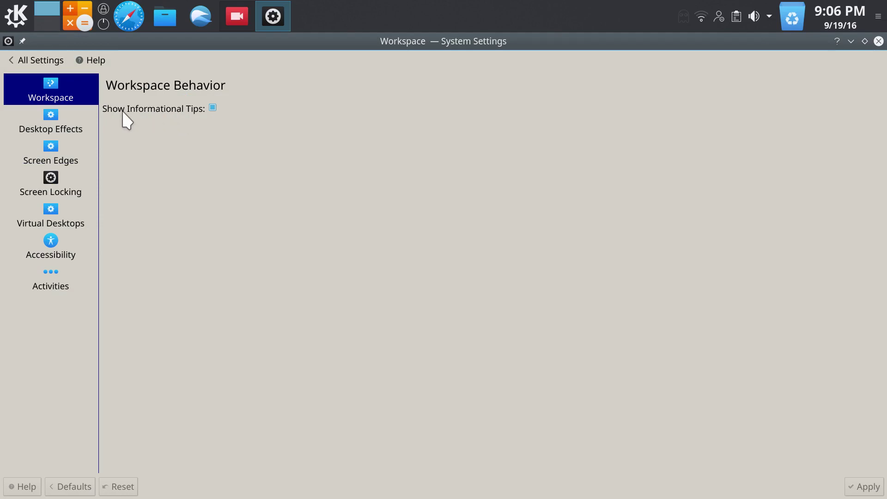
Step: Examine the list of desktop effects and the actions available for the monitor's upper-left screen corner
{"action": "left_click", "coordinate": [66, 134]}
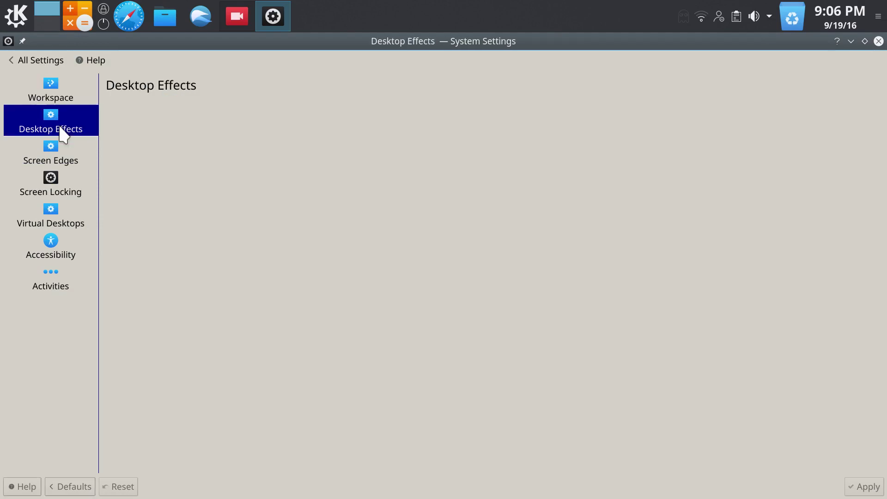
{"action": "scroll", "coordinate": [326, 180], "scroll_direction": "down", "scroll_amount": 4}
{"action": "scroll", "coordinate": [325, 180], "scroll_direction": "down", "scroll_amount": 15}
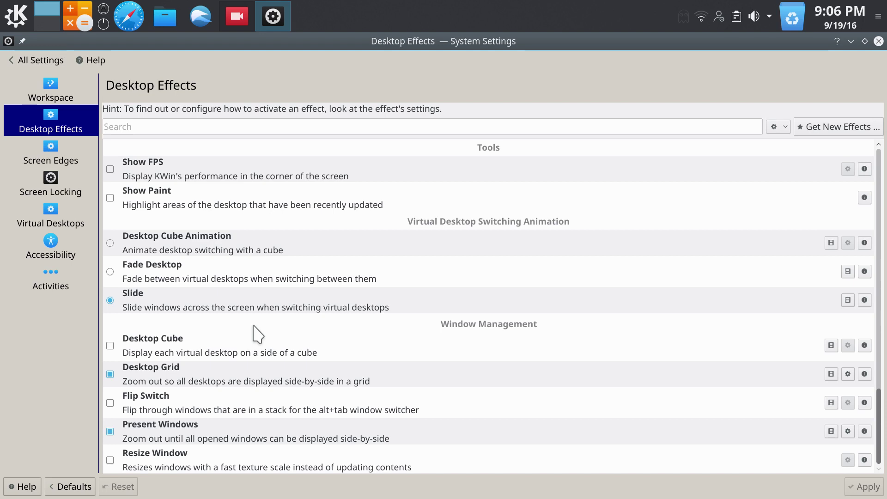
{"action": "left_click", "coordinate": [55, 163]}
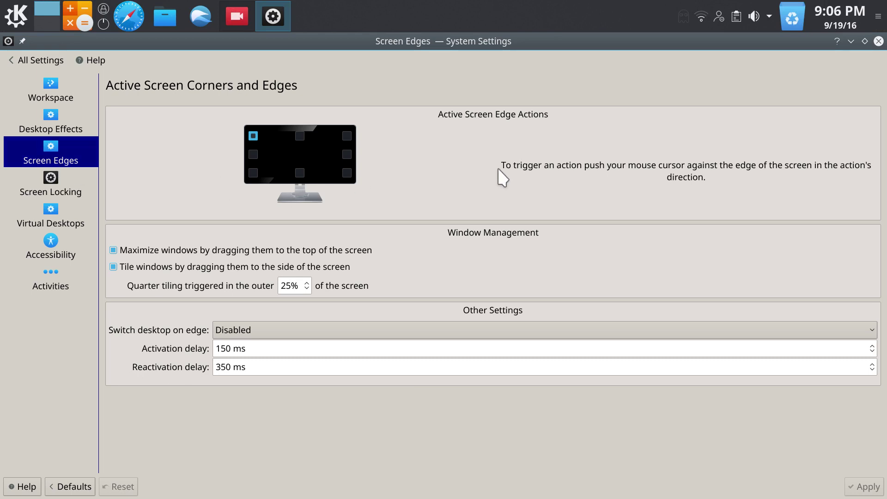
{"action": "left_click", "coordinate": [253, 135]}
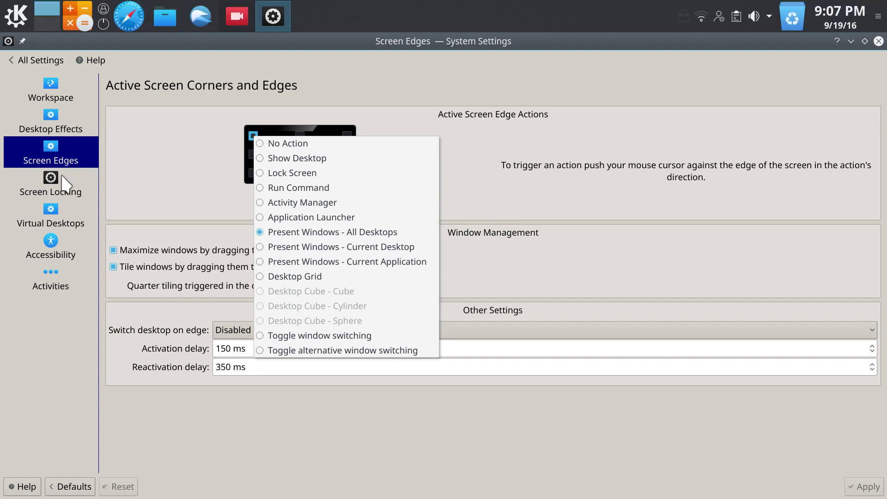
Step: Examine the Screen Locking timeouts and the Virtual Desktops layout and switching options, and return to the overview of all settings
{"action": "left_click", "coordinate": [64, 183]}
{"action": "left_click", "coordinate": [63, 181]}
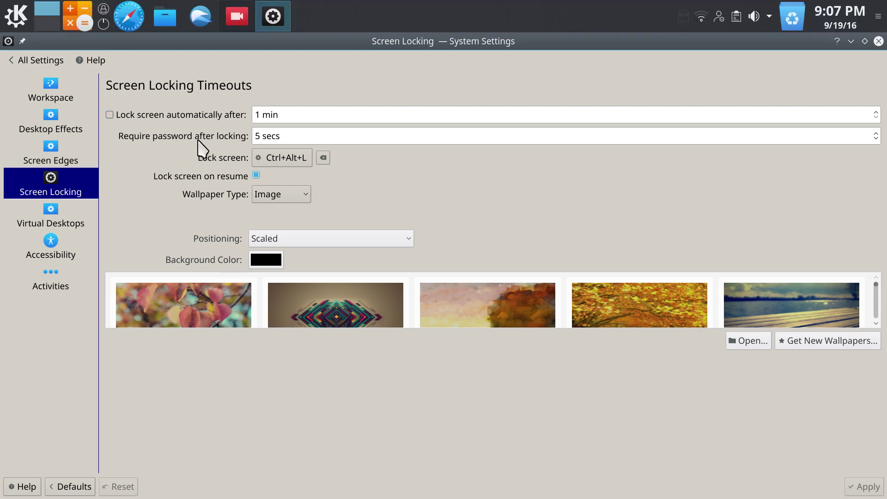
{"action": "left_click", "coordinate": [50, 222]}
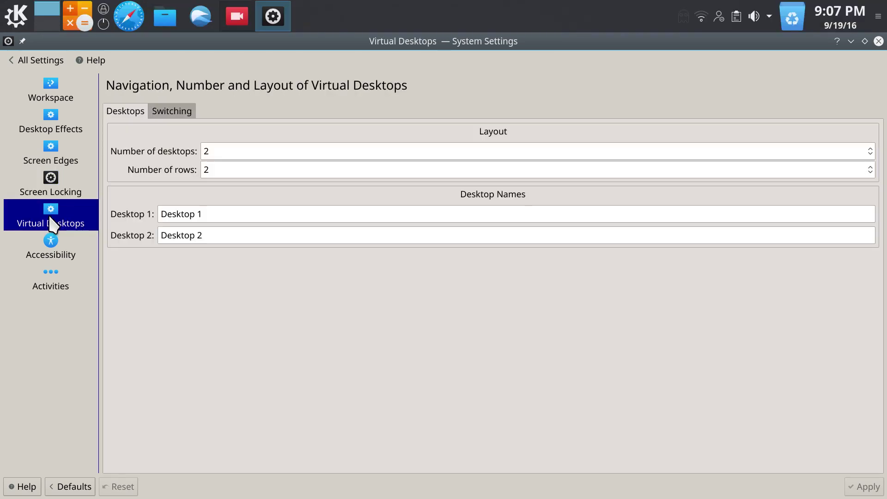
{"action": "left_click", "coordinate": [170, 117]}
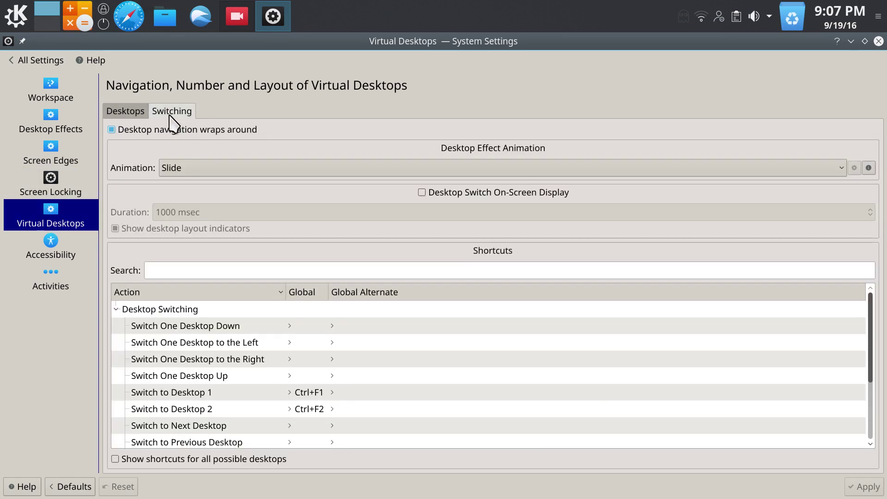
{"action": "left_click", "coordinate": [26, 61]}
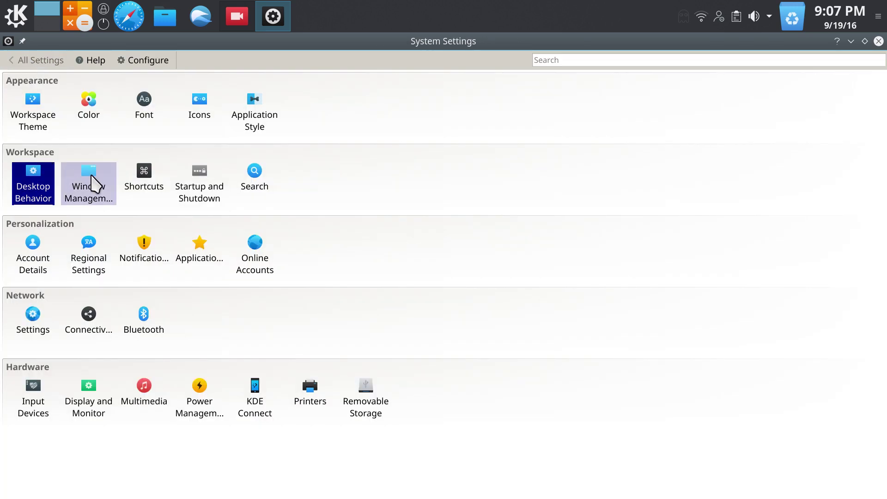
Step: Examine the window focus policy and the actions available for double-clicking a titlebar in the Window Behavior settings
{"action": "left_click", "coordinate": [94, 184]}
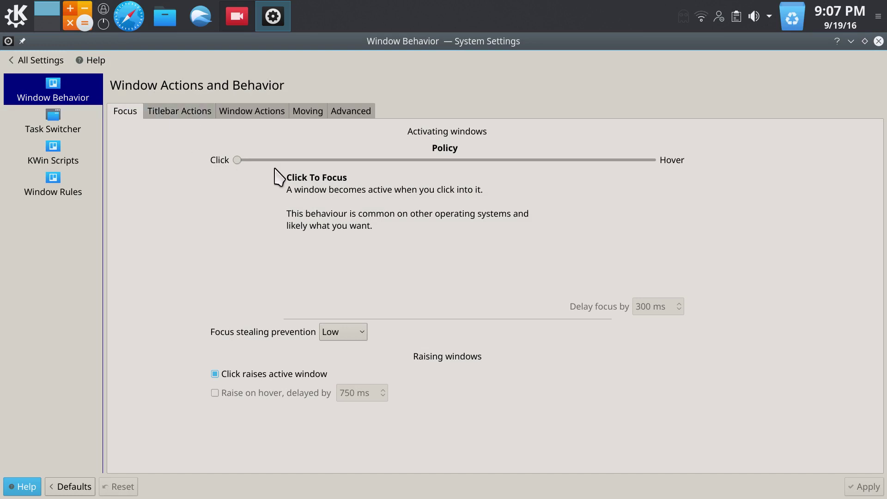
{"action": "left_click", "coordinate": [183, 113]}
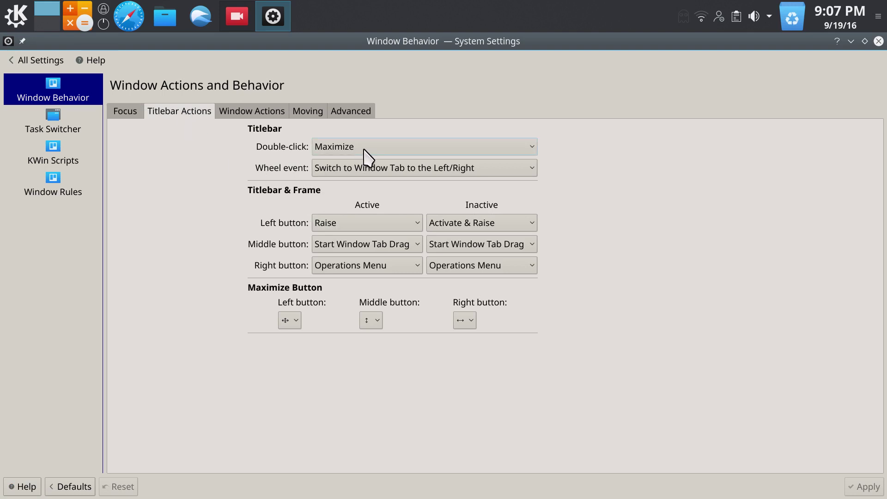
{"action": "left_click", "coordinate": [491, 147]}
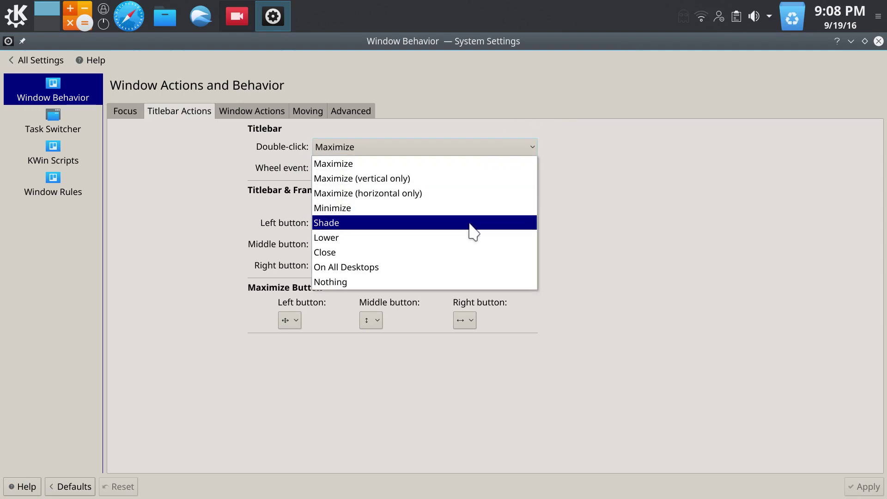
{"action": "left_click", "coordinate": [471, 149]}
{"action": "left_click", "coordinate": [471, 149]}
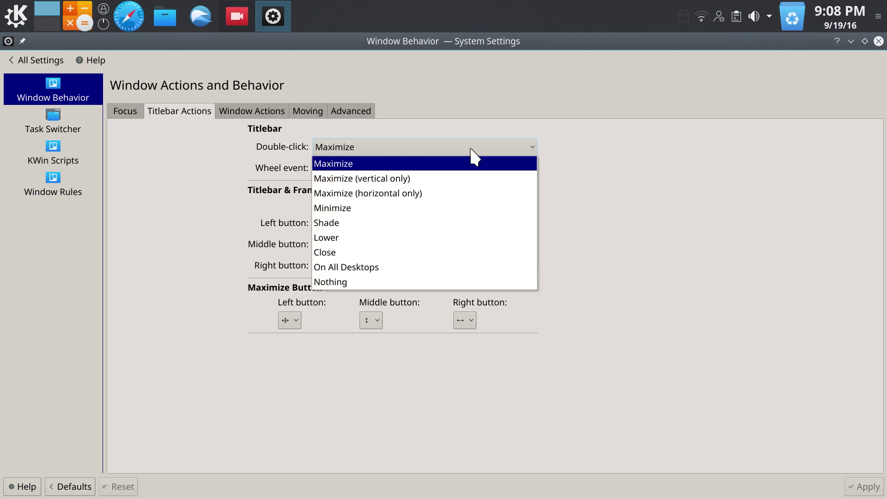
{"action": "left_click", "coordinate": [471, 148]}
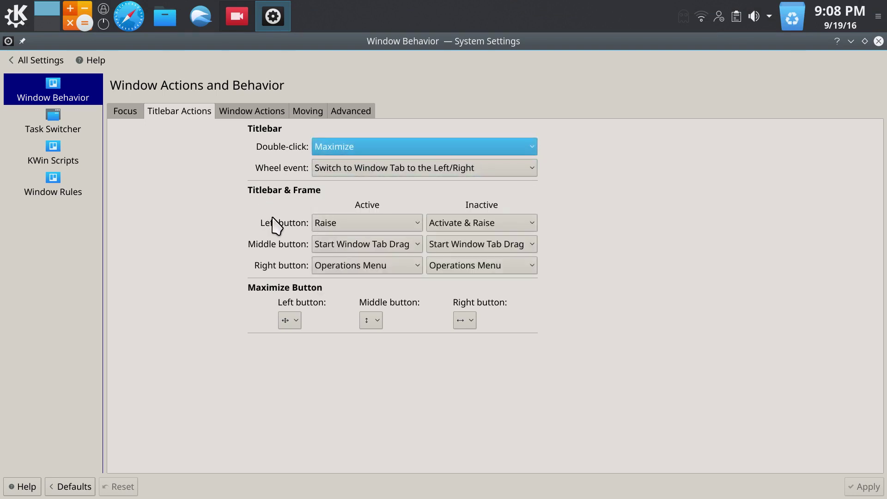
Step: Examine the Task Switcher, KWin Scripts and Window Rules settings, and return to the overview of all settings
{"action": "left_click", "coordinate": [72, 137]}
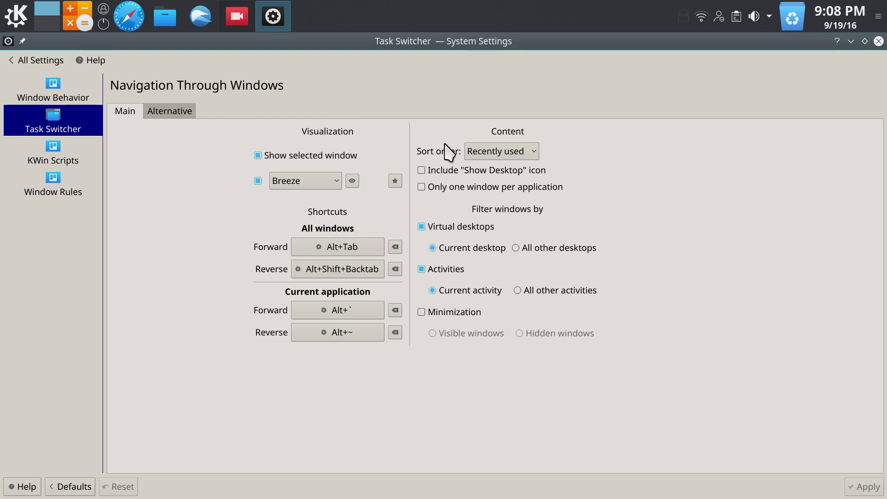
{"action": "left_click", "coordinate": [65, 162]}
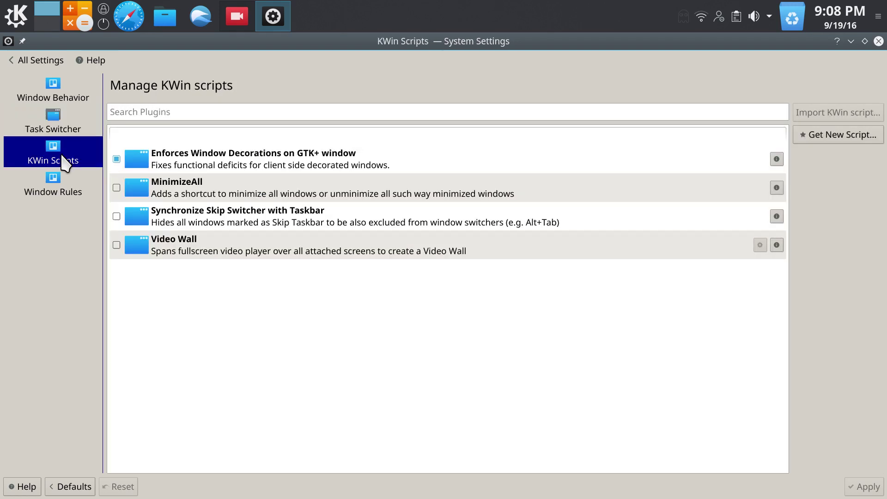
{"action": "left_click", "coordinate": [60, 185]}
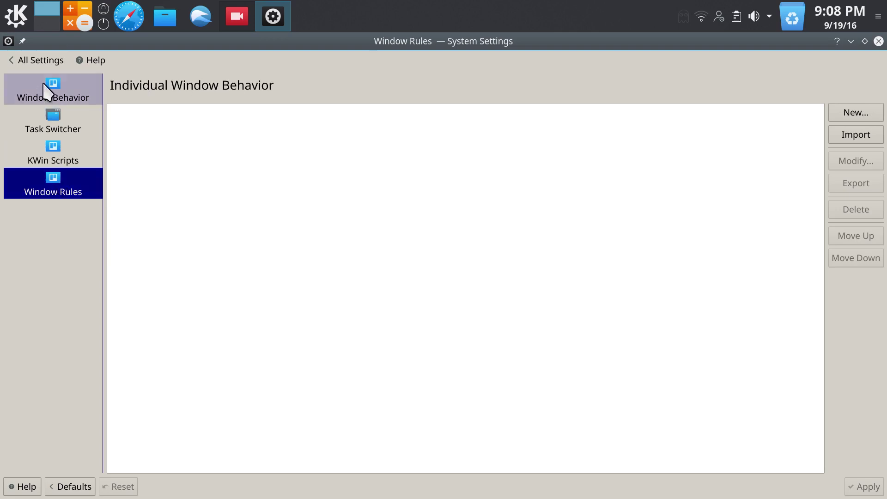
{"action": "left_click", "coordinate": [37, 64]}
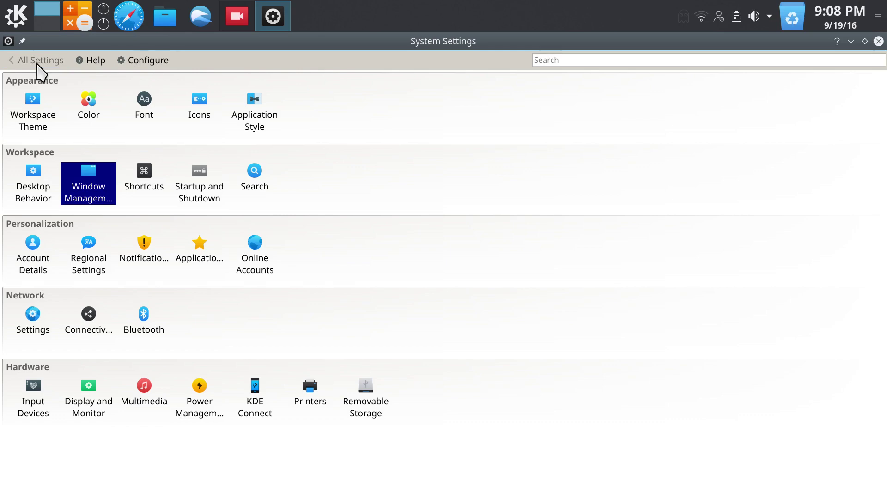
Step: Examine the standard keyboard shortcuts and the automatically started applications, and return to the overview of all settings
{"action": "mouse_move", "coordinate": [148, 188]}
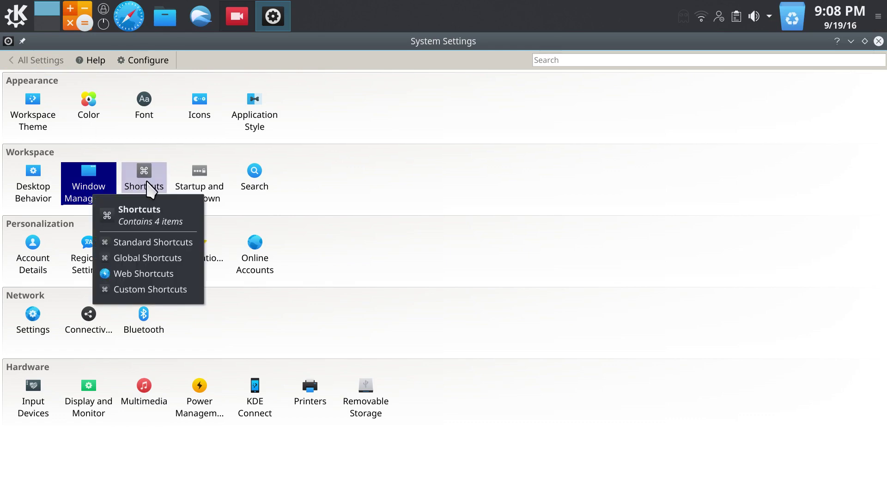
{"action": "left_click", "coordinate": [149, 188]}
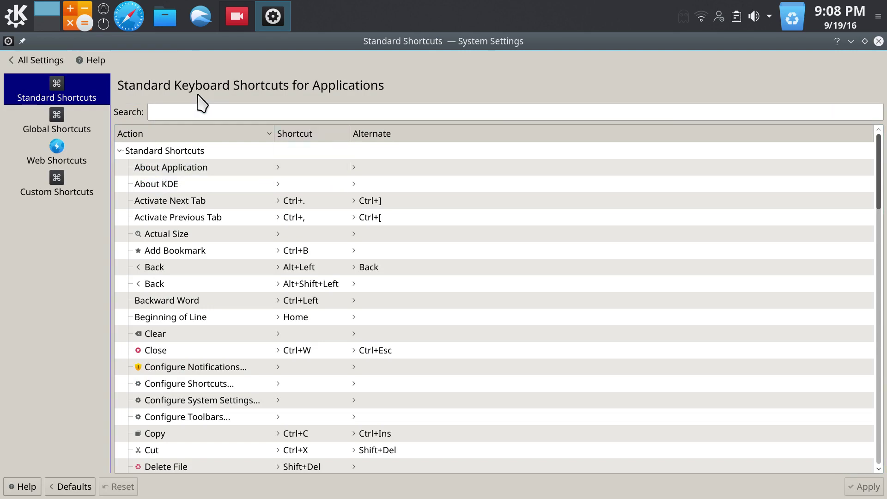
{"action": "scroll", "coordinate": [550, 168], "scroll_direction": "down", "scroll_amount": 15}
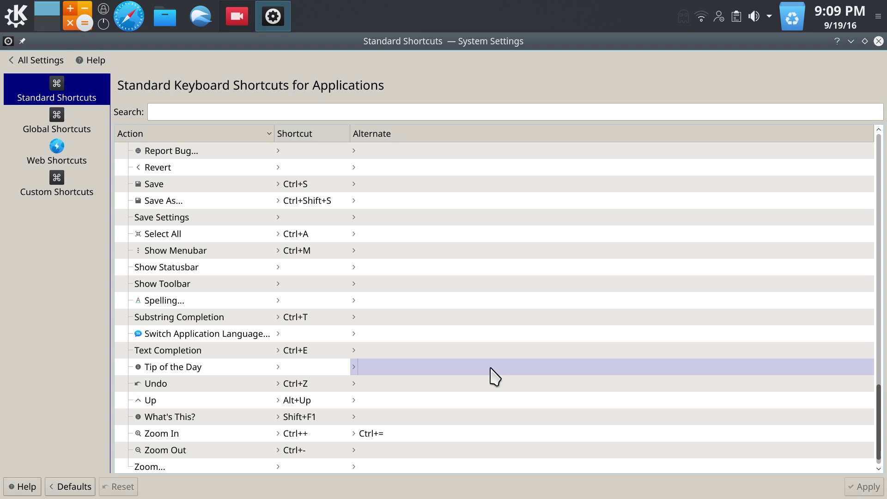
{"action": "left_click", "coordinate": [33, 61]}
{"action": "left_click", "coordinate": [210, 184]}
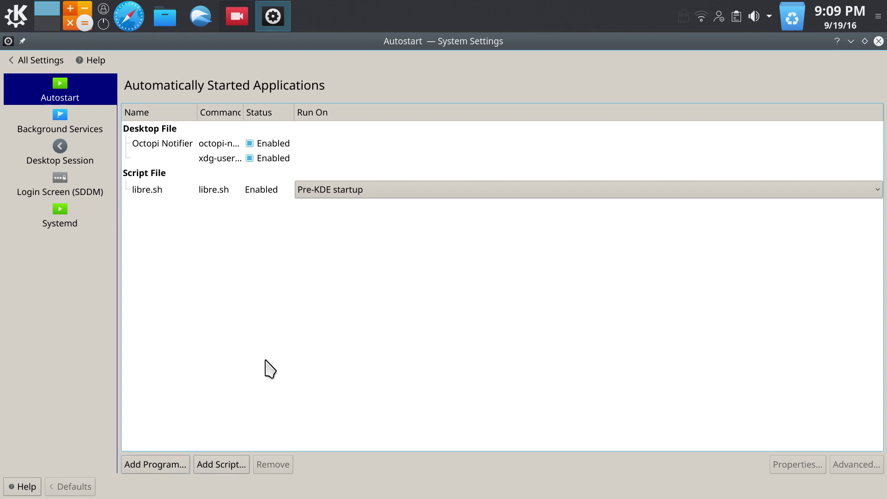
{"action": "left_click", "coordinate": [11, 60]}
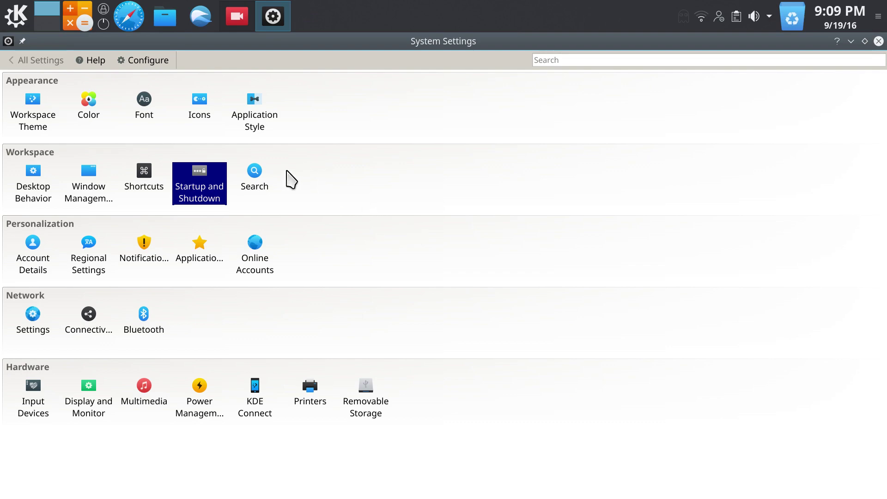
Step: Try disabling the Calculator and Control Audio Player plugins in Plasma Search, and discard the changes when switching to File Search
{"action": "left_click", "coordinate": [259, 178]}
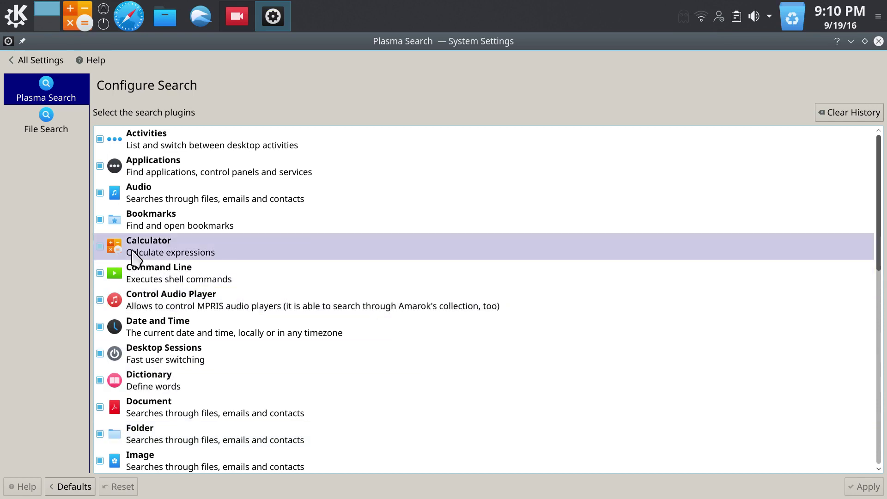
{"action": "left_click", "coordinate": [100, 246]}
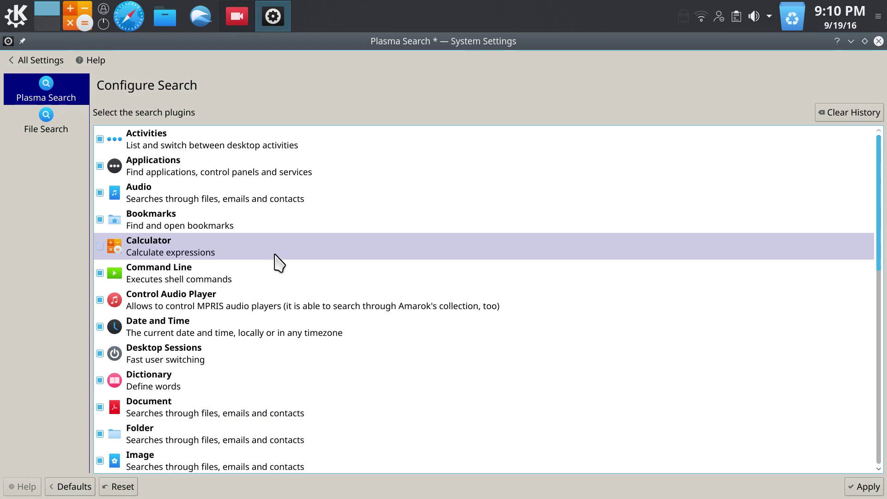
{"action": "left_click", "coordinate": [99, 246]}
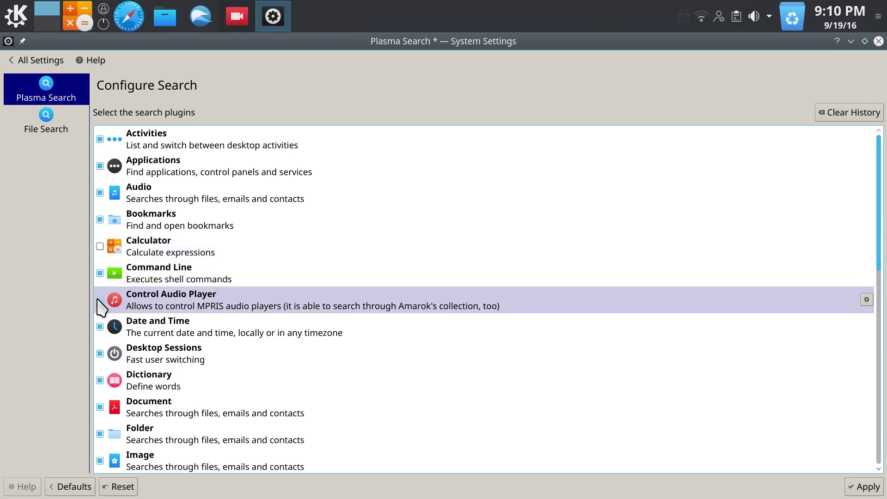
{"action": "scroll", "coordinate": [275, 315], "scroll_direction": "down", "scroll_amount": 5}
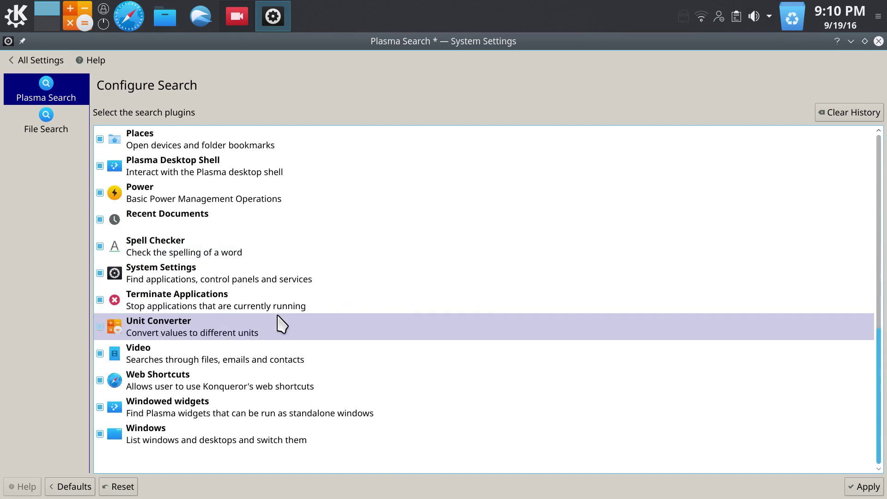
{"action": "scroll", "coordinate": [316, 339], "scroll_direction": "up", "scroll_amount": 6}
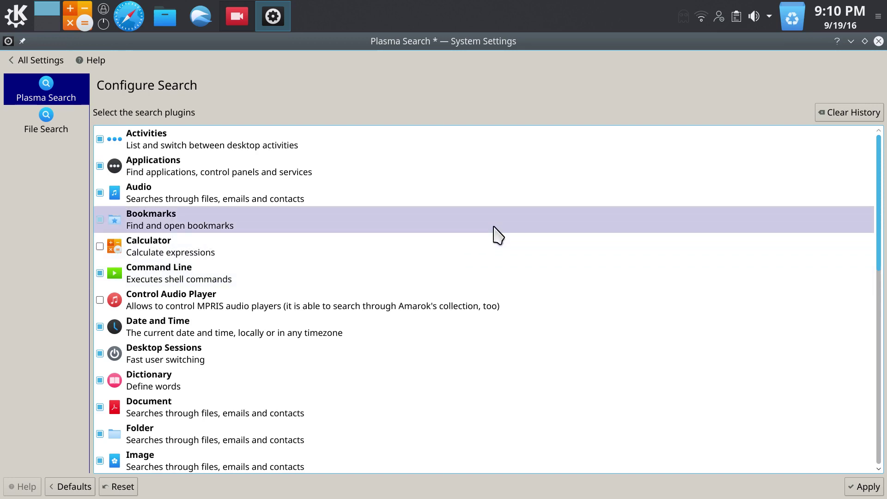
{"action": "left_click", "coordinate": [53, 124]}
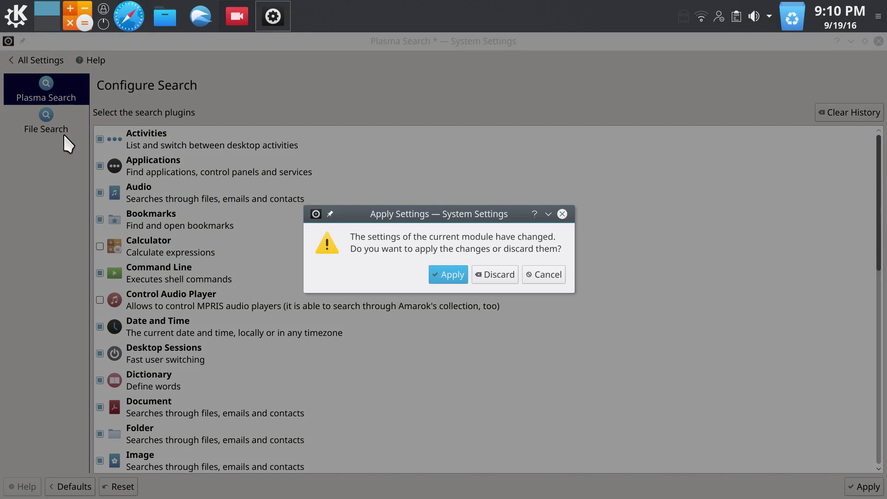
{"action": "left_click", "coordinate": [481, 281]}
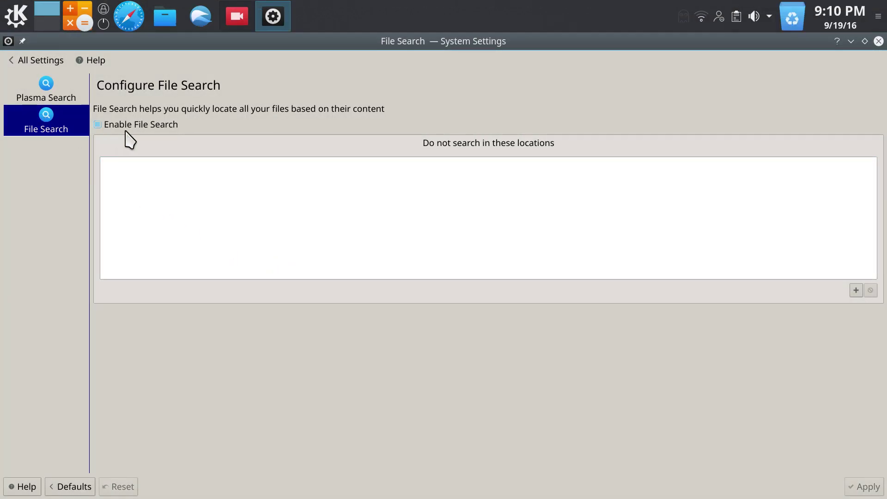
Step: Examine the File Search settings and the Display and Monitor configuration
{"action": "left_click", "coordinate": [144, 129]}
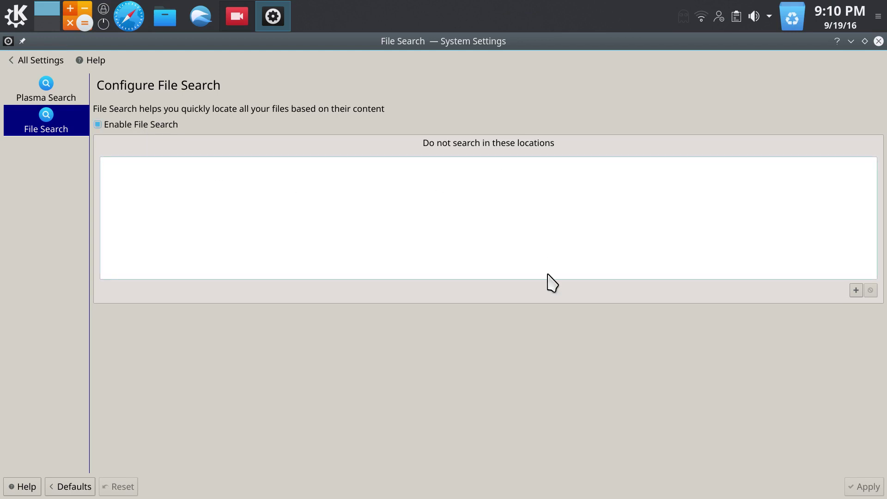
{"action": "left_click", "coordinate": [17, 63]}
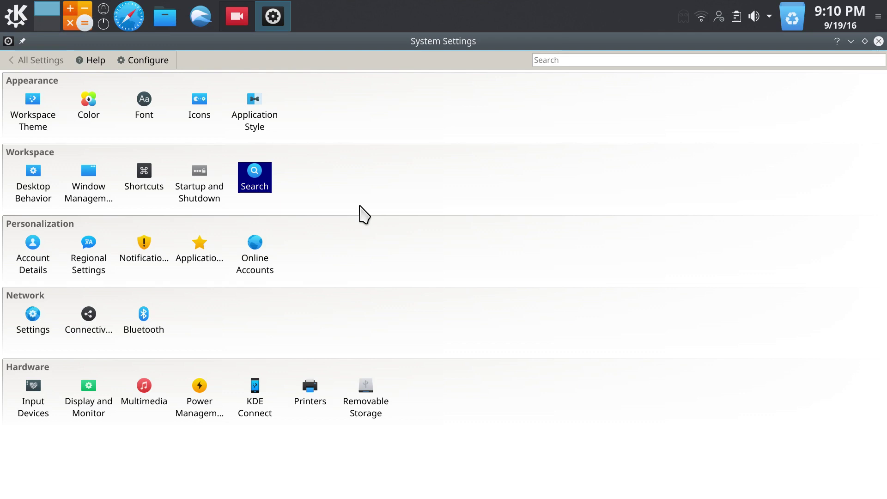
{"action": "left_click", "coordinate": [81, 390]}
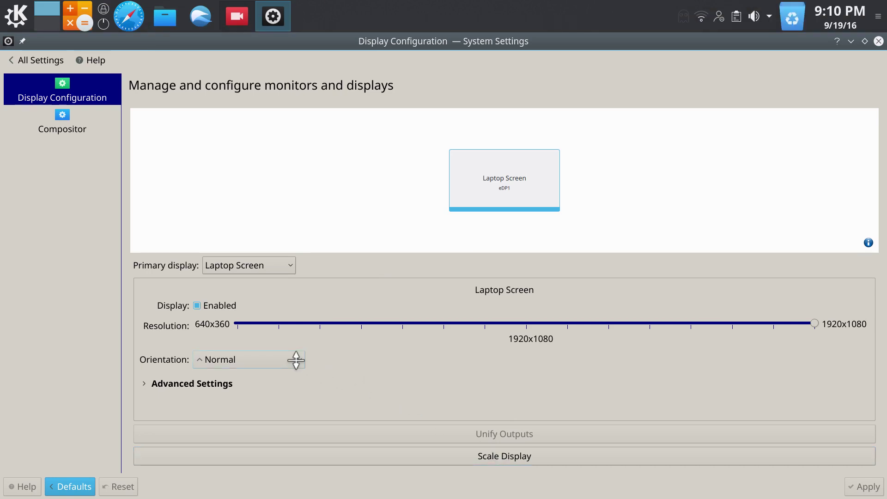
Step: Examine the compositor's rendering backend and tearing prevention options, and return to the overview of all settings
{"action": "left_click", "coordinate": [67, 123]}
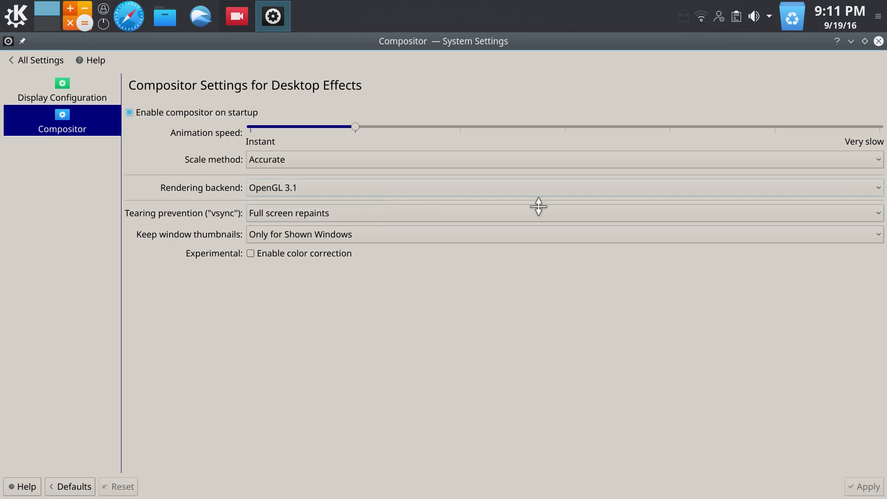
{"action": "left_click", "coordinate": [878, 188]}
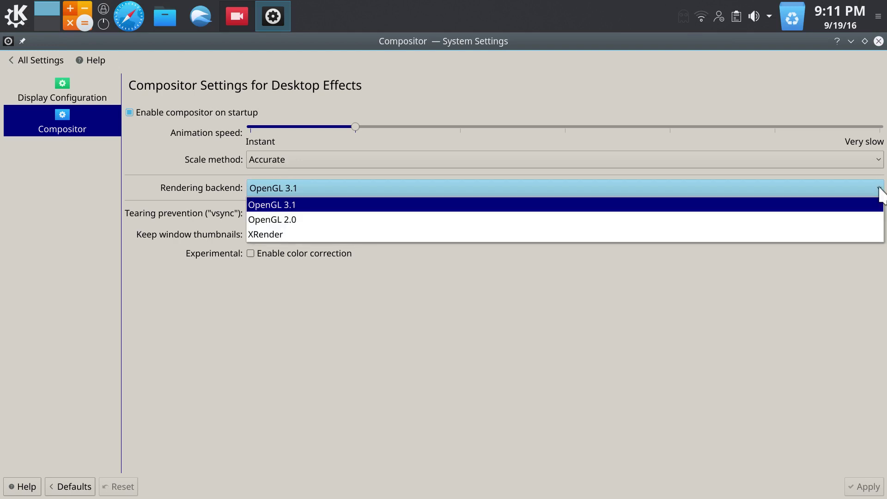
{"action": "left_click", "coordinate": [879, 188]}
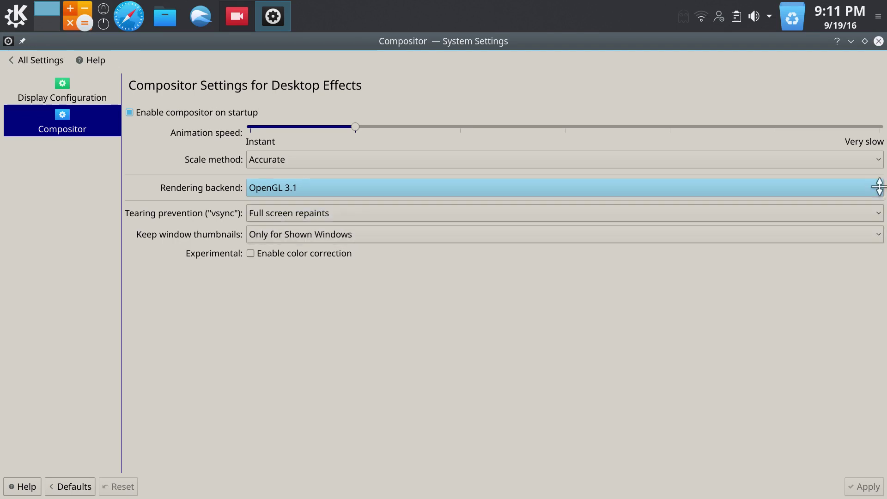
{"action": "left_click", "coordinate": [879, 216]}
{"action": "left_click", "coordinate": [879, 216]}
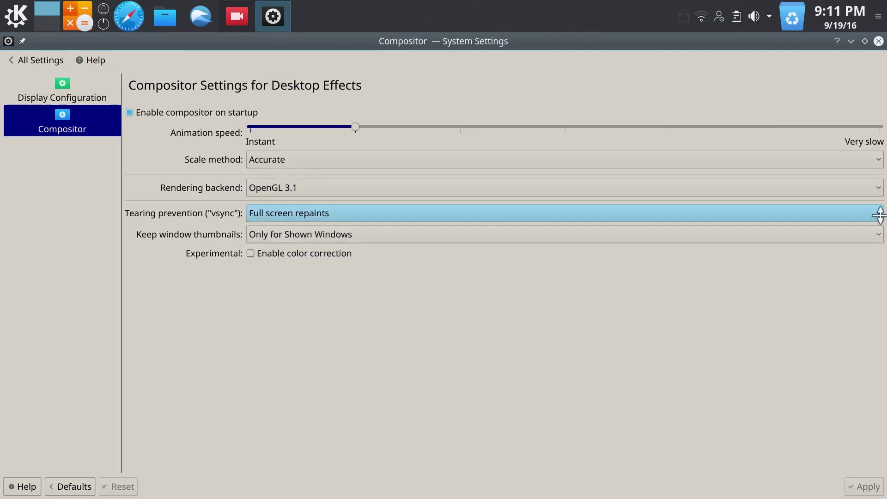
{"action": "left_click", "coordinate": [48, 64]}
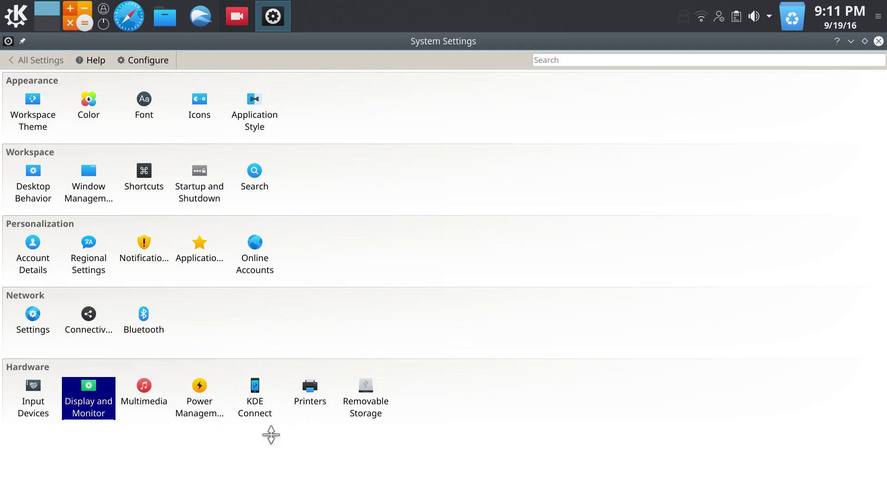
Step: Try disabling Dim screen and Screen Energy Saving in the AC power profile of the Energy Saving settings
{"action": "left_click", "coordinate": [196, 383]}
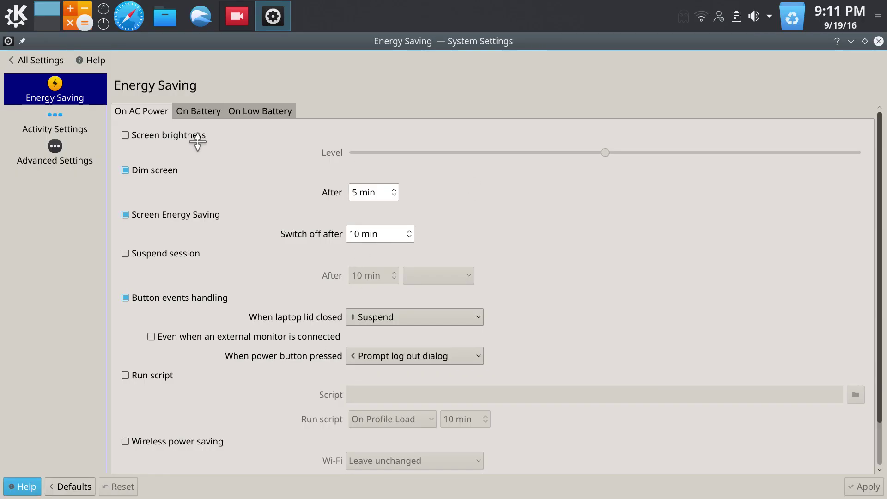
{"action": "left_click", "coordinate": [156, 170]}
{"action": "left_click", "coordinate": [144, 215]}
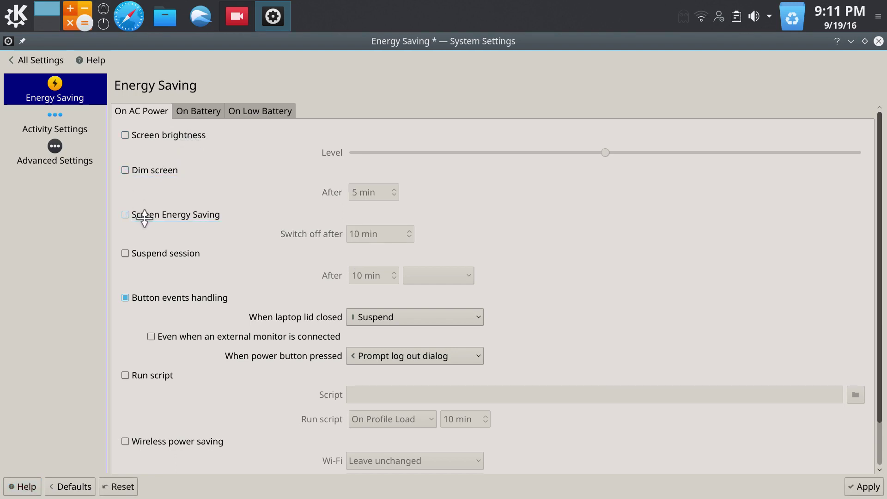
{"action": "scroll", "coordinate": [269, 237], "scroll_direction": "down", "scroll_amount": 2}
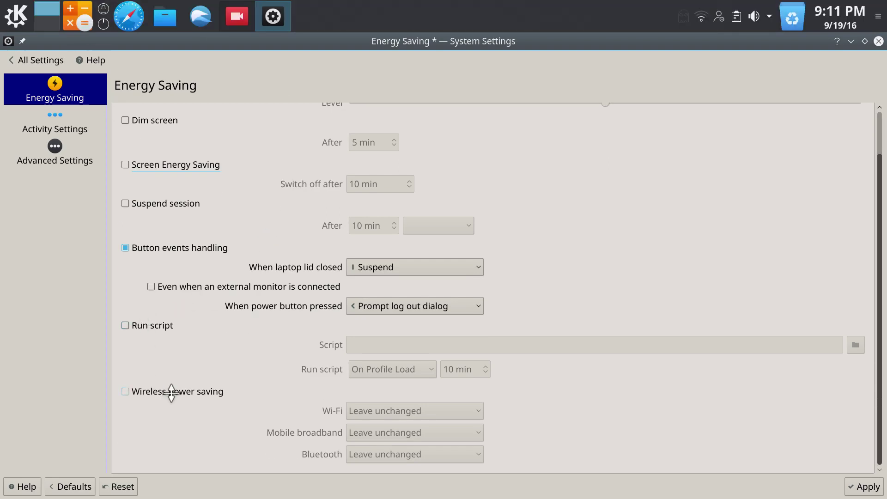
{"action": "scroll", "coordinate": [254, 358], "scroll_direction": "up", "scroll_amount": 2}
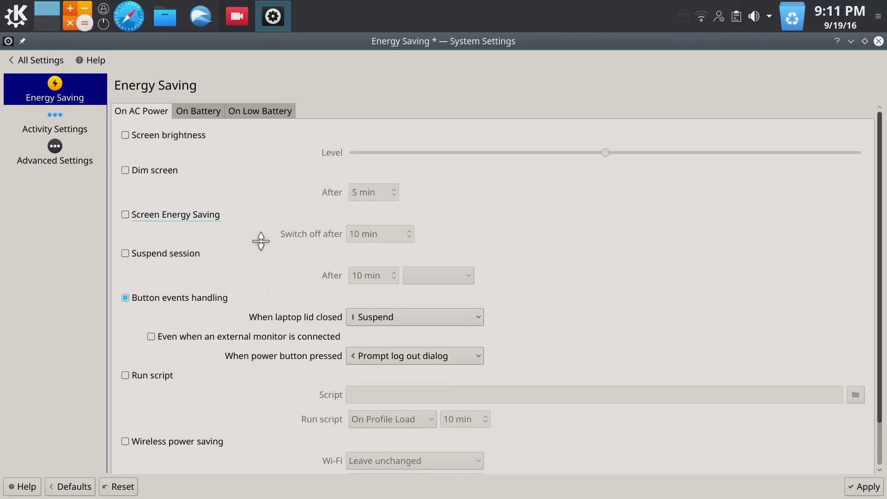
Step: Compare the battery energy saving profile with the AC power profile, and discard the pending changes when switching to Activity Settings
{"action": "left_click", "coordinate": [202, 113]}
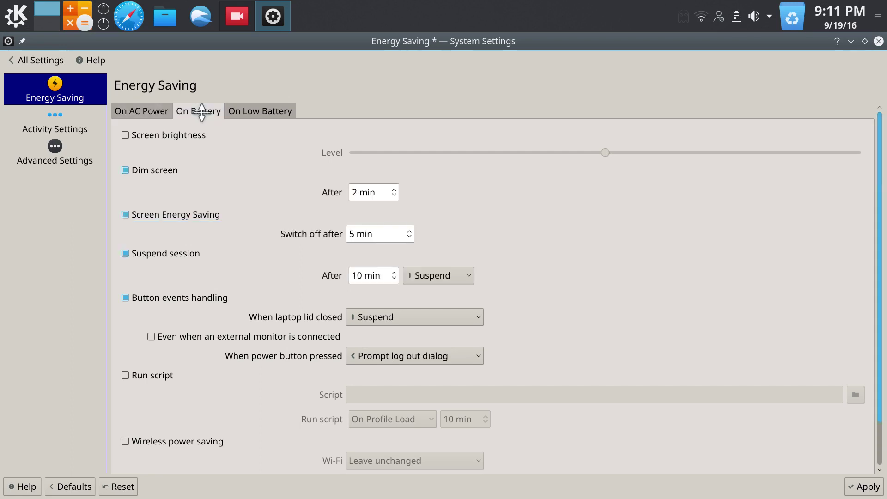
{"action": "scroll", "coordinate": [259, 176], "scroll_direction": "down", "scroll_amount": 2}
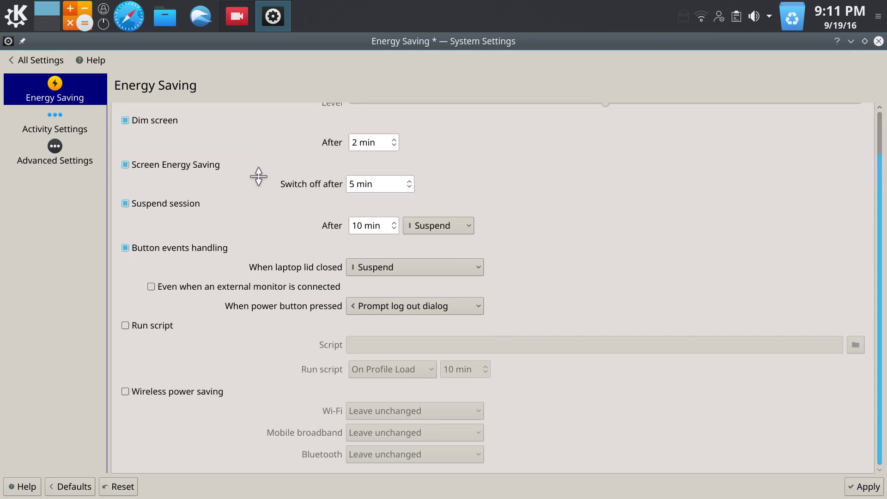
{"action": "scroll", "coordinate": [258, 176], "scroll_direction": "up", "scroll_amount": 2}
{"action": "left_click", "coordinate": [137, 112]}
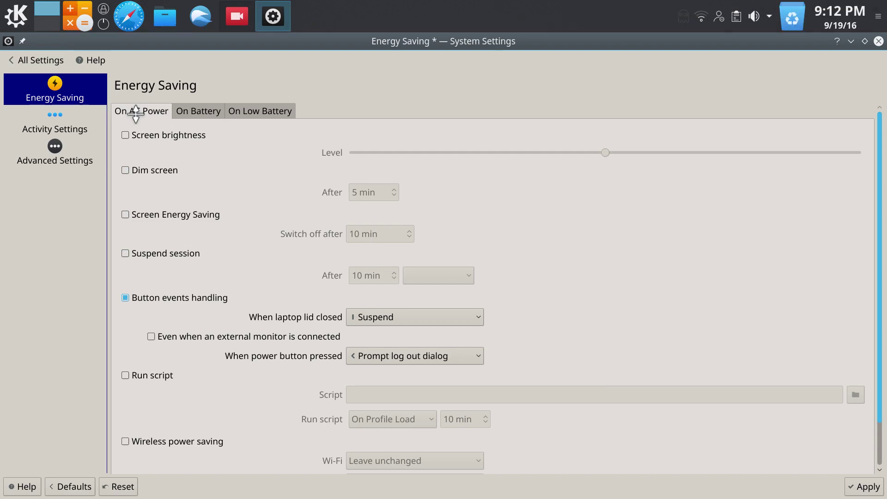
{"action": "left_click", "coordinate": [191, 112]}
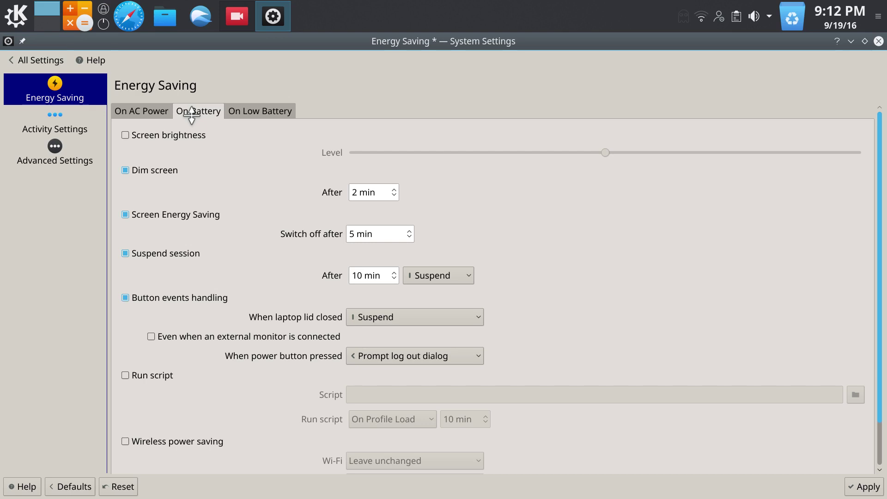
{"action": "left_click", "coordinate": [74, 119]}
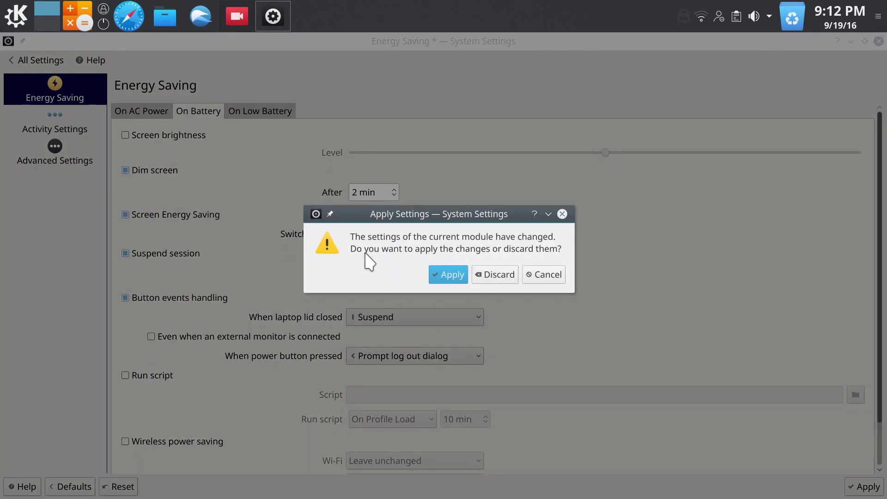
{"action": "left_click", "coordinate": [509, 276]}
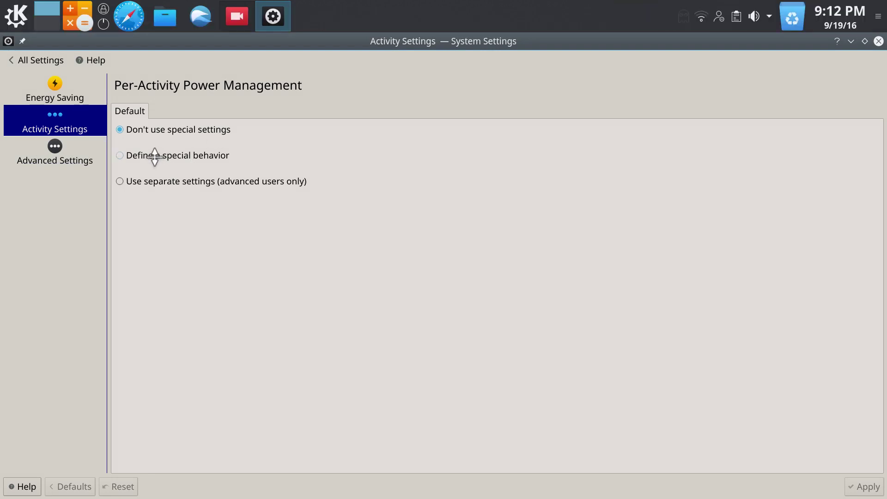
Step: Examine the advanced power management settings and the available critical battery level actions, and close System Settings
{"action": "left_click", "coordinate": [56, 146]}
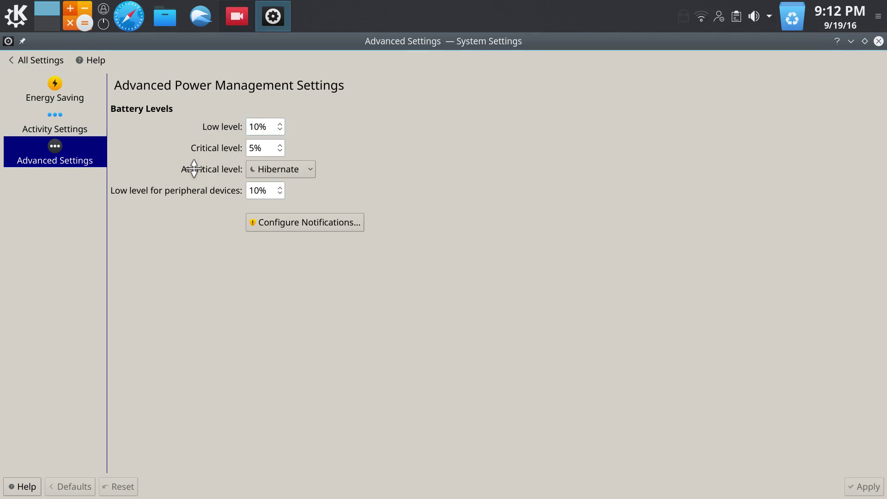
{"action": "left_click", "coordinate": [303, 170]}
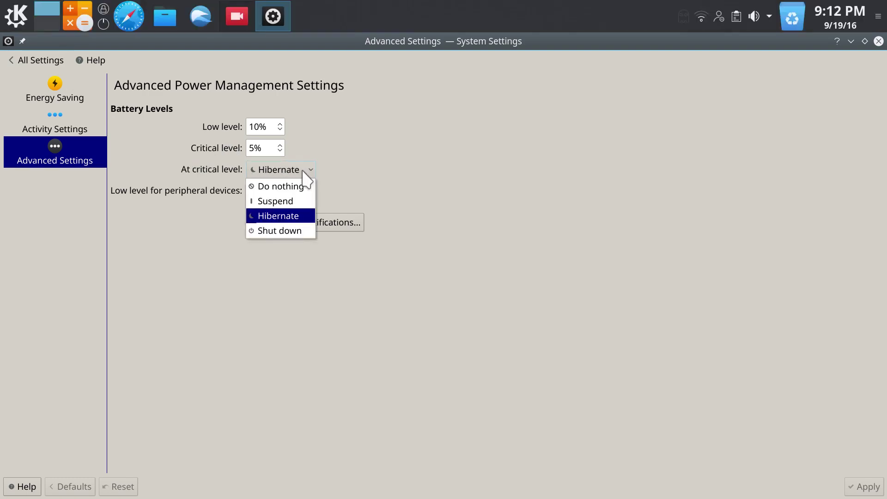
{"action": "left_click", "coordinate": [303, 169]}
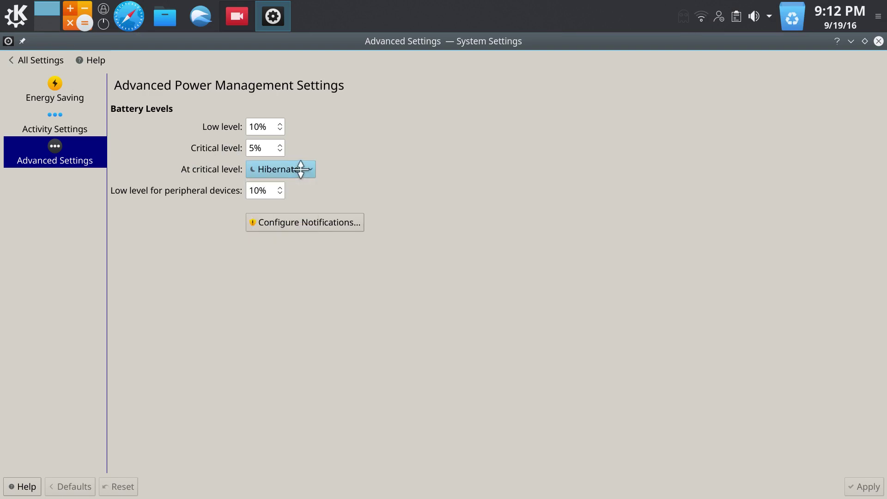
{"action": "left_click", "coordinate": [28, 61]}
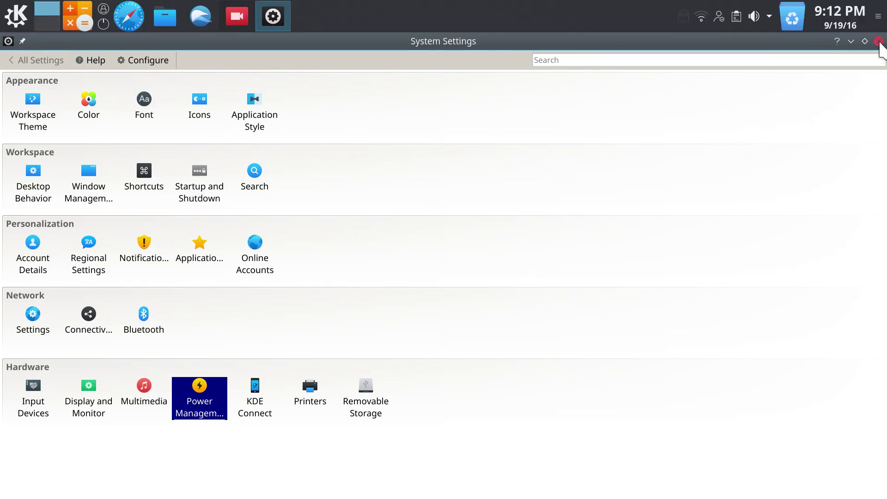
{"action": "left_click", "coordinate": [879, 41]}
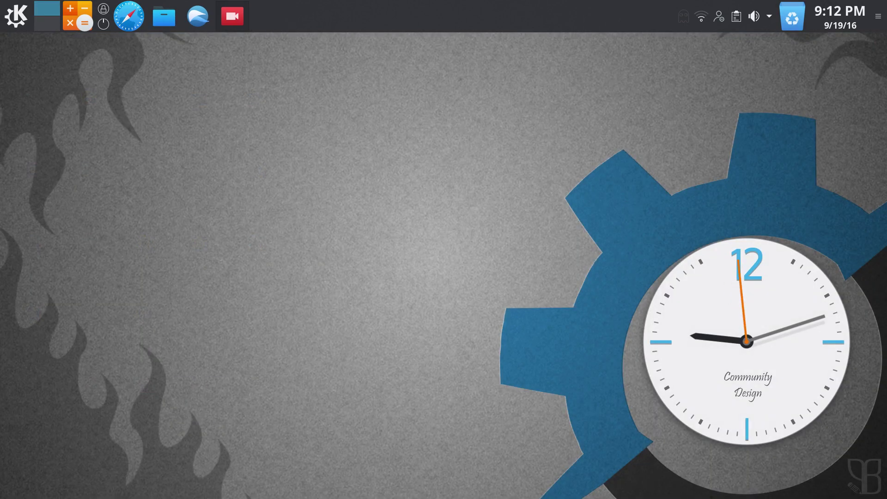